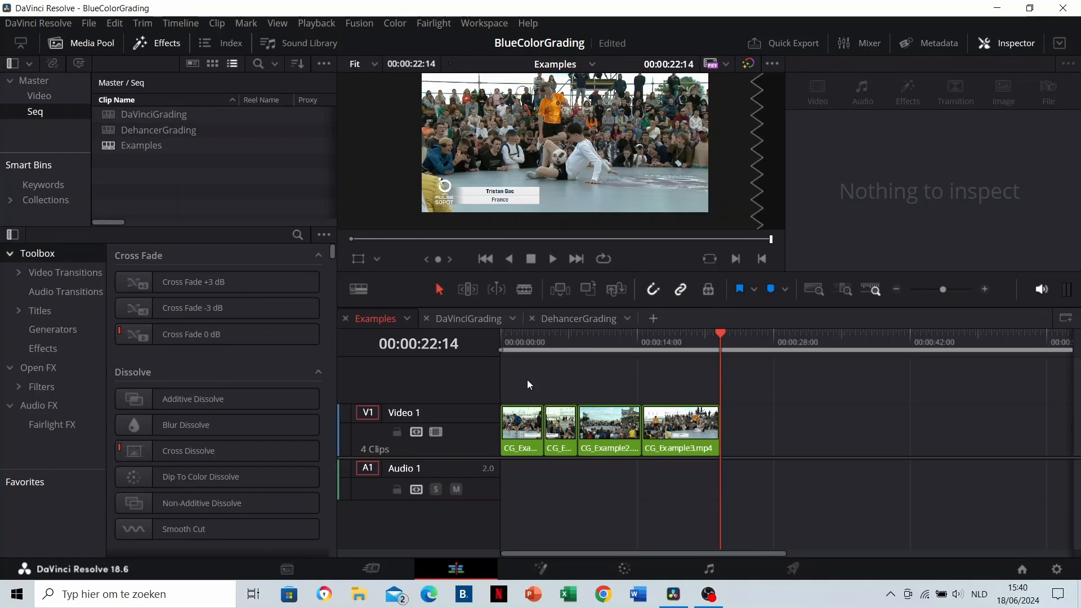
Step: Review the ungraded DSC_0048.MOV and DSC_0026.MOV clips at the end of the DaVinciGrading timeline by playing them
click(458, 320)
click(892, 340)
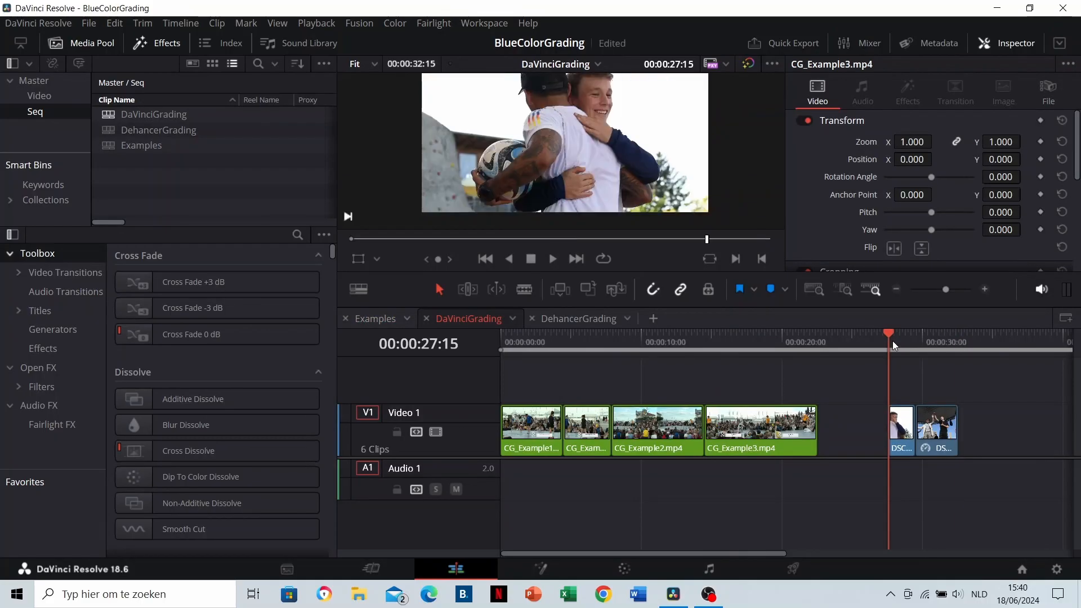
key(space)
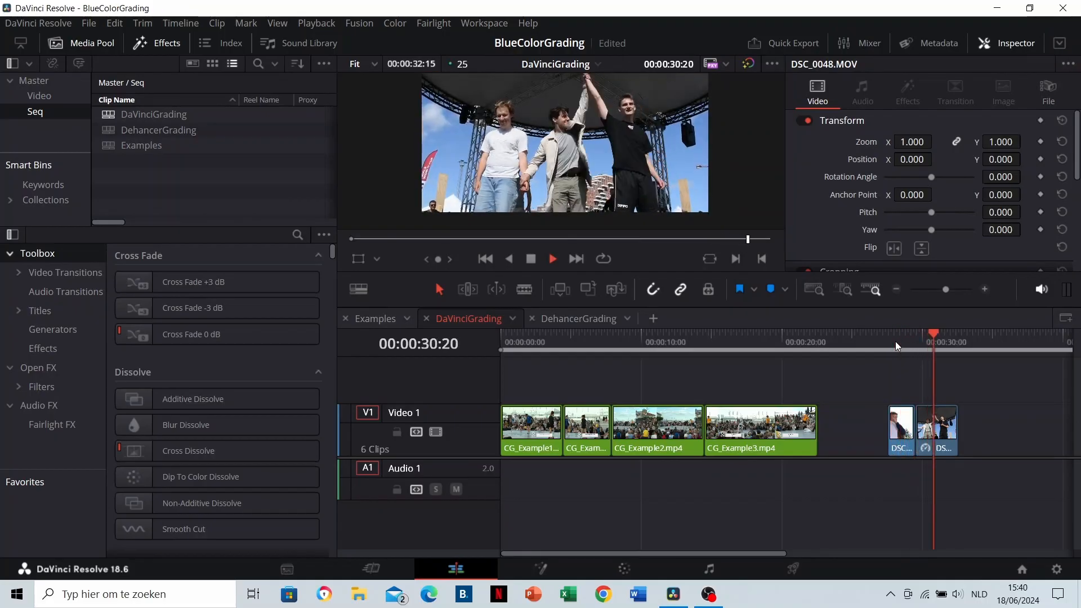
key(space)
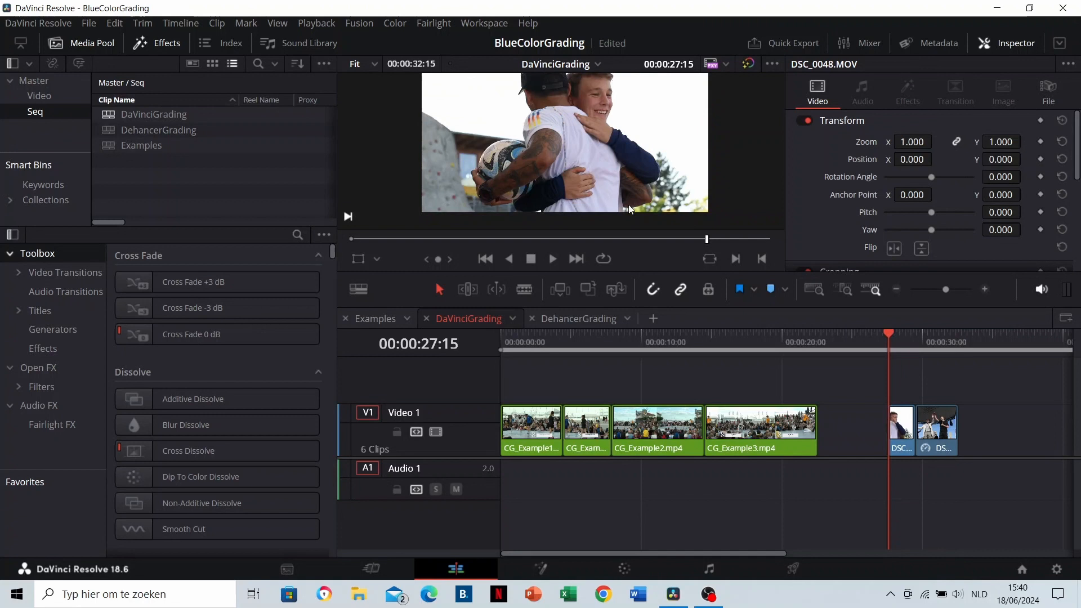
click(938, 363)
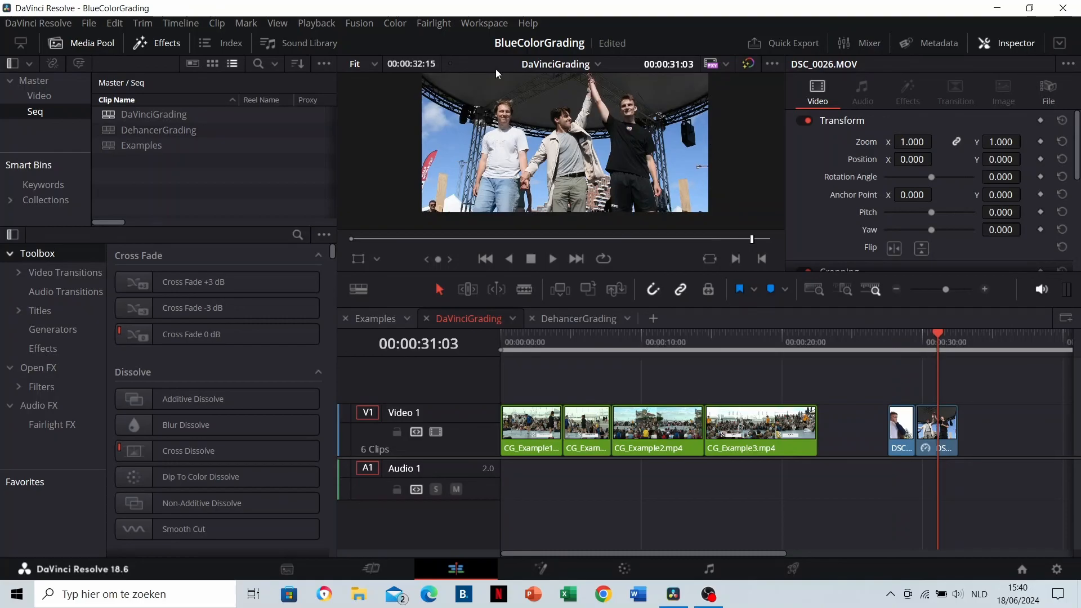
click(752, 346)
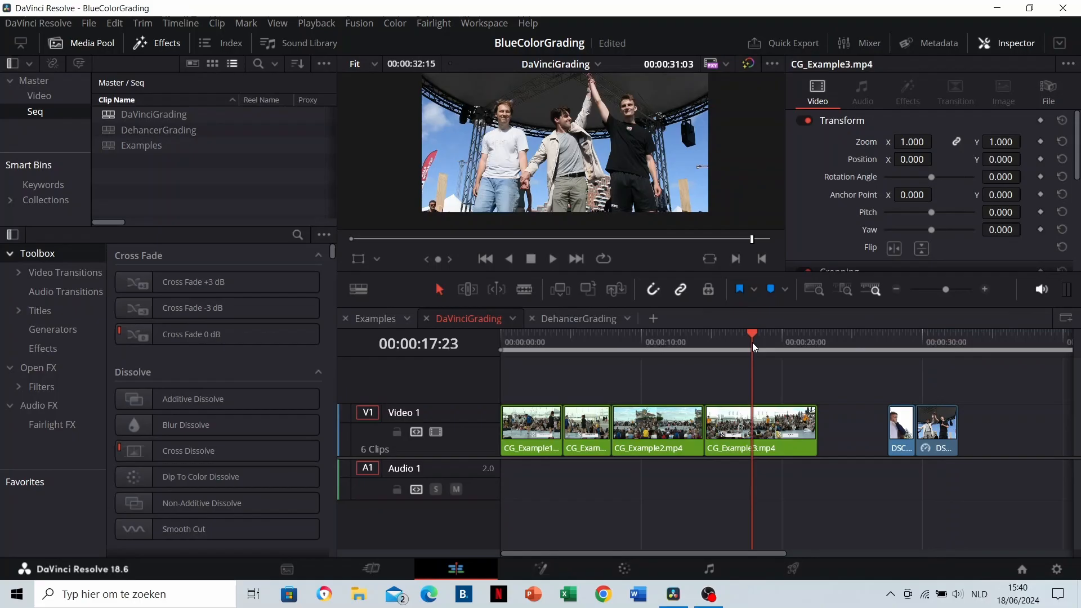
drag(752, 342, 894, 342)
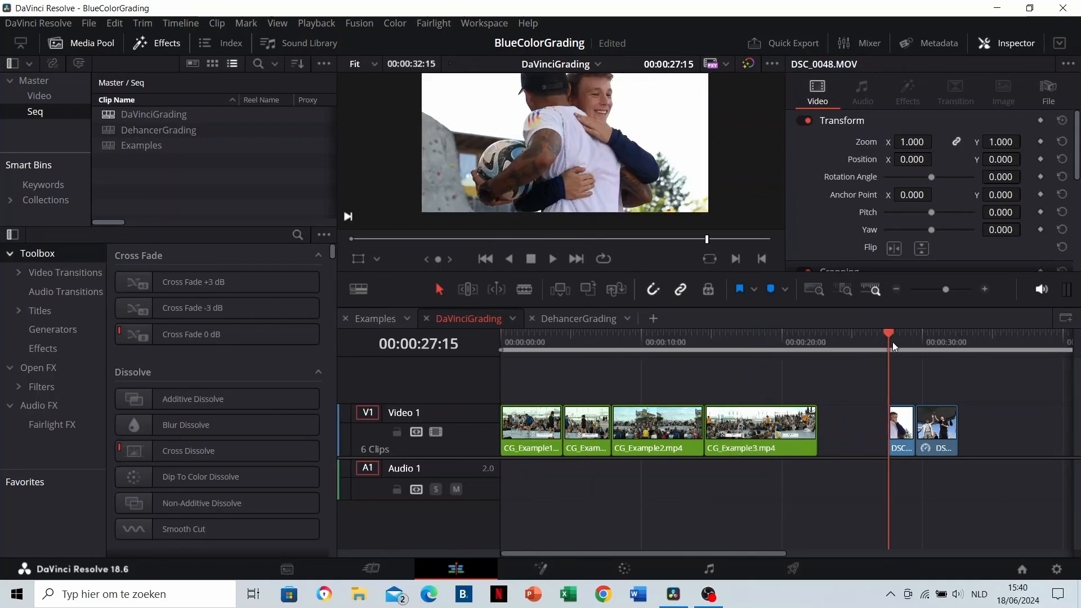
key(space)
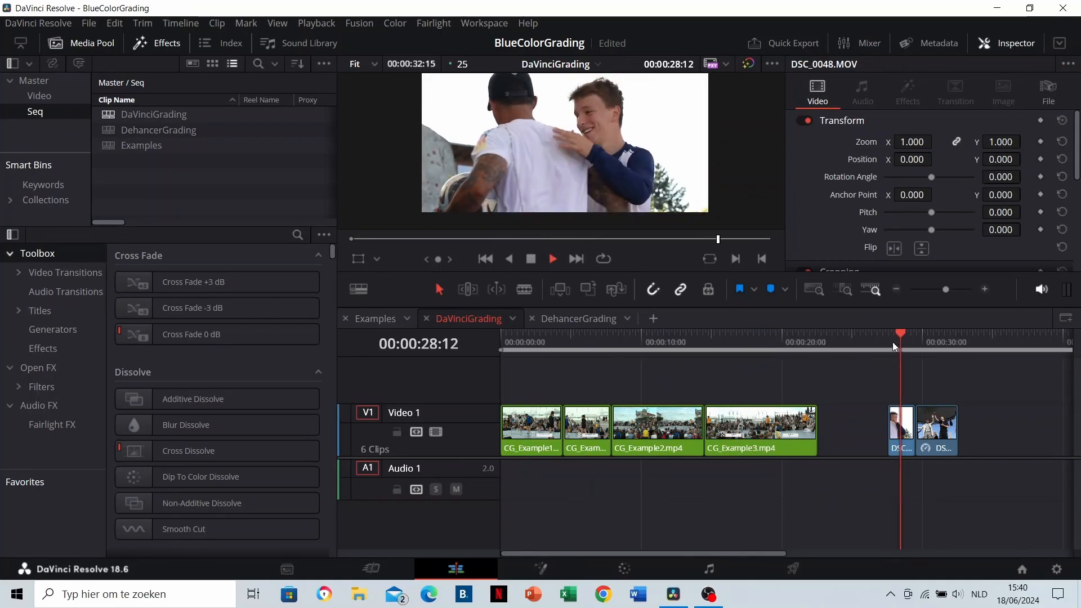
key(space)
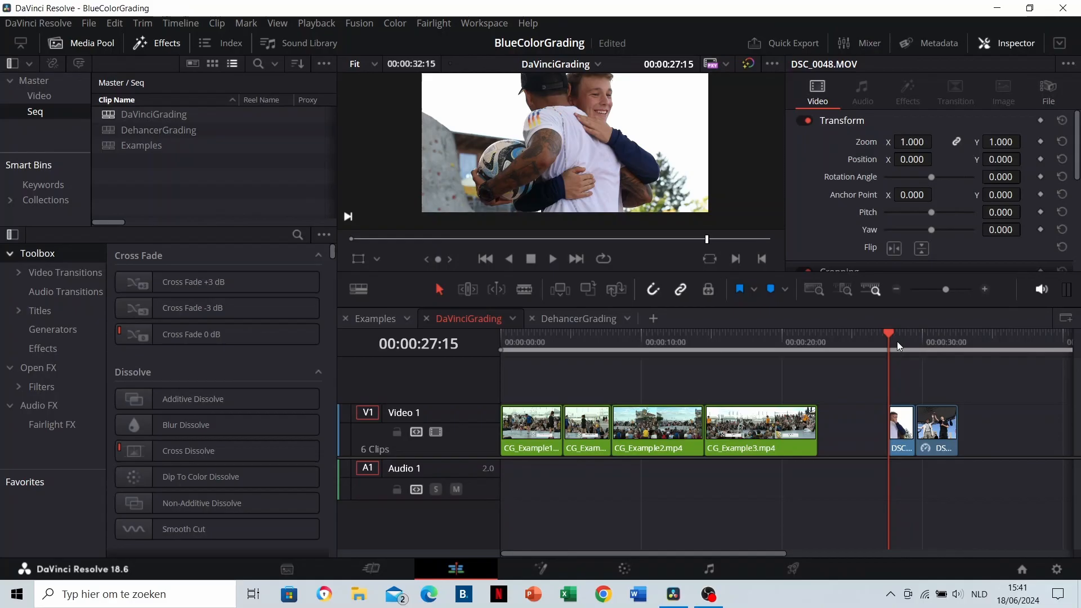
Step: Open the DSC_0048.MOV clip for color grading and add a serial node after node 01
click(625, 568)
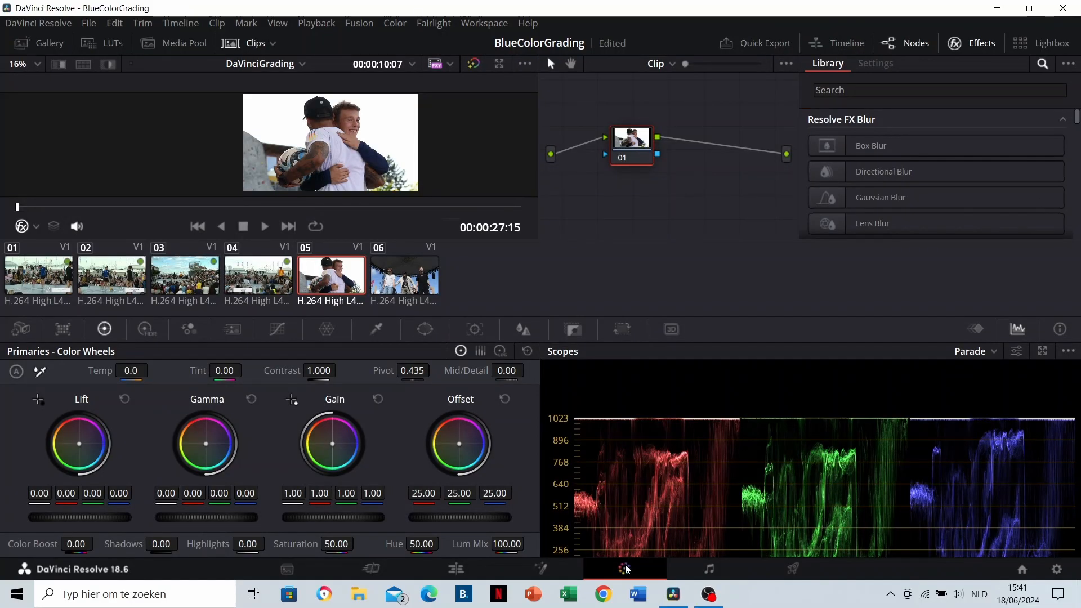
drag(637, 150, 606, 158)
right_click(606, 158)
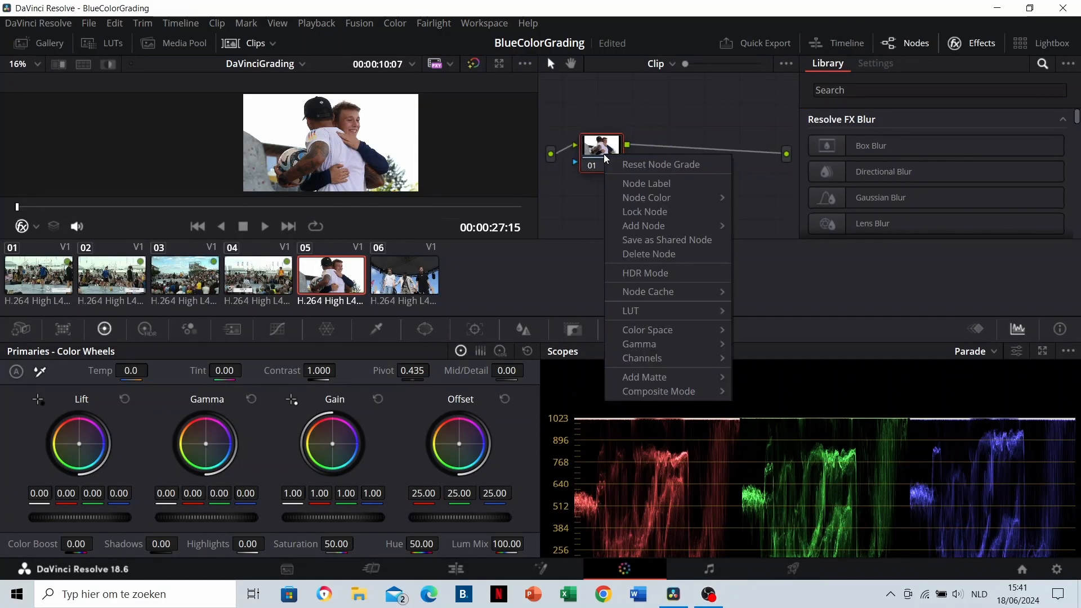
mouse_move(648, 226)
click(752, 227)
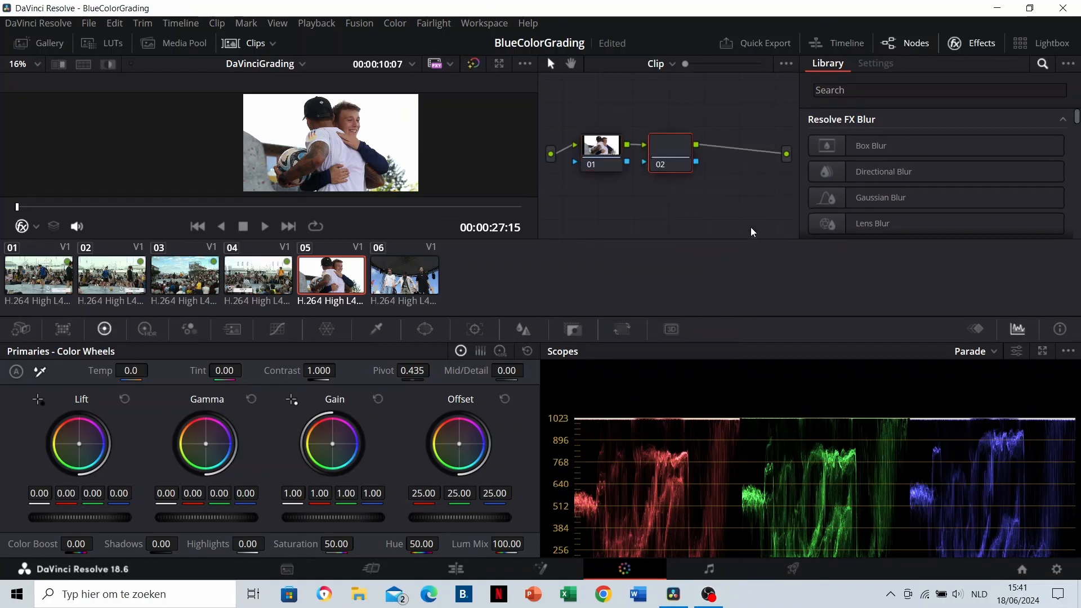
Step: Examine reference clip 04 in the viewer, then return to clip 05 to compare their color tones
click(258, 276)
scroll(358, 148, up, 3)
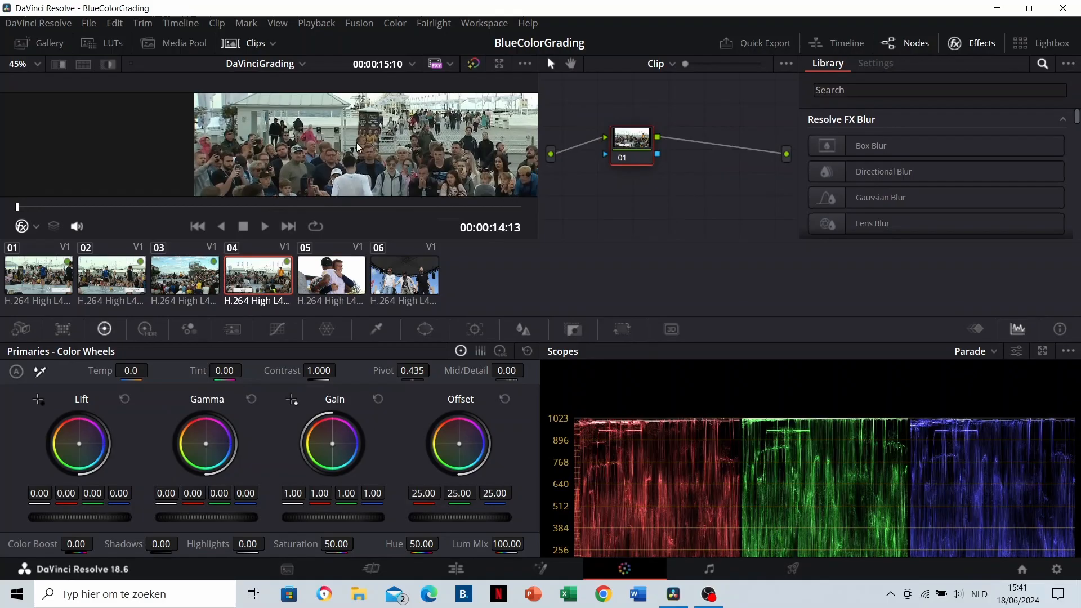
drag(358, 147, 211, 183)
scroll(326, 148, up, 1)
drag(410, 142, 347, 145)
scroll(298, 107, down, 7)
scroll(291, 108, up, 4)
scroll(290, 108, up, 1)
drag(118, 96, 196, 113)
click(322, 272)
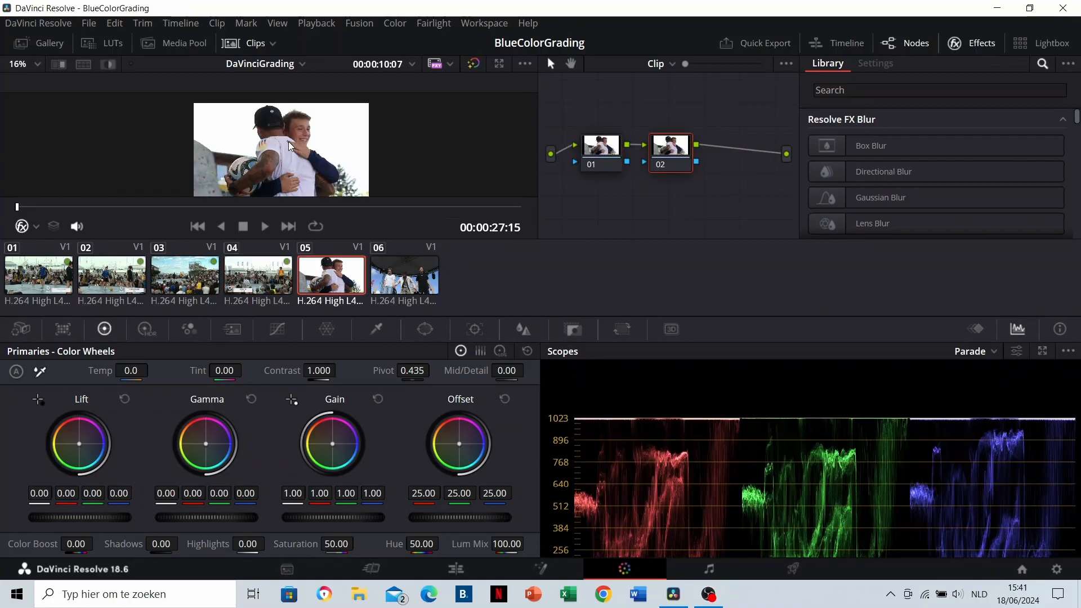
Step: Label node 02 "Global Overlay" and push its Offset toward blue, to about 19.50 red, 24.48 green and 31.01 blue
text(Global Overlay)
key(Return)
scroll(290, 146, up, 5)
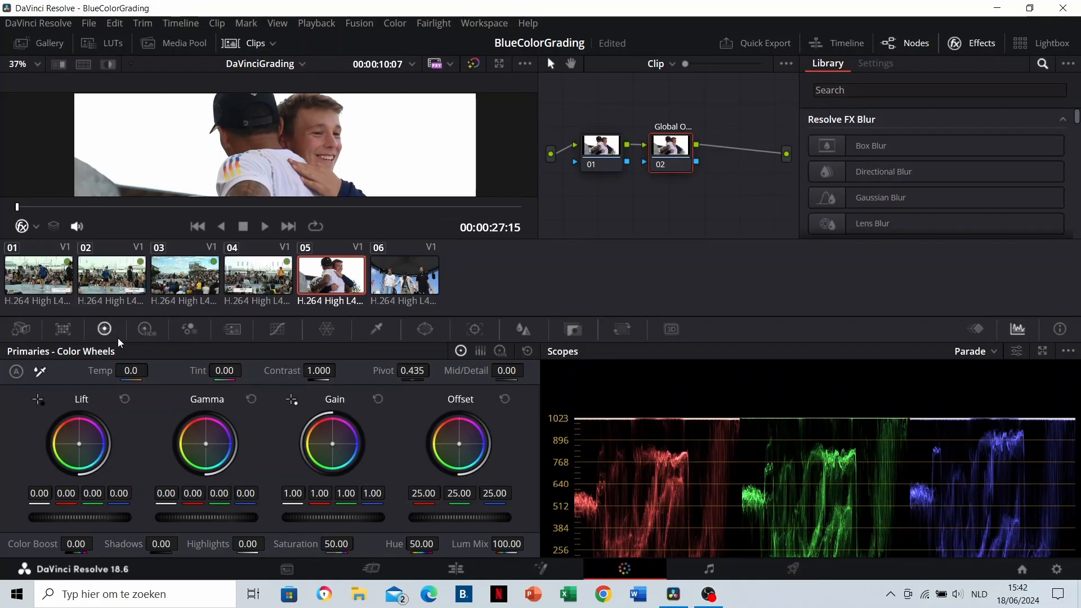
mouse_move(462, 448)
mouse_down()
mouse_move(472, 457)
mouse_move(462, 450)
mouse_up()
scroll(363, 136, down, 2)
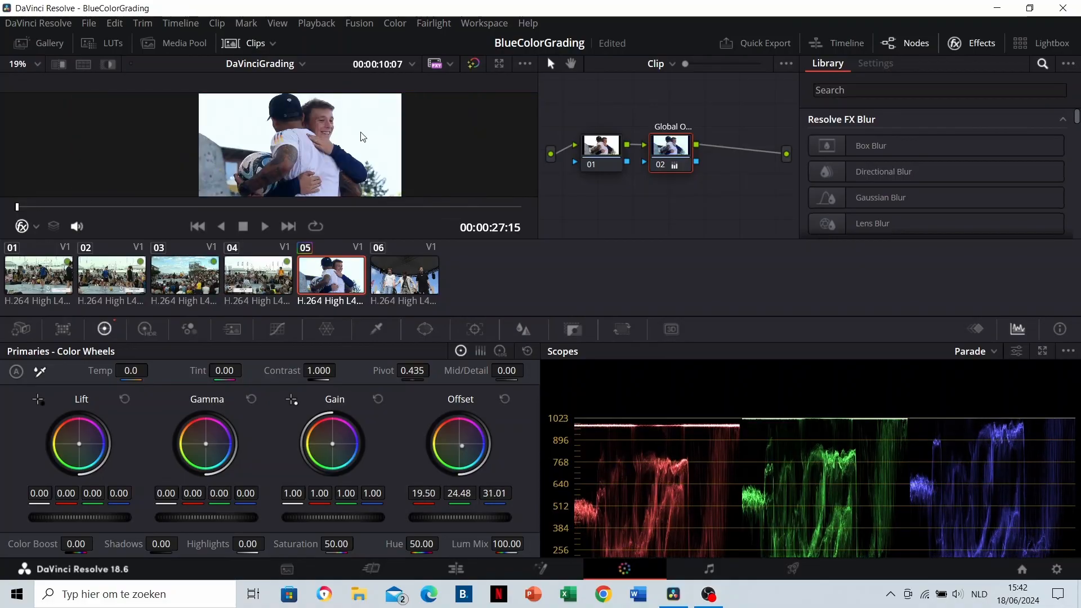
Step: Compare clip 05 with its grade bypassed and enabled, and check its blue tint against reference clip 04
click(474, 65)
click(474, 65)
scroll(346, 159, up, 3)
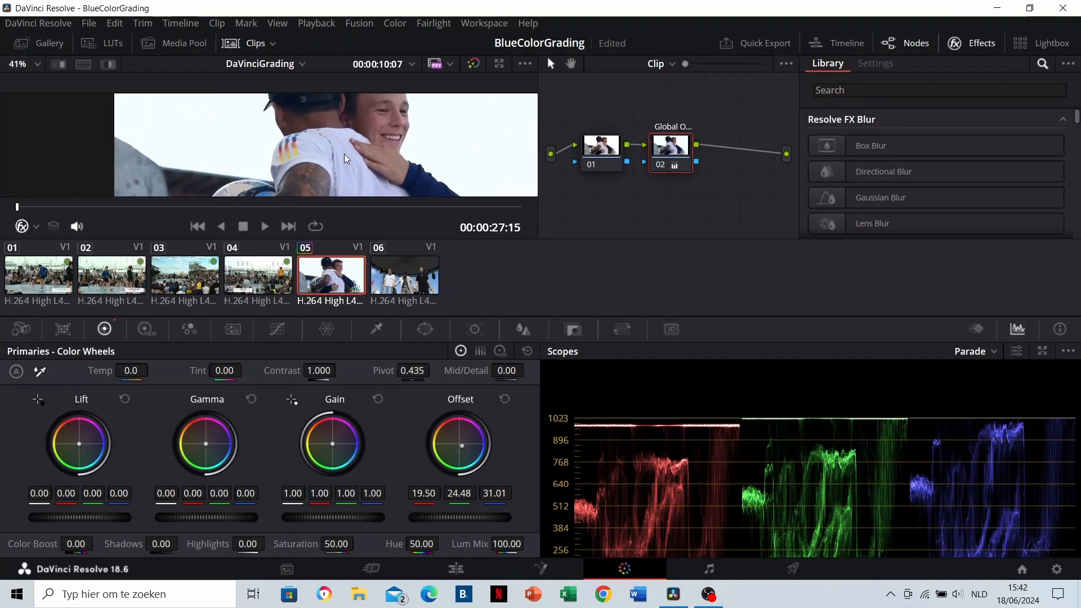
click(250, 277)
scroll(265, 152, down, 4)
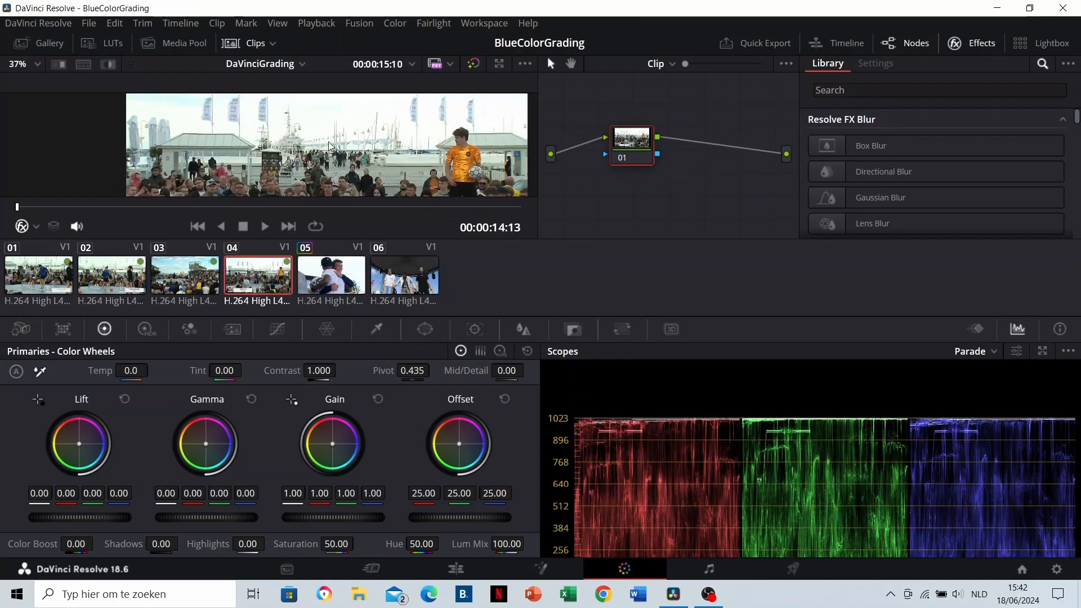
click(326, 271)
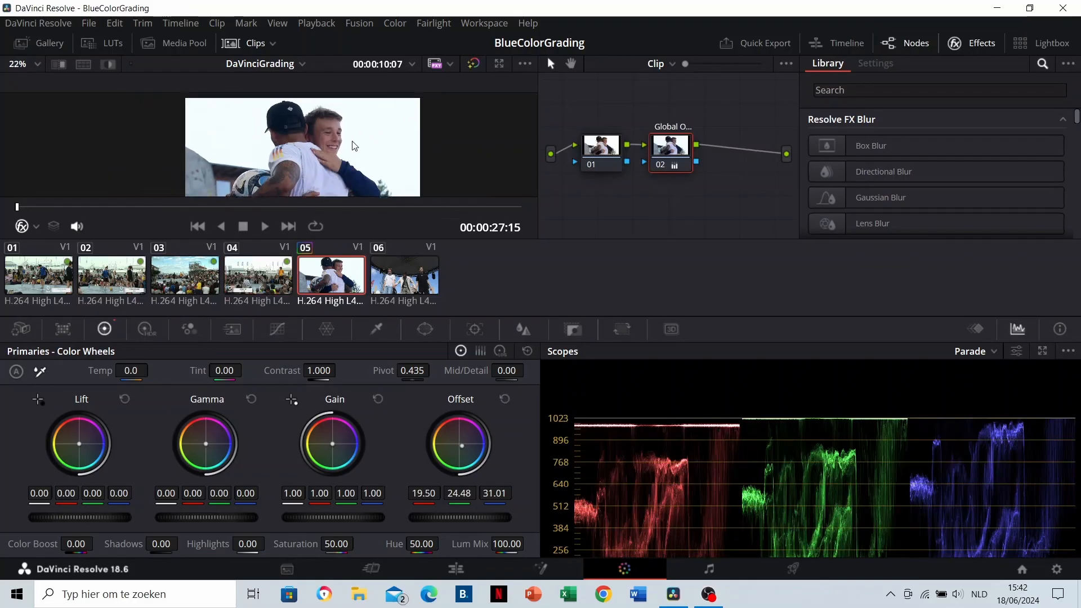
click(276, 270)
scroll(286, 127, up, 4)
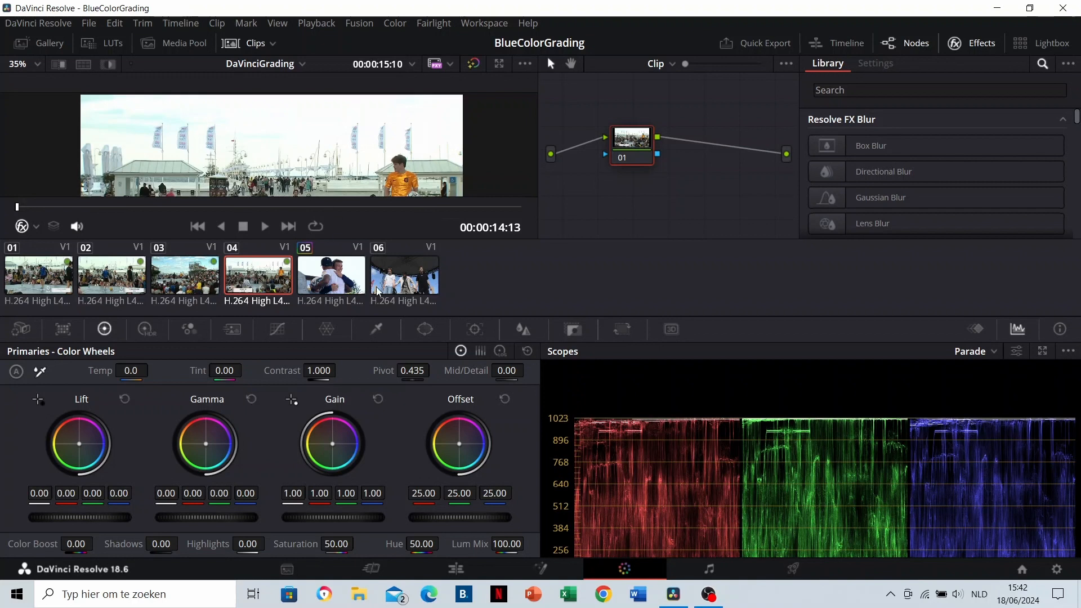
Step: Shift clip 05's Offset in the Global Overlay node toward cyan, to about 14.82 red, 25.42 green and 28.20 blue
click(337, 285)
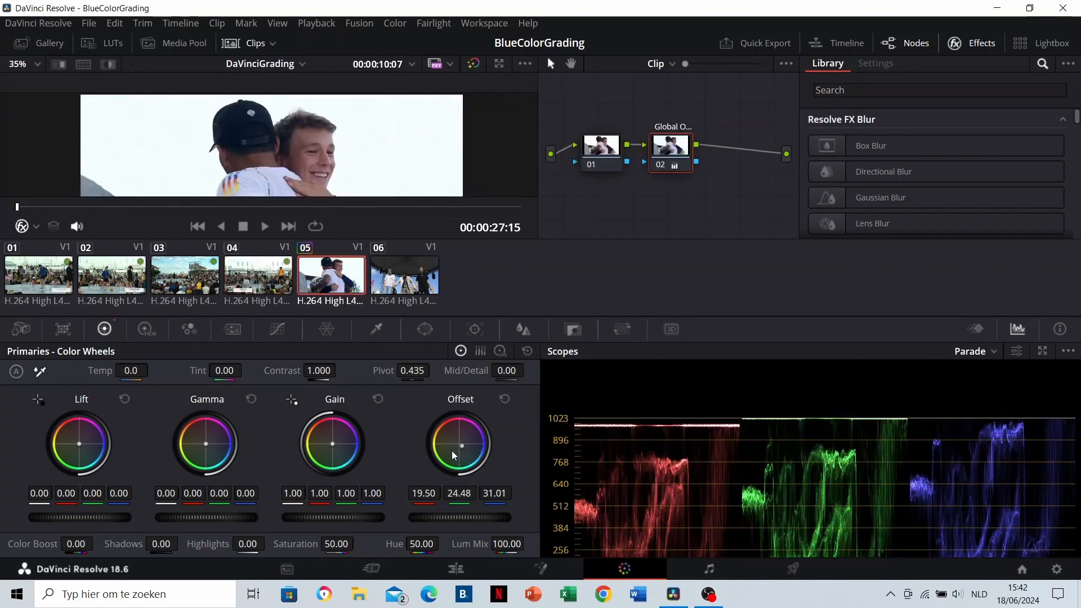
drag(462, 446, 461, 448)
scroll(387, 156, down, 4)
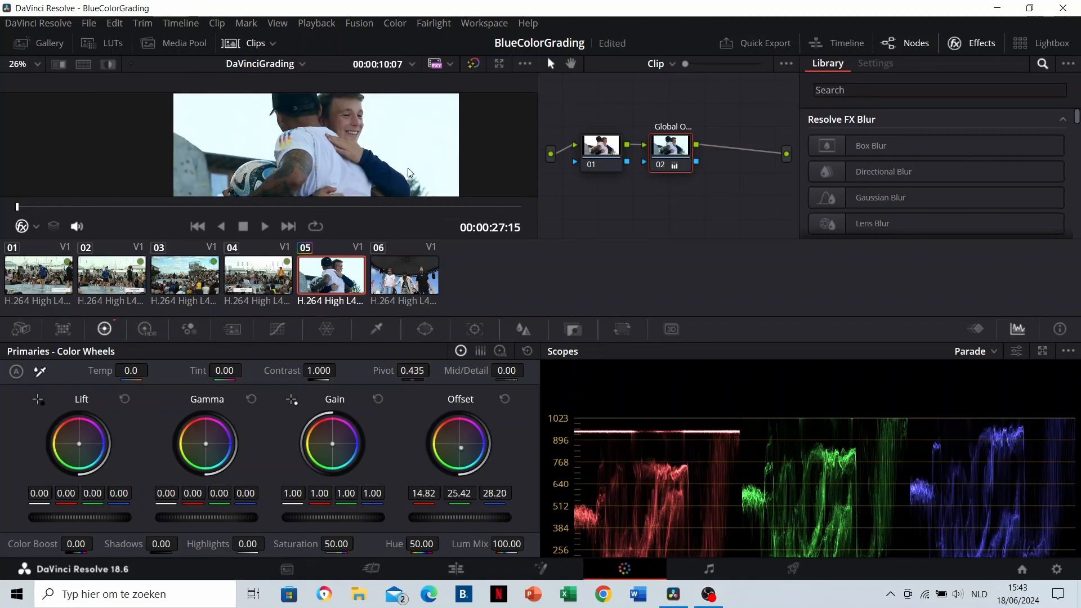
scroll(387, 155, up, 3)
Step: Inspect the whites and background of reference clip 04 closely, then go back to clip 05
click(265, 276)
scroll(506, 155, up, 4)
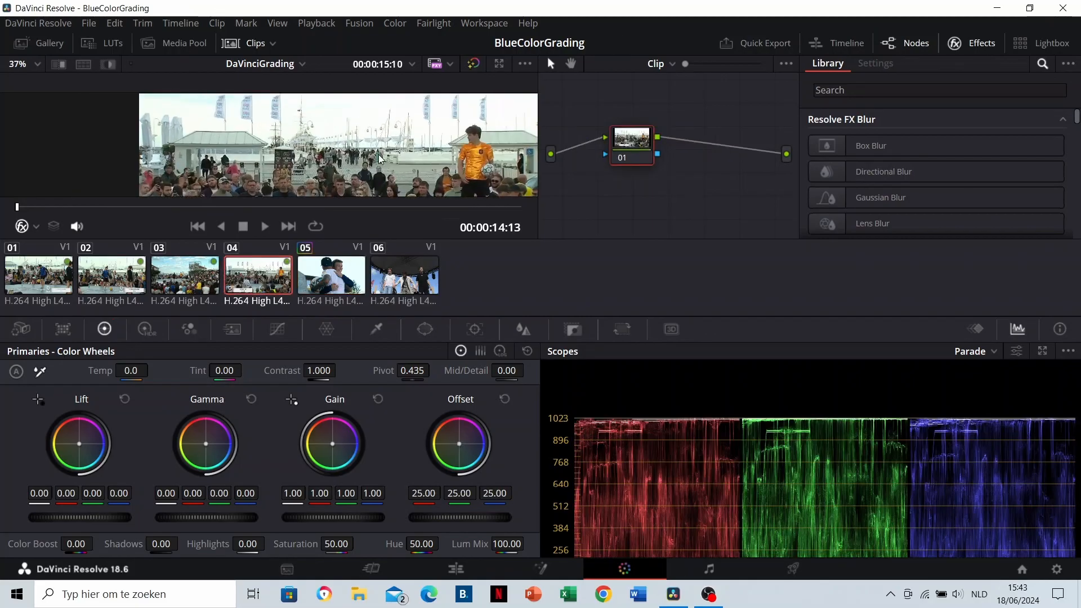
scroll(509, 155, up, 5)
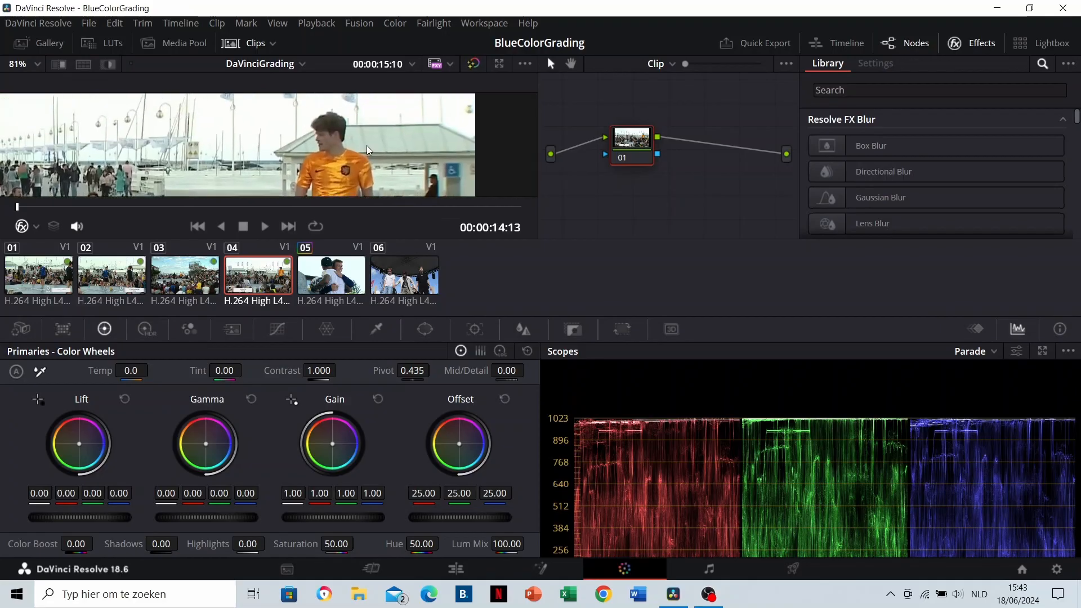
scroll(363, 150, down, 5)
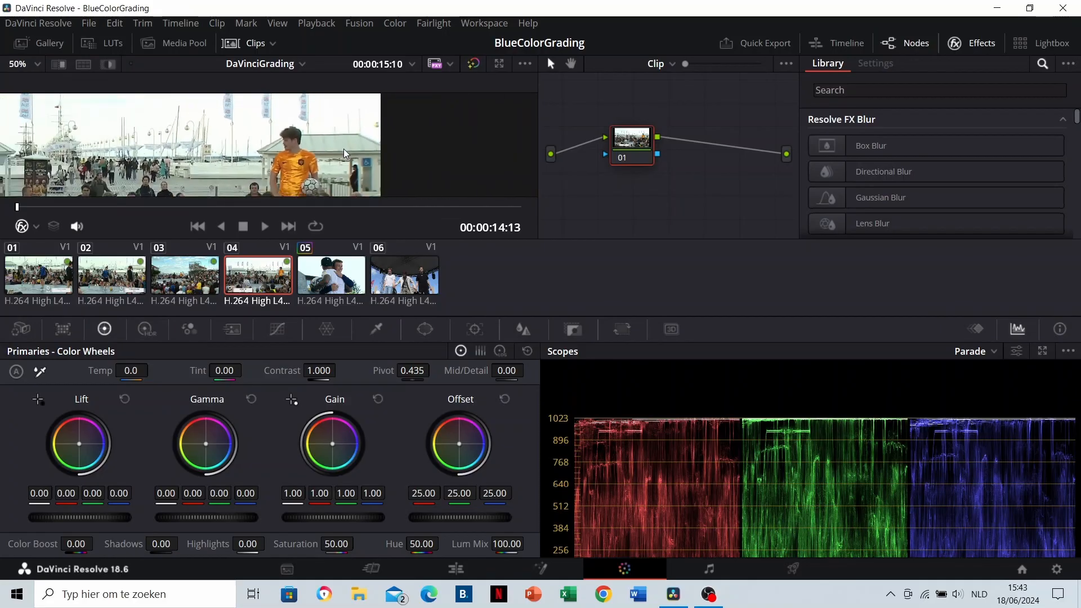
drag(308, 153, 330, 157)
key(Down)
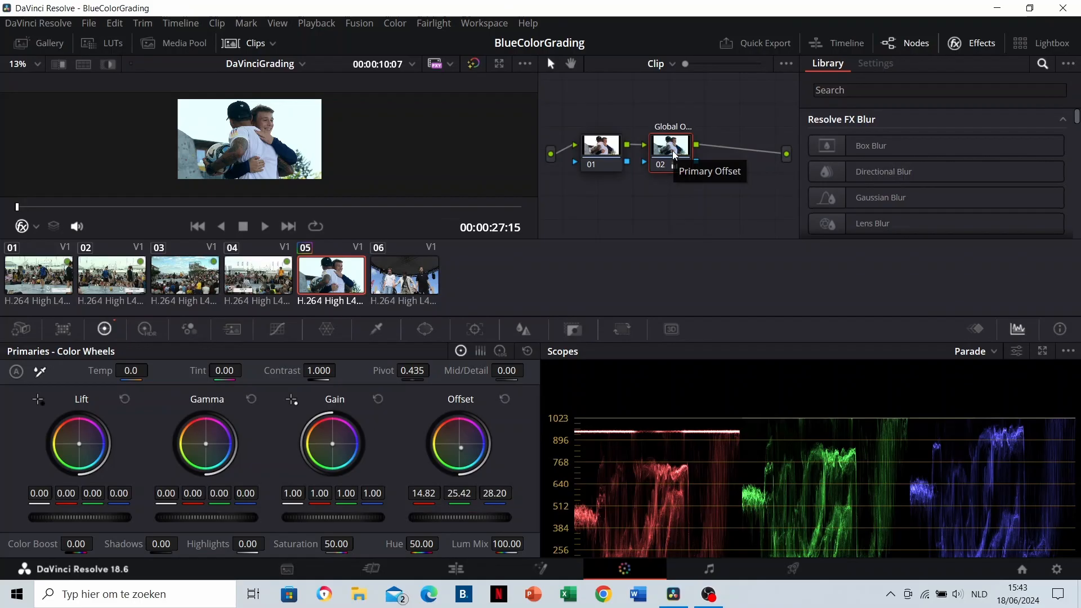
Step: Add a serial node after Global Overlay and label it "Less saturation"
key(alt+s)
text(Less sat)
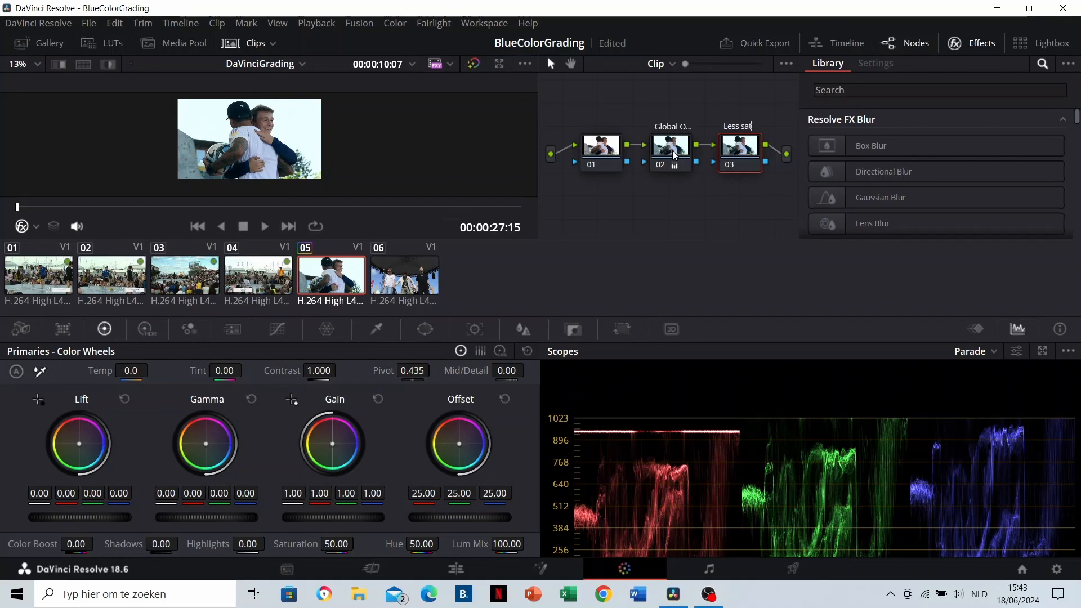
text(uration)
key(Return)
Step: On node 03's Hue Vs Sat curve, add a point in the green-cyan range and raise its saturation to 2.00
click(286, 332)
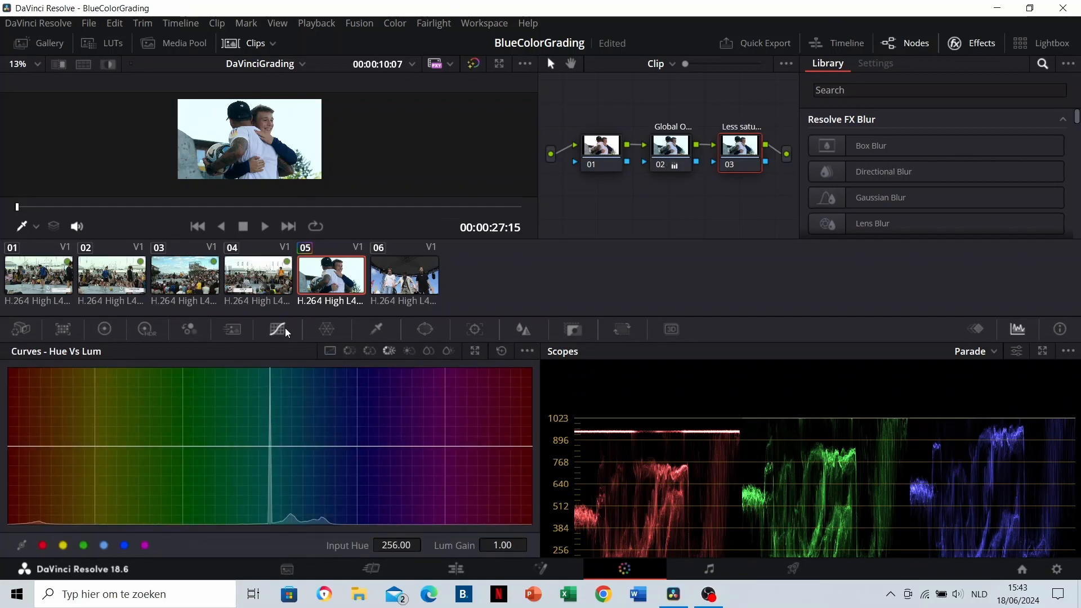
click(368, 353)
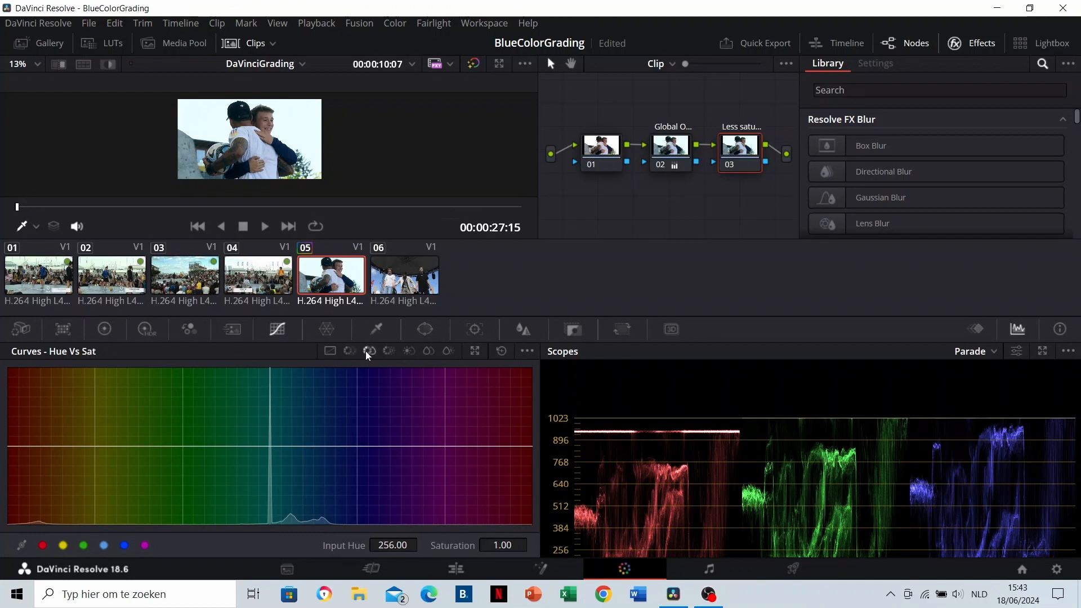
scroll(262, 138, up, 5)
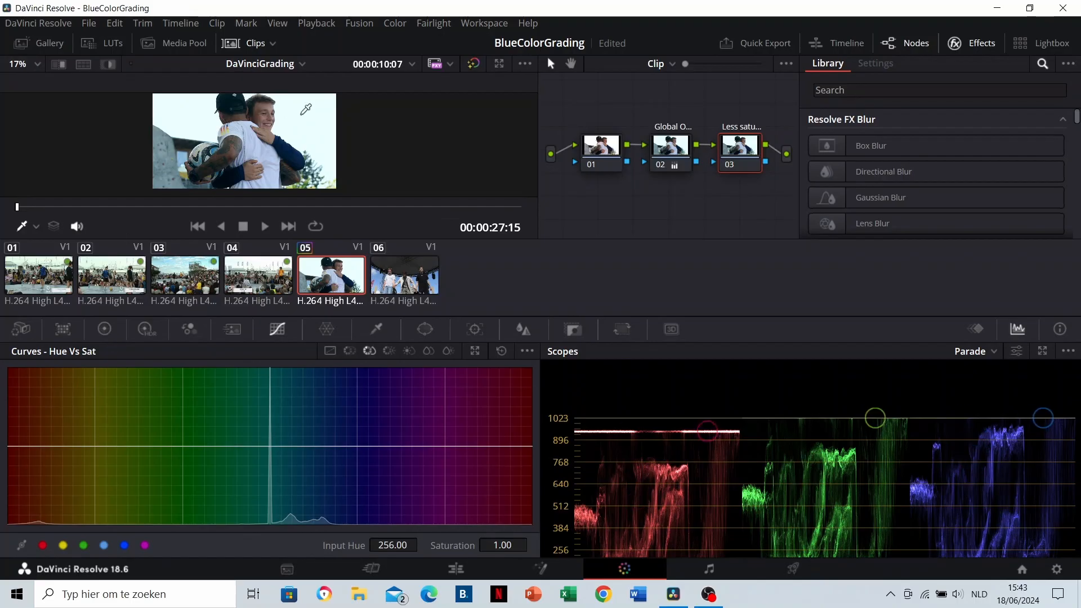
scroll(307, 111, down, 2)
drag(232, 449, 244, 366)
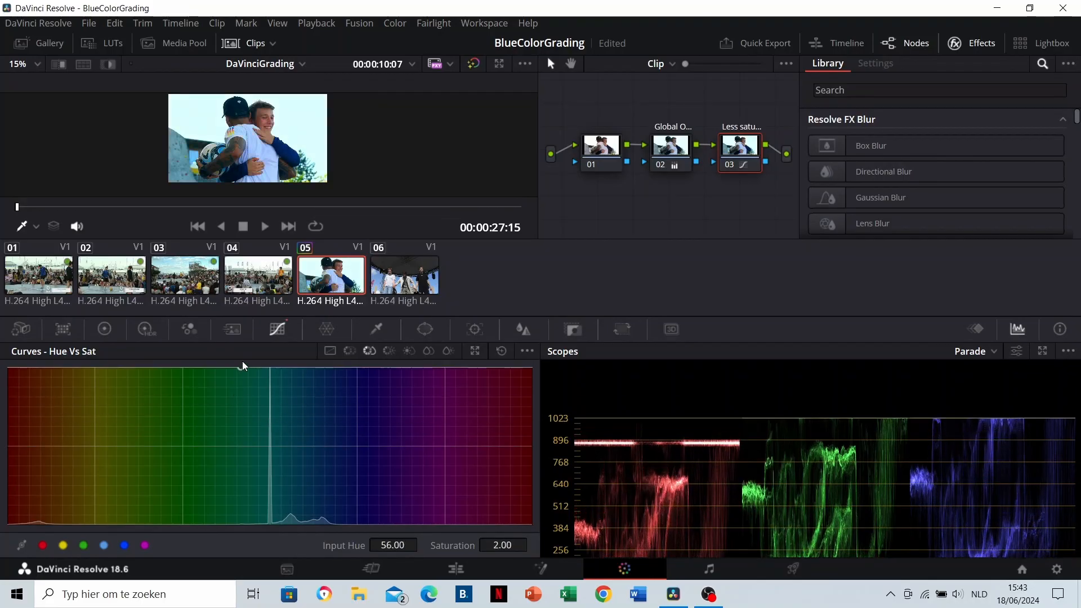
scroll(289, 129, up, 5)
scroll(288, 129, down, 5)
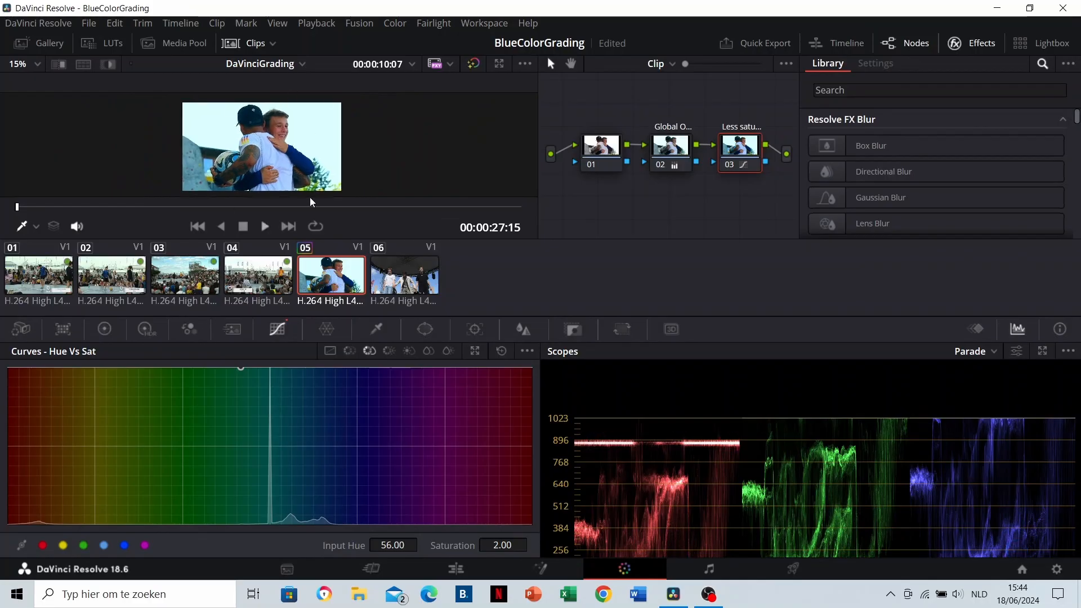
Step: Lower the Hue Vs Sat curve point to a saturation of about 0.91 at input hue 50.22
drag(242, 372, 232, 454)
scroll(287, 135, up, 3)
scroll(287, 135, up, 2)
scroll(320, 155, down, 2)
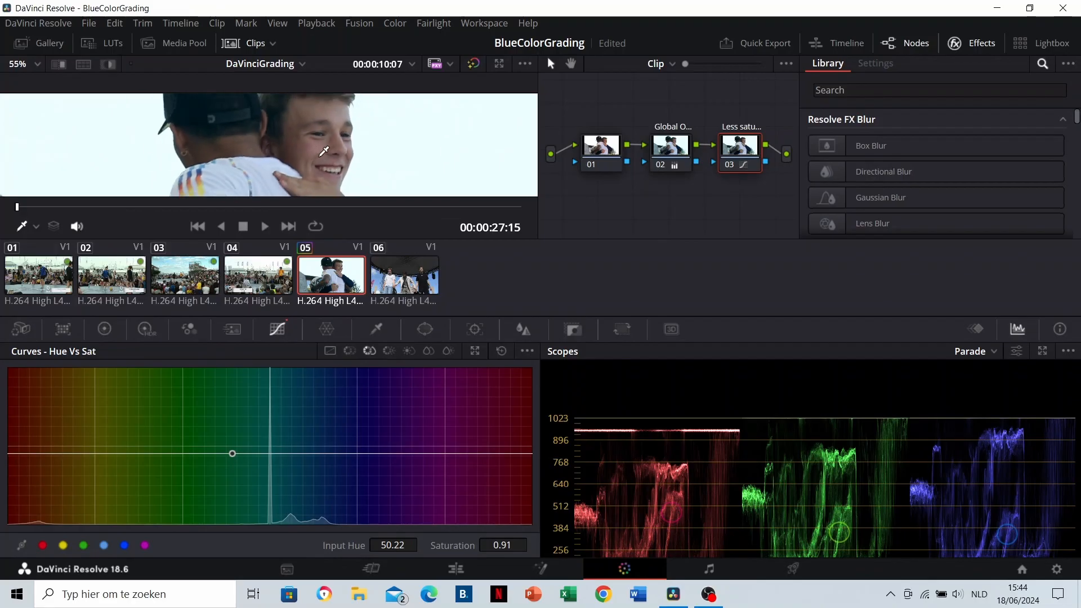
scroll(318, 157, down, 1)
Step: Compare the desaturated grade on clip 05 with reference clip 04 in the viewer
click(253, 287)
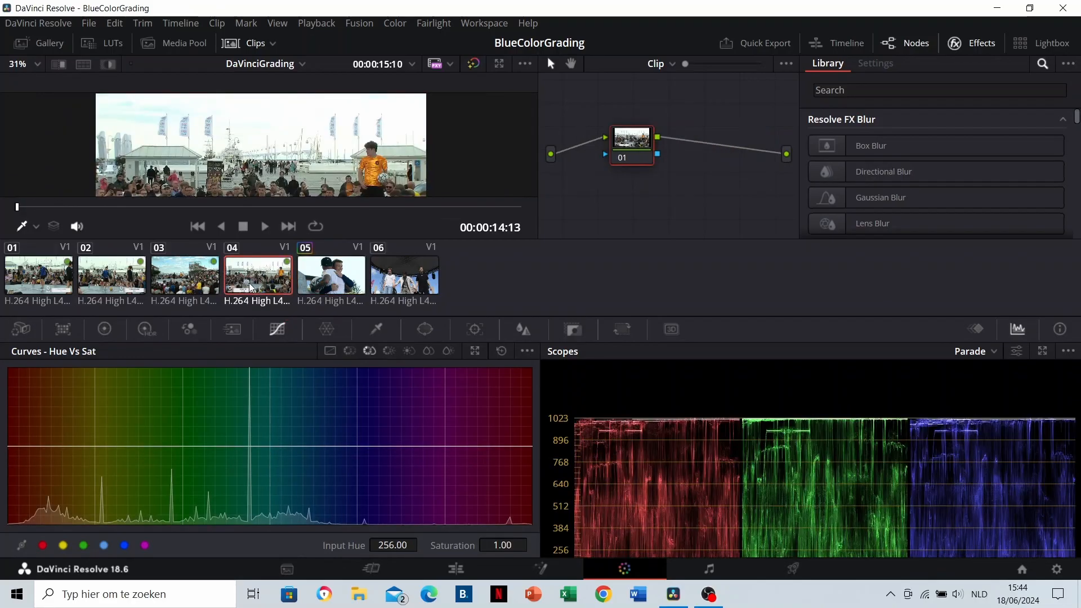
click(328, 288)
scroll(281, 144, down, 2)
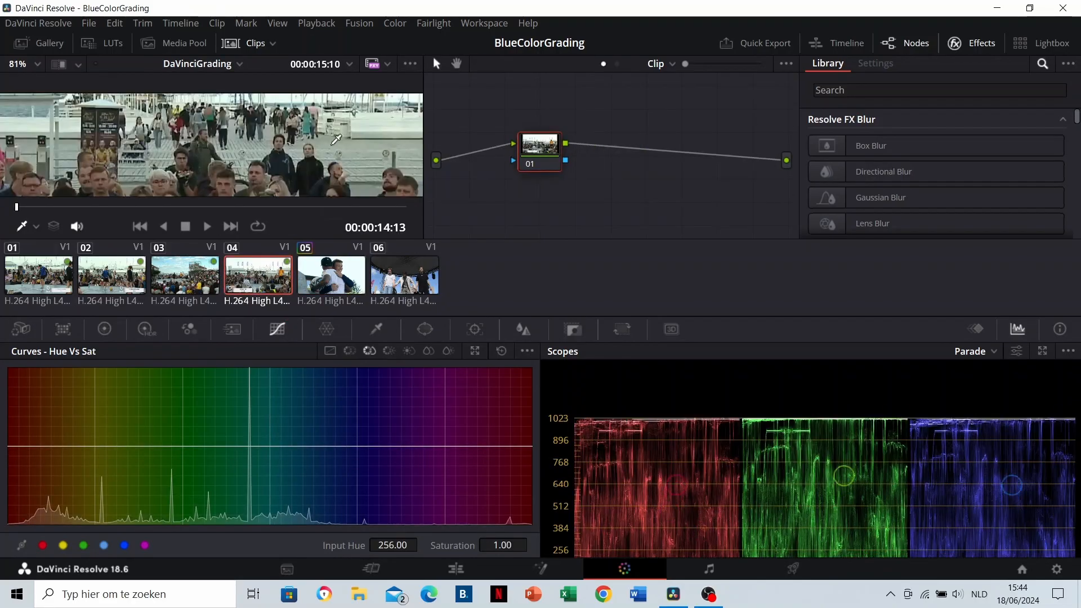
scroll(190, 176, down, 1)
scroll(348, 130, down, 3)
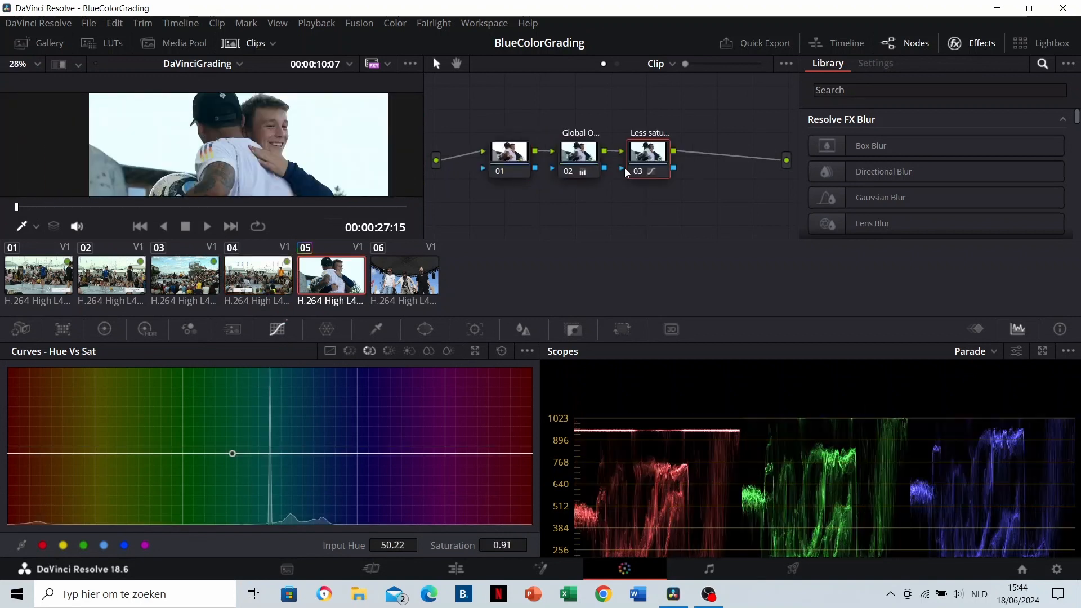
Step: Add a serial node after Less saturation and label it "Less Contrast"
key(alt+s)
text(Less Contrast)
key(Return)
Step: Lower the Less Contrast node's primaries contrast to about 0.964, comparing clip 05 with reference clip 04
click(113, 330)
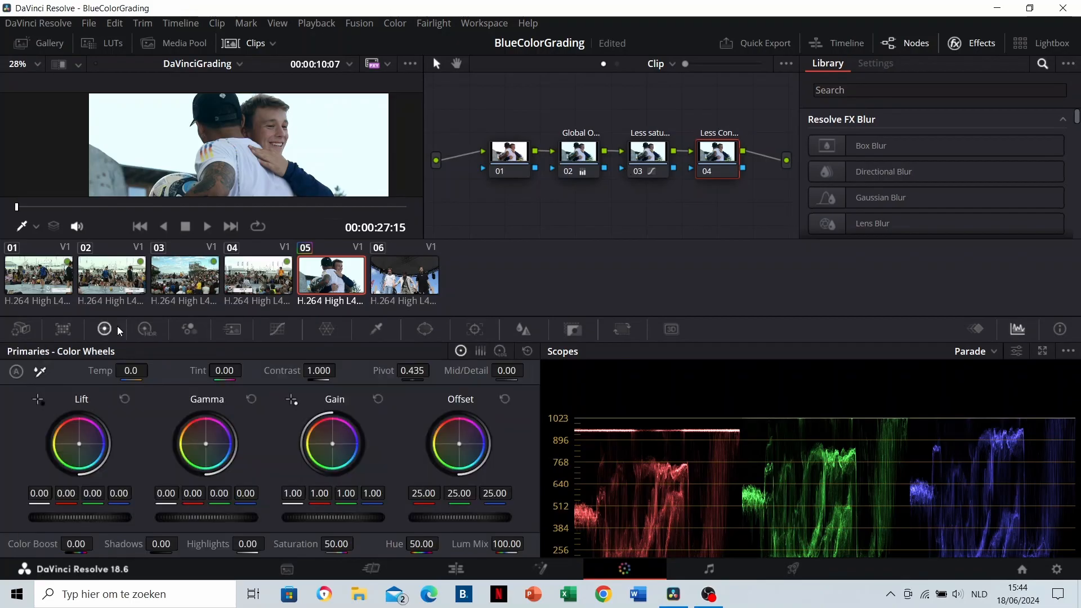
drag(320, 375, 319, 374)
scroll(305, 129, down, 2)
scroll(309, 124, down, 1)
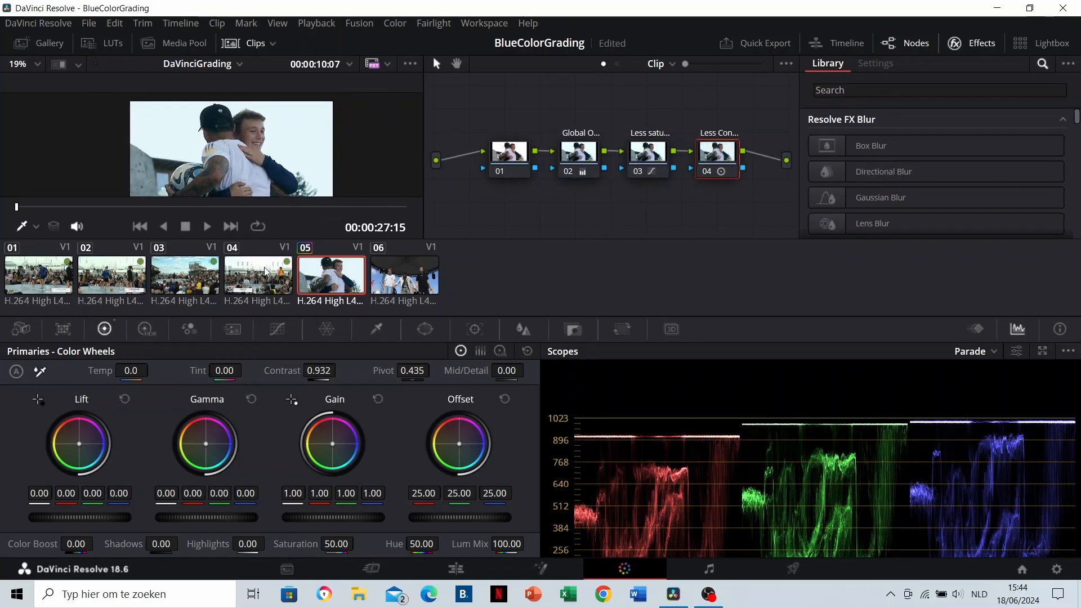
click(264, 276)
click(334, 284)
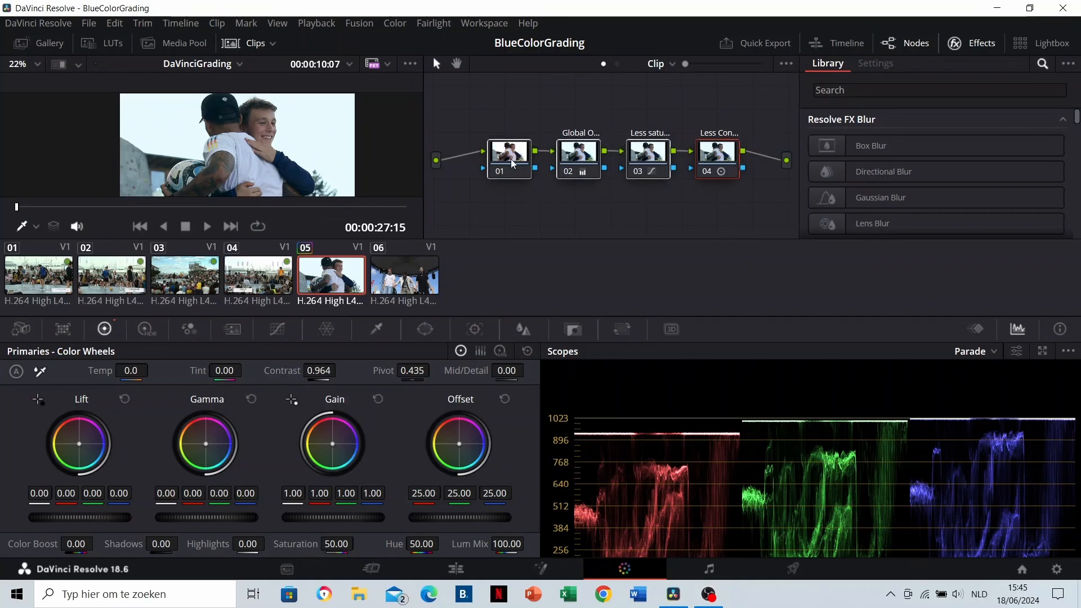
Step: Add a serial node after Less Contrast labelled "Finetuning", and check the Global Overlay node's Offset values before returning to it
key(alt+s)
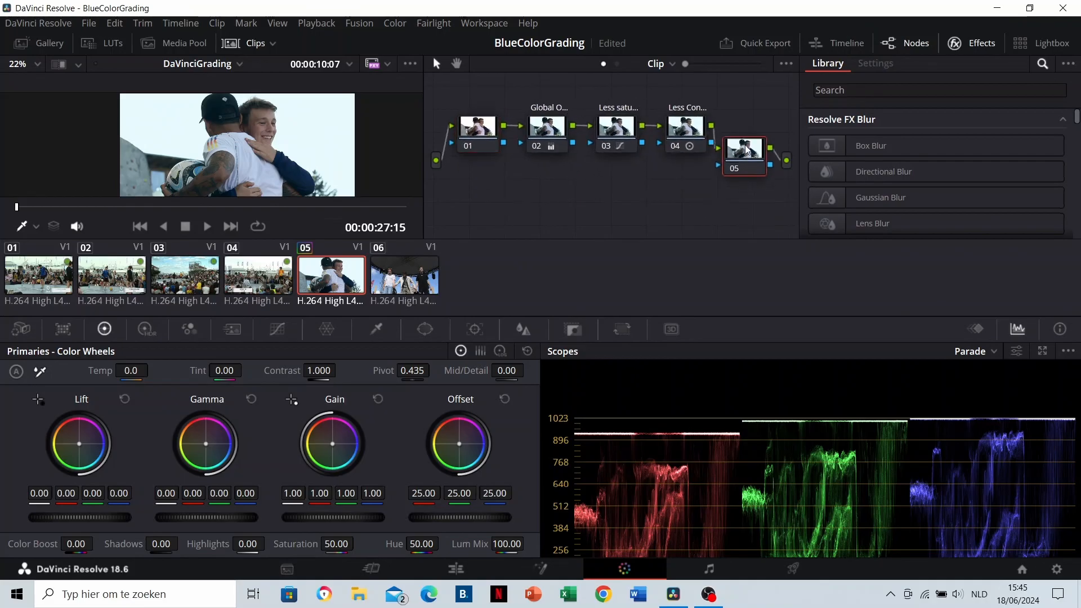
text(Finetuning)
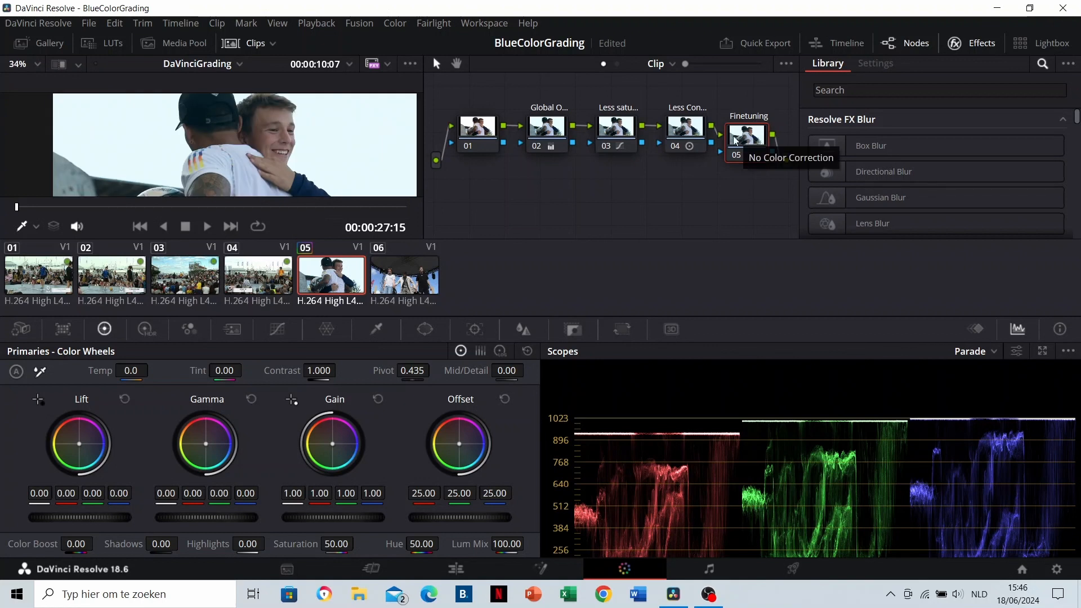
click(543, 132)
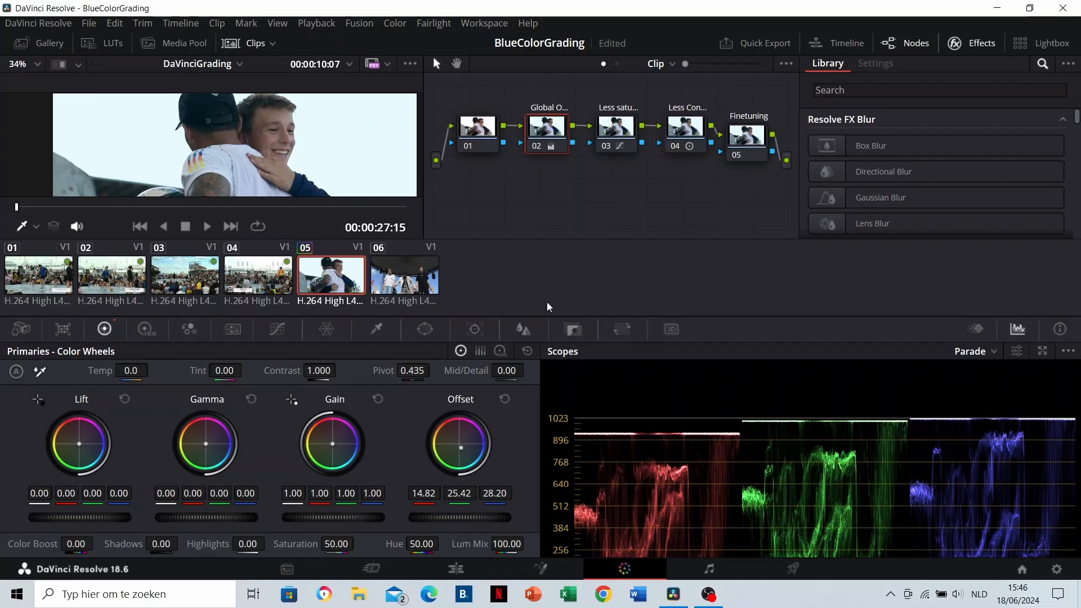
click(749, 139)
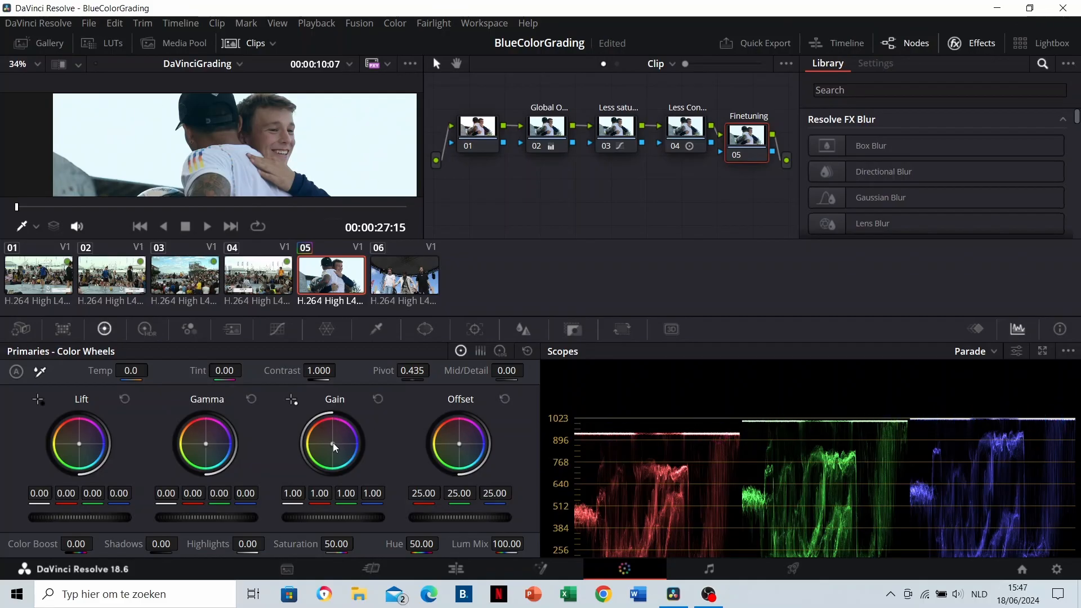
mouse_move(333, 443)
mouse_down()
mouse_move(325, 436)
mouse_move(333, 445)
mouse_up()
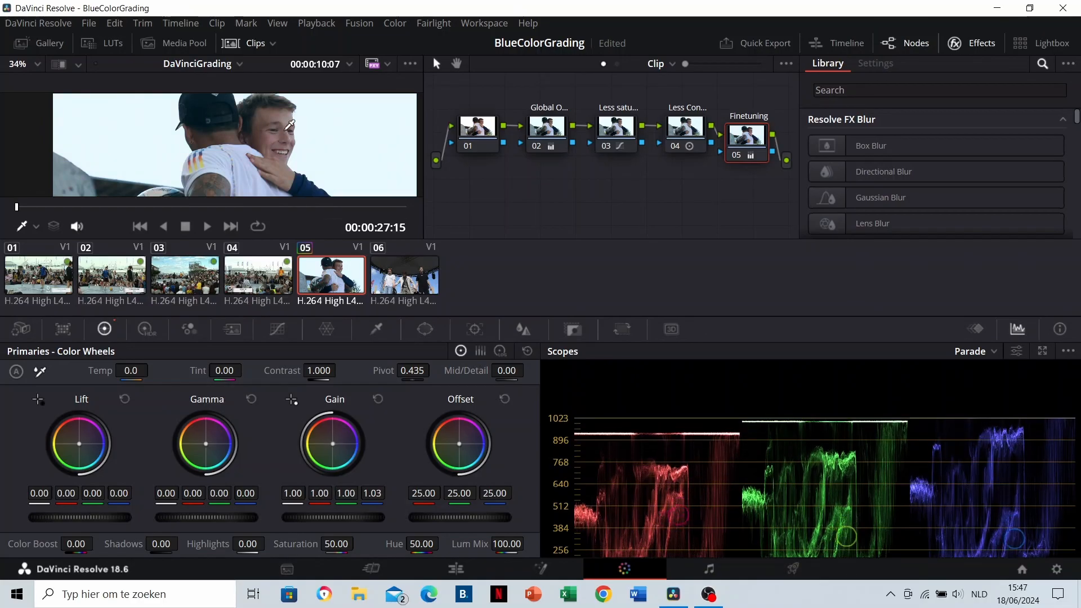
click(295, 144)
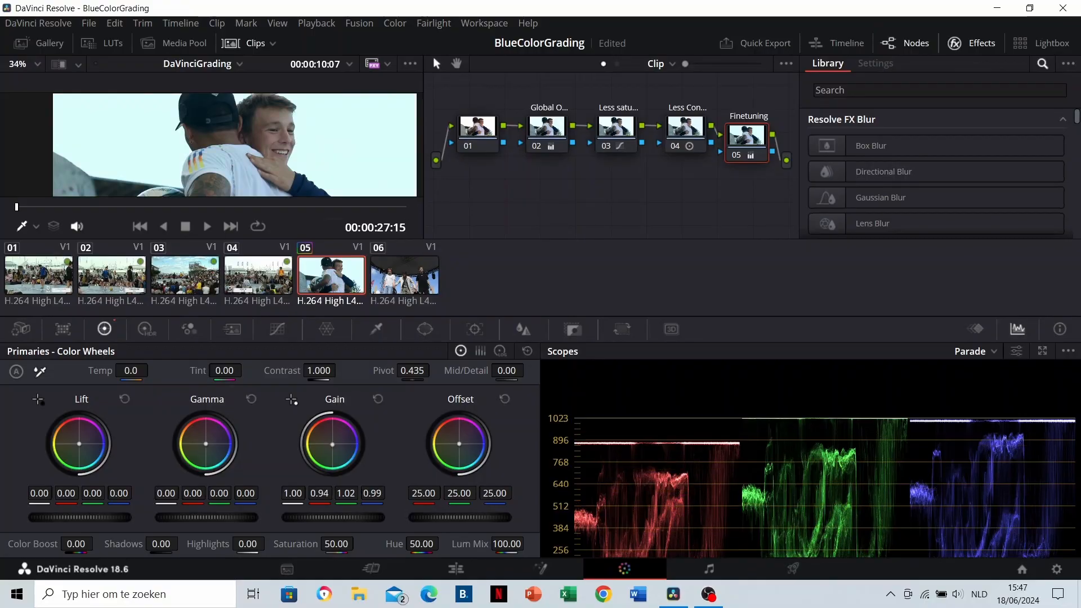
click(378, 400)
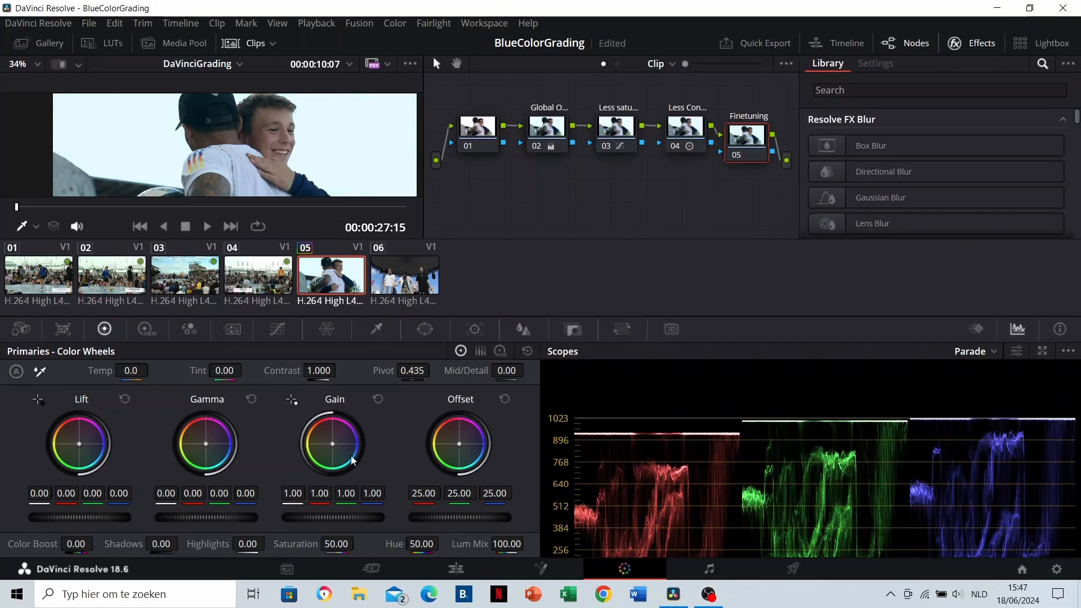
Step: Shift the Finetuning node's Gain toward blue, to about 0.96 red, 1.00 green and 1.10 blue
drag(333, 445, 339, 444)
scroll(281, 113, down, 2)
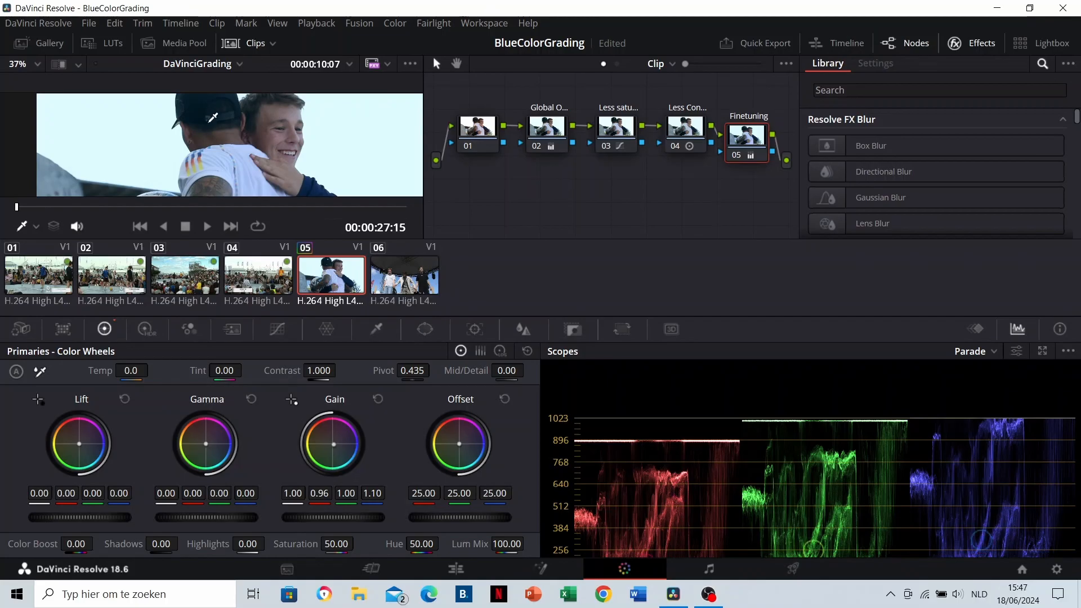
scroll(285, 155, up, 2)
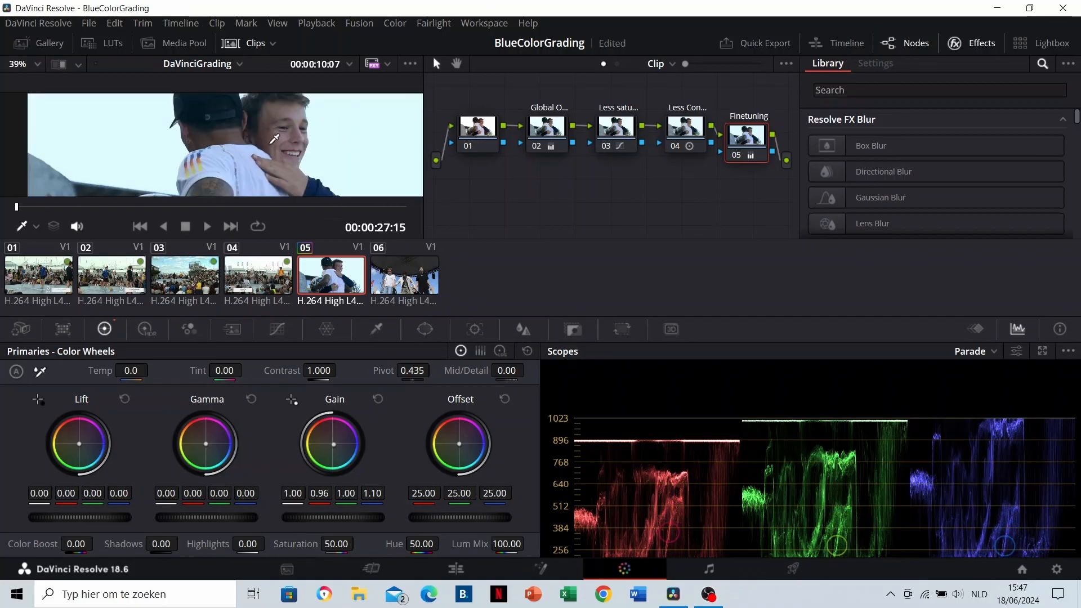
Step: Warm the Finetuning node's Gamma to about 0.02 red and -0.03 blue, checking the skin tones in the viewer
drag(206, 443, 203, 442)
scroll(210, 143, down, 2)
scroll(269, 148, up, 3)
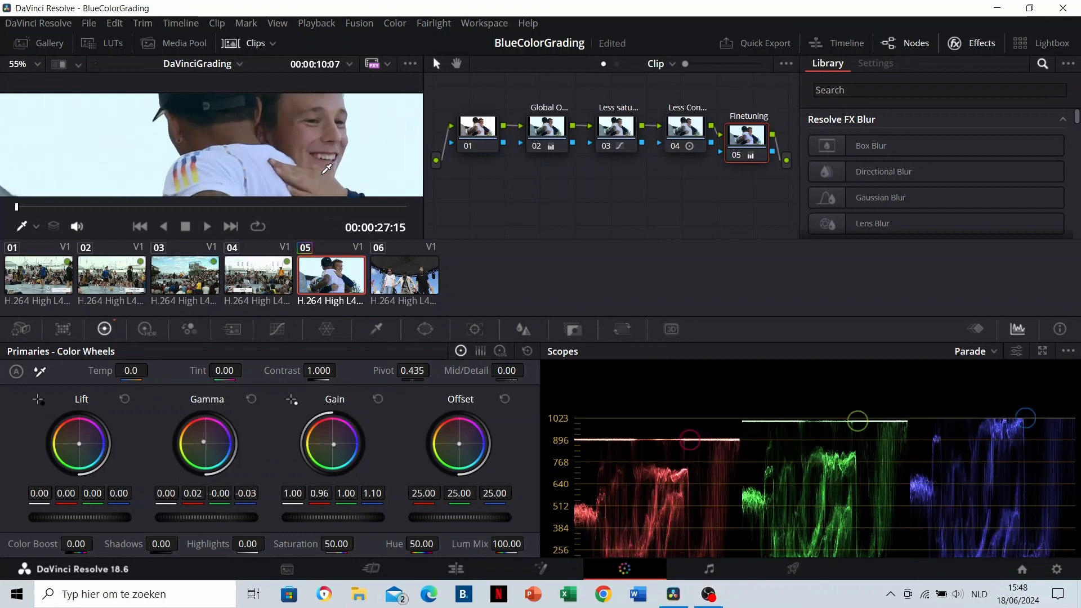
scroll(270, 147, down, 4)
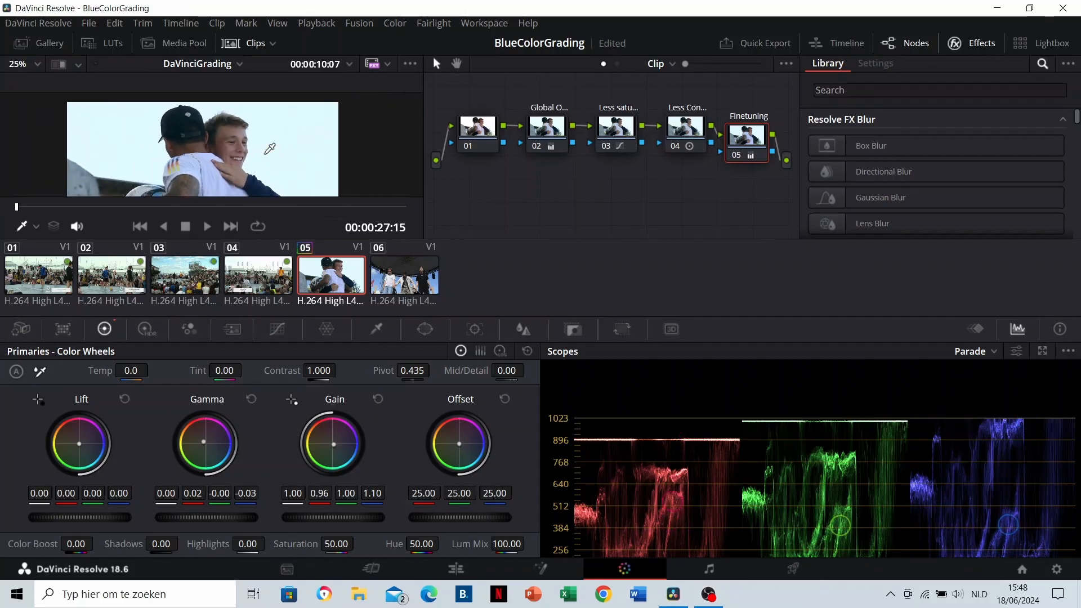
scroll(270, 149, up, 3)
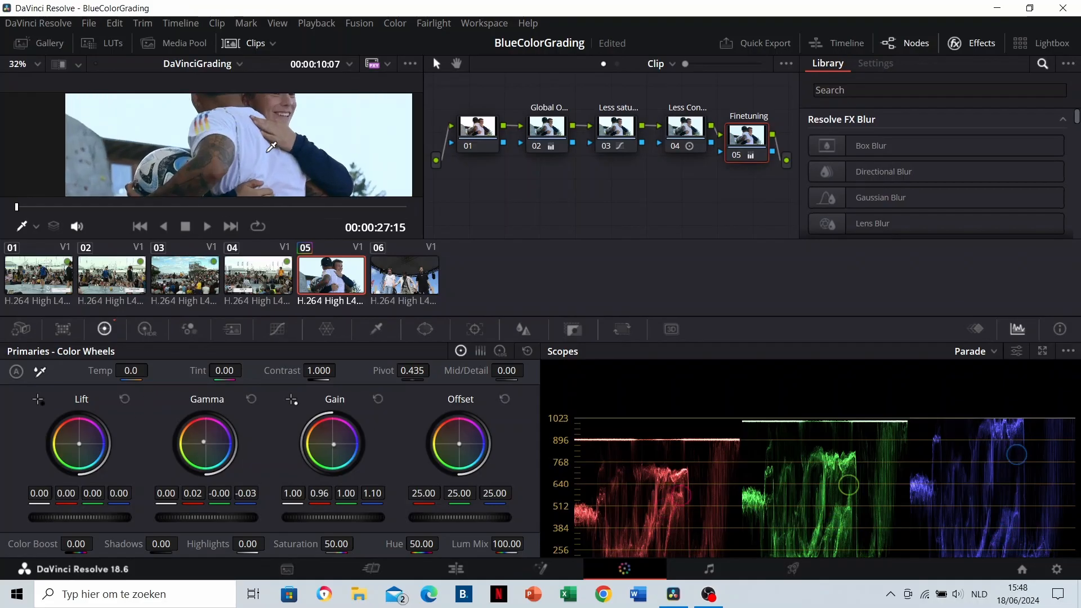
Step: Try warming the Finetuning node's Lift to about 0.01 red and -0.03 blue, and reset the Lift
mouse_move(78, 444)
mouse_down()
mouse_move(86, 453)
mouse_move(78, 443)
mouse_up()
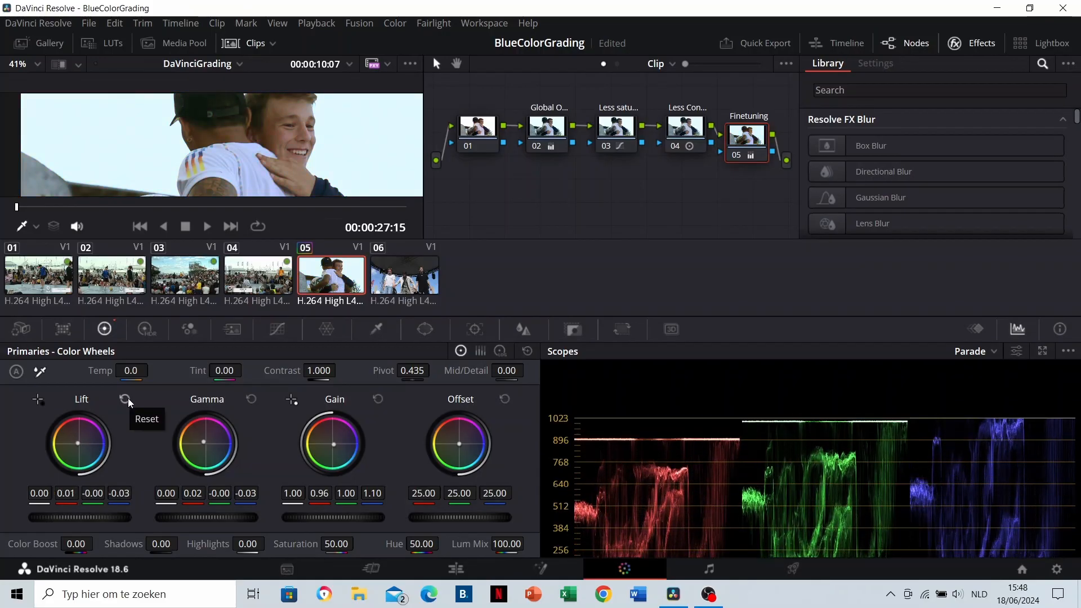
click(127, 398)
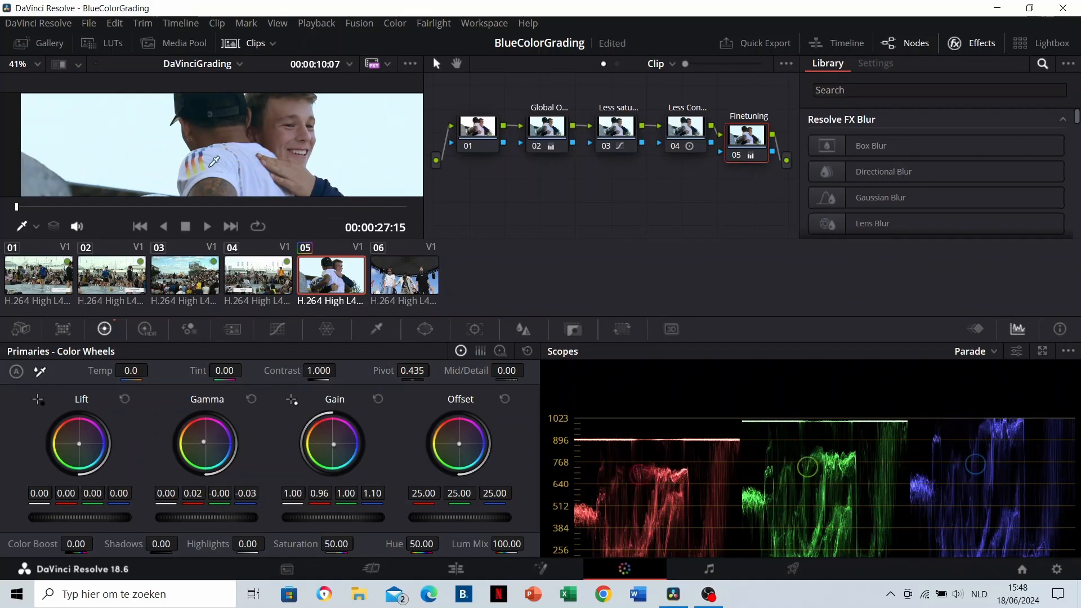
Step: Reduce the Finetuning node's Gamma shift to about 0.01 red and -0.01 blue, checking clip 05 full screen
scroll(251, 137, down, 2)
scroll(251, 136, up, 1)
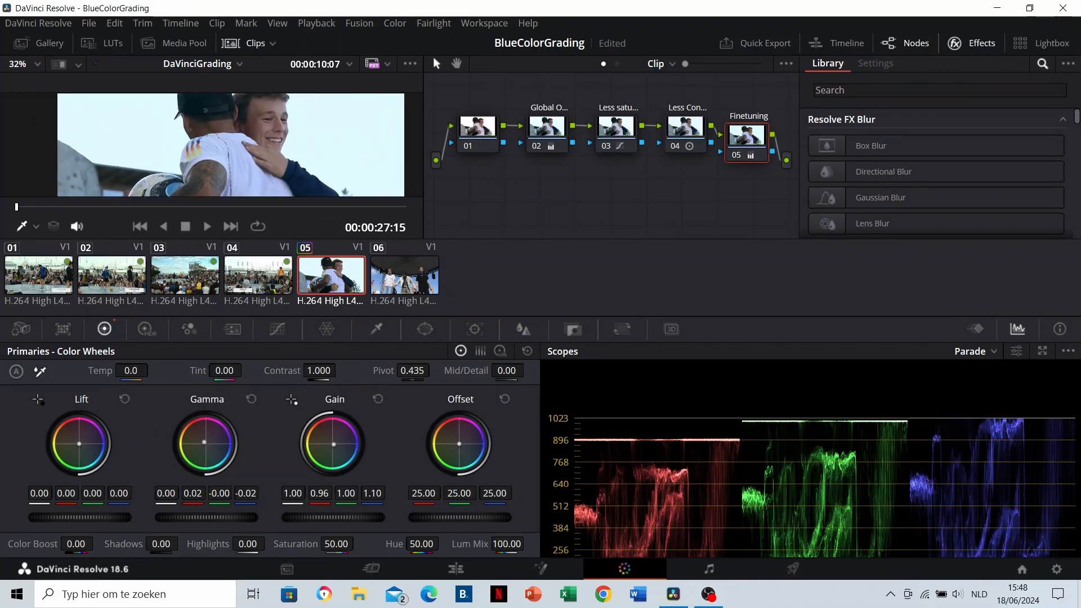
scroll(297, 174, up, 1)
key(ctrl+f)
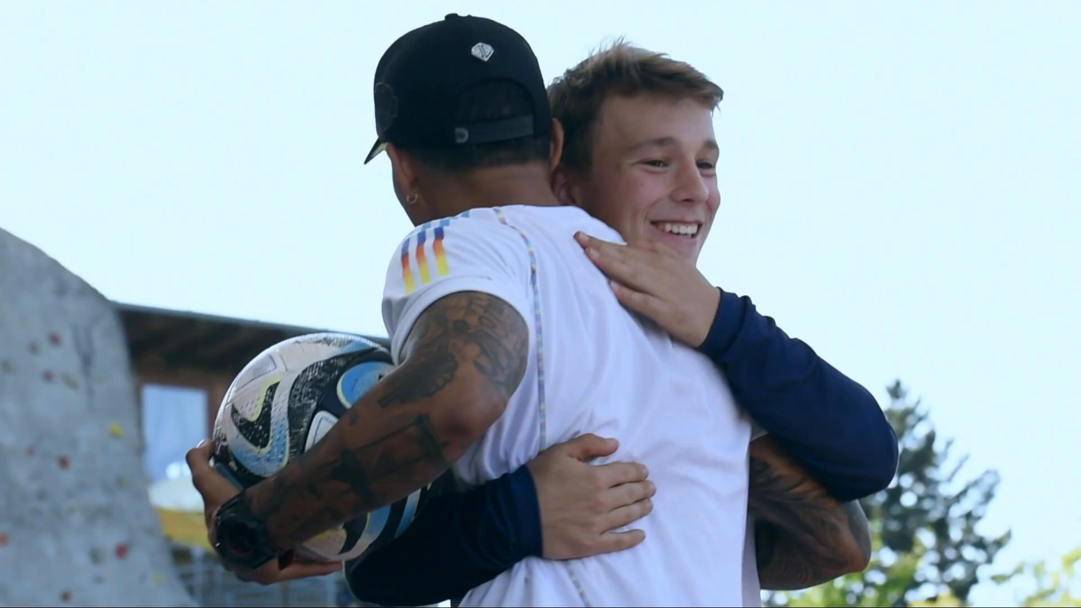
key(Escape)
scroll(287, 148, down, 3)
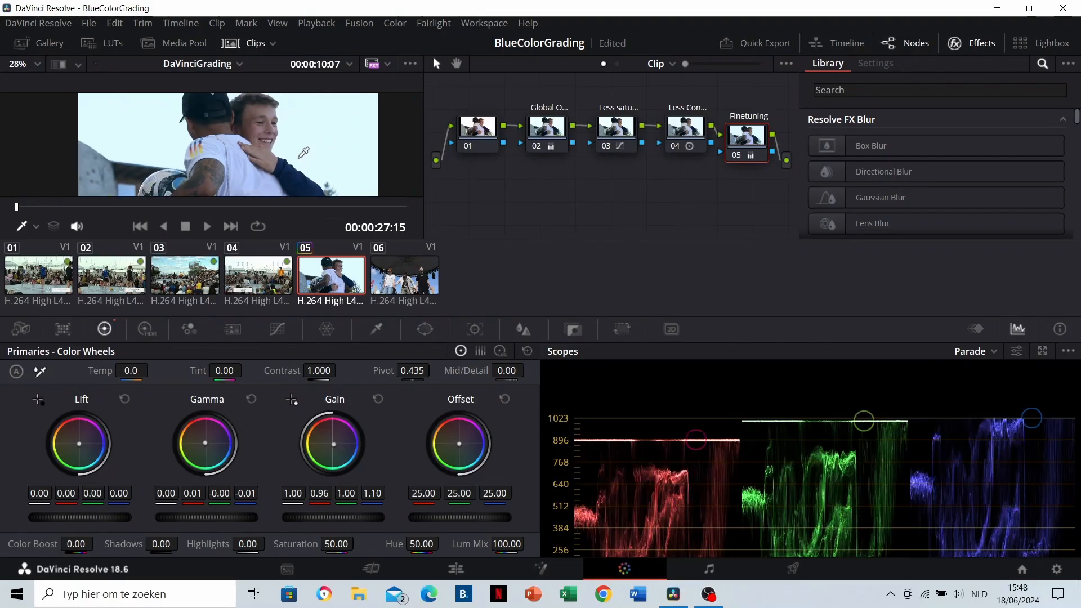
scroll(287, 148, up, 2)
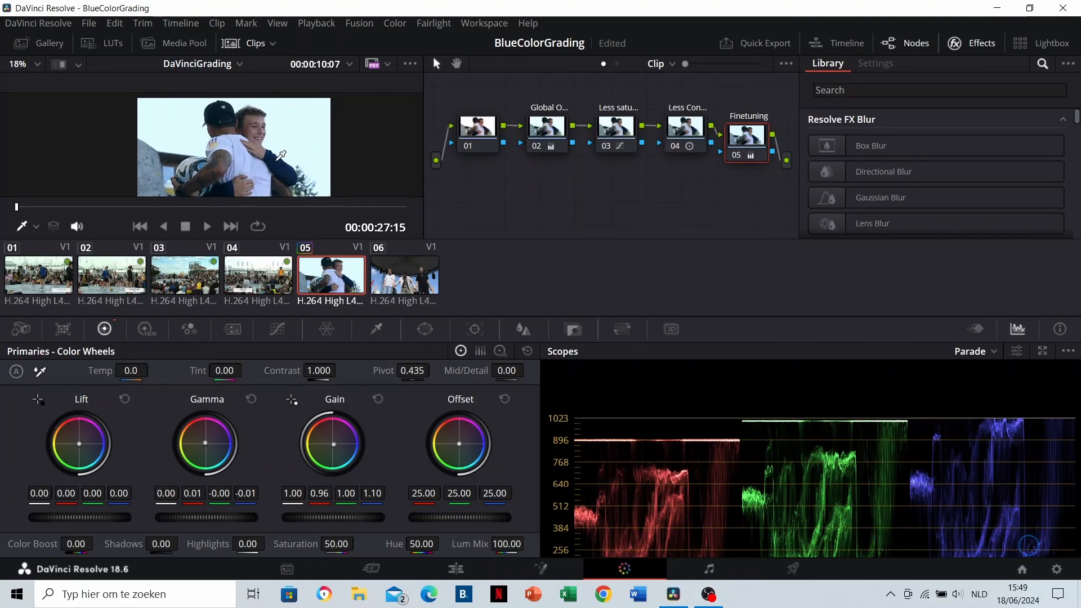
Step: On clip 06, add a serial node labelled "Blue overlay" and shift its Offset to about 18.58 red, 25.74 green and 33.23 blue
click(401, 285)
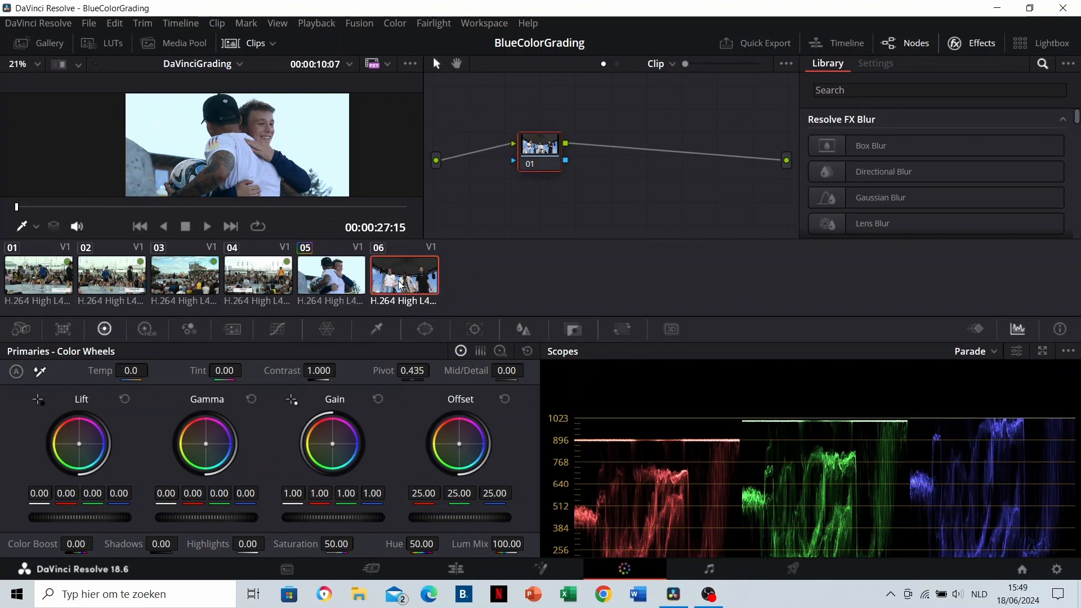
scroll(277, 134, up, 2)
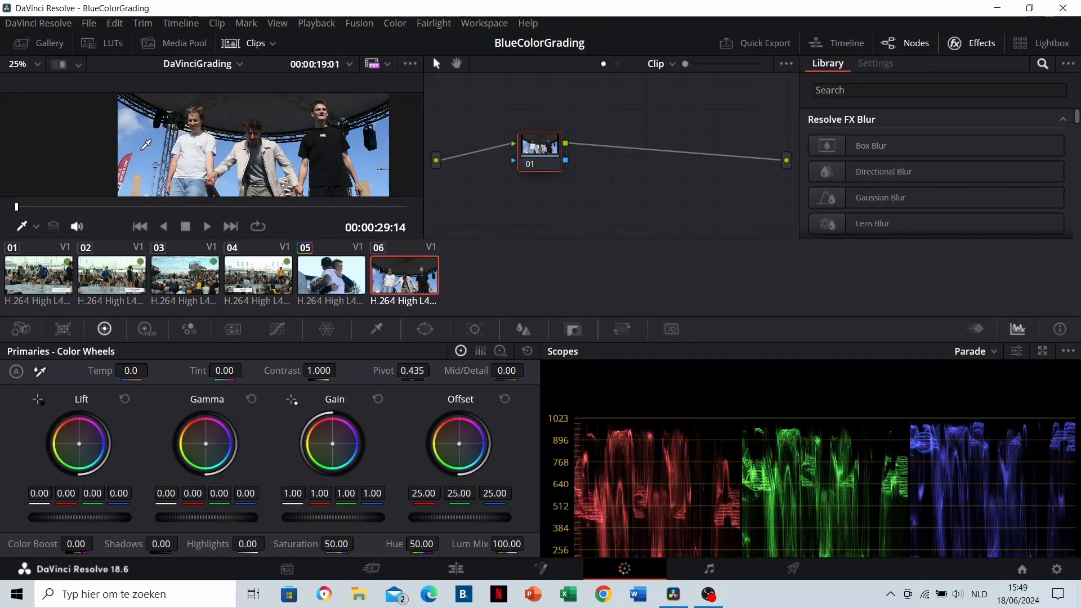
key(alt+s)
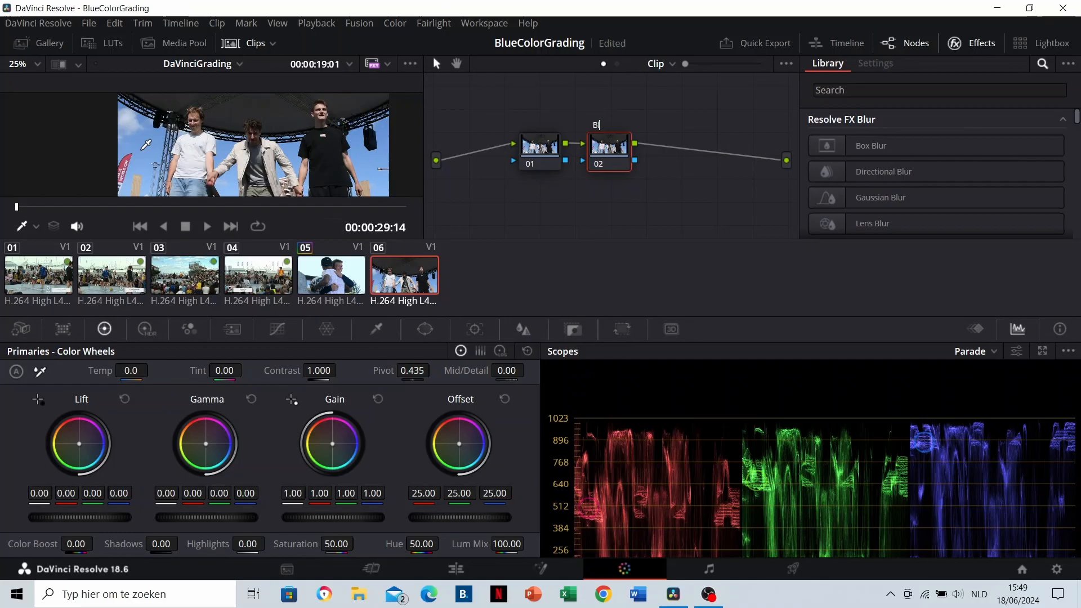
text(lay)
key(Return)
drag(460, 444, 463, 446)
scroll(121, 130, up, 1)
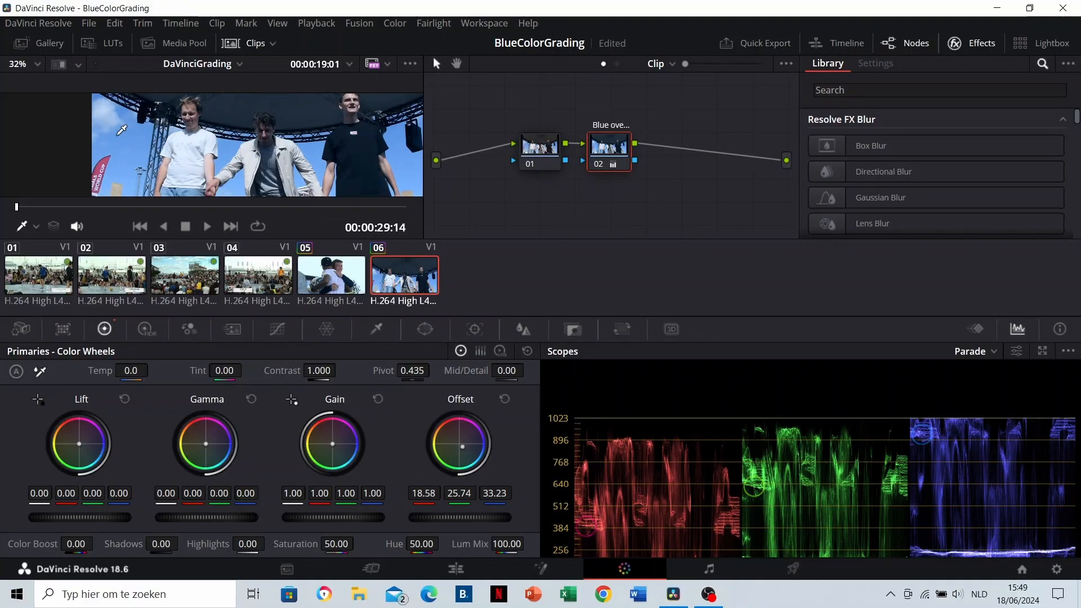
Step: Examine the sky colour in reference clip 03 and return to clip 06
click(199, 278)
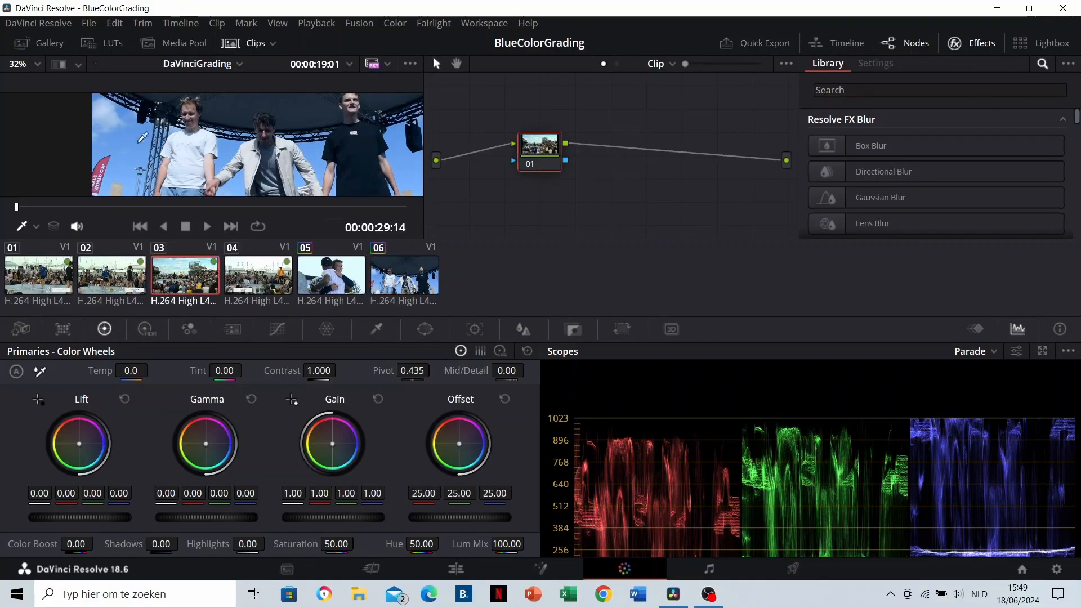
scroll(233, 150, up, 1)
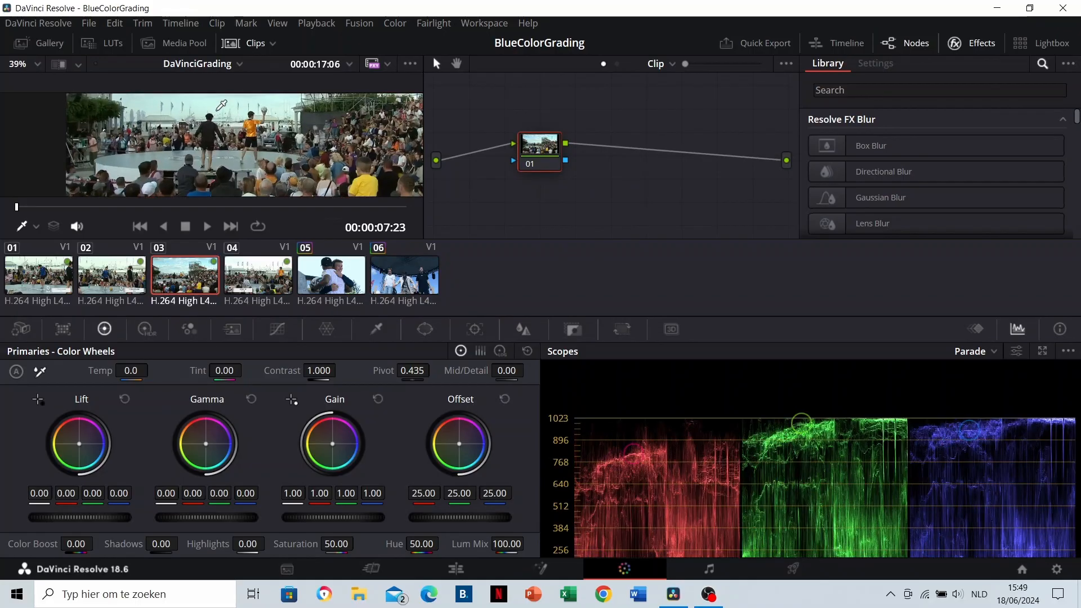
scroll(225, 135, up, 3)
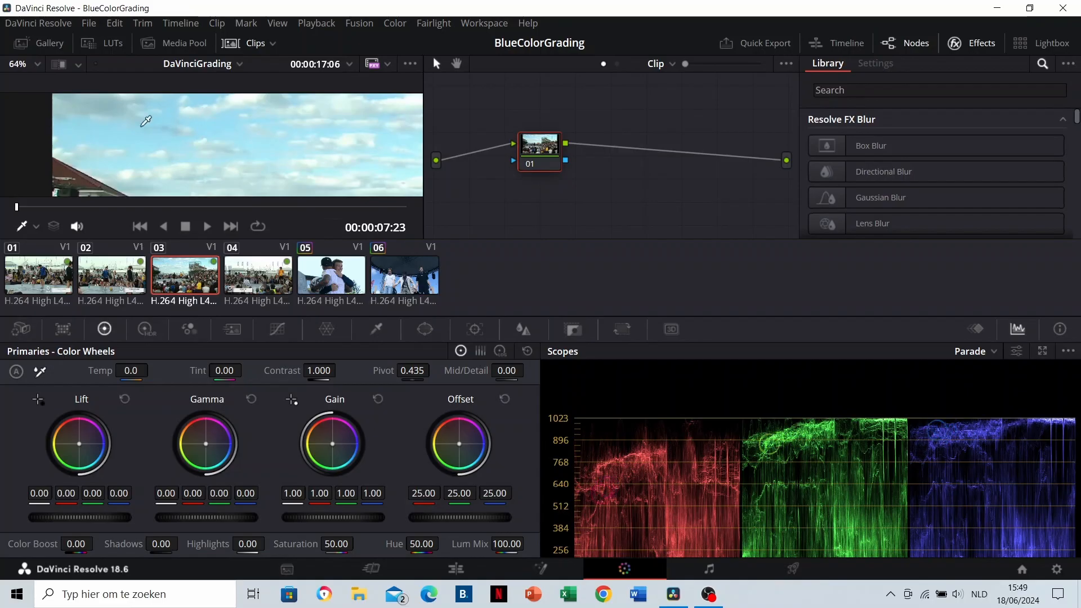
scroll(166, 130, down, 4)
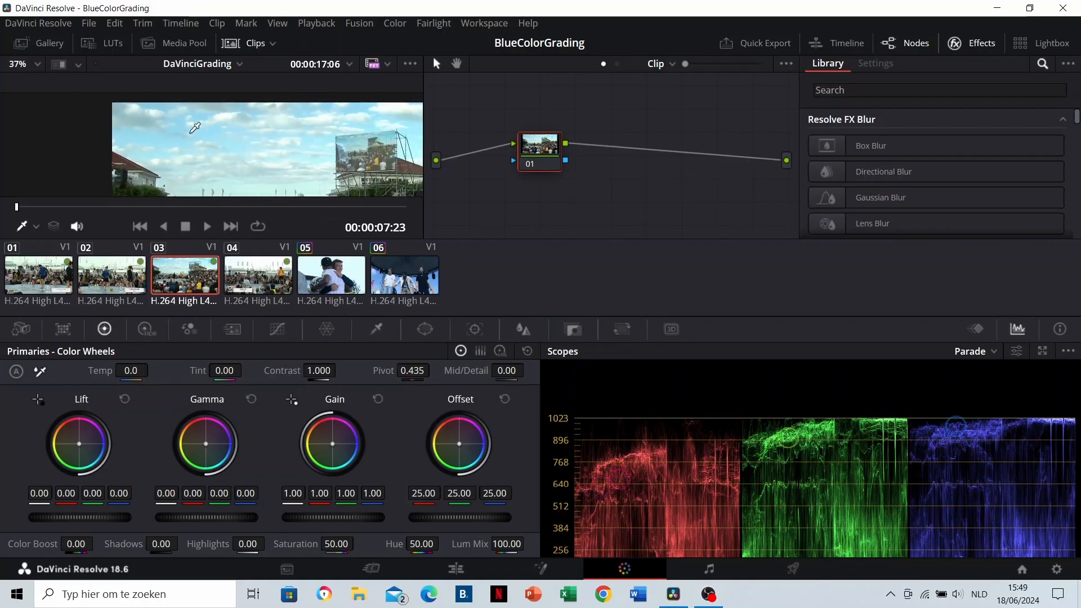
click(411, 278)
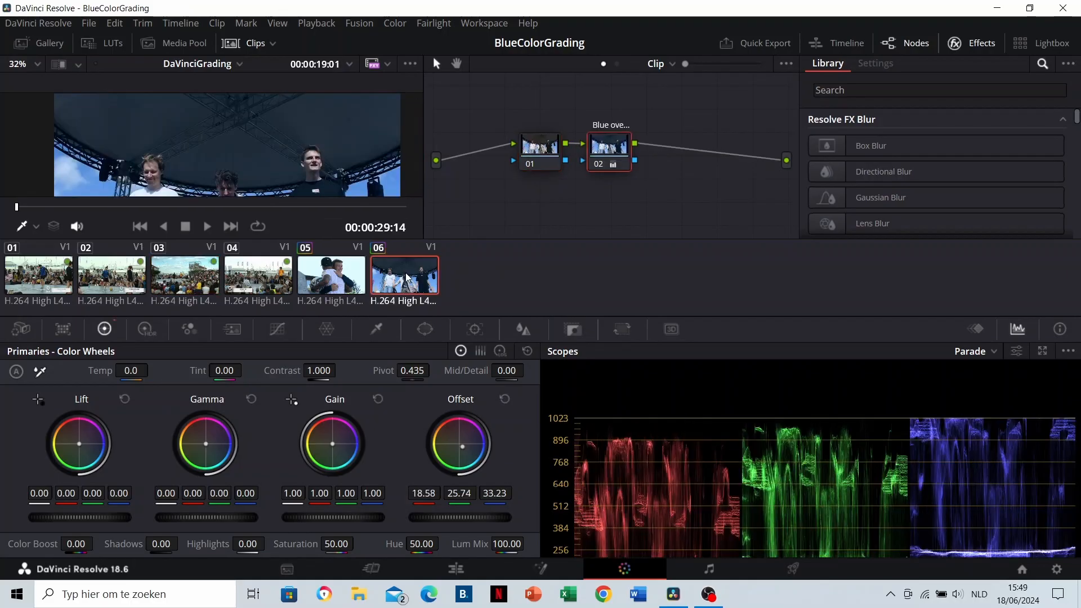
Step: On a new serial node after Blue overlay, sample the sky for the Hue Vs Hue curve and raise its hue rotation to about 26.40
click(277, 330)
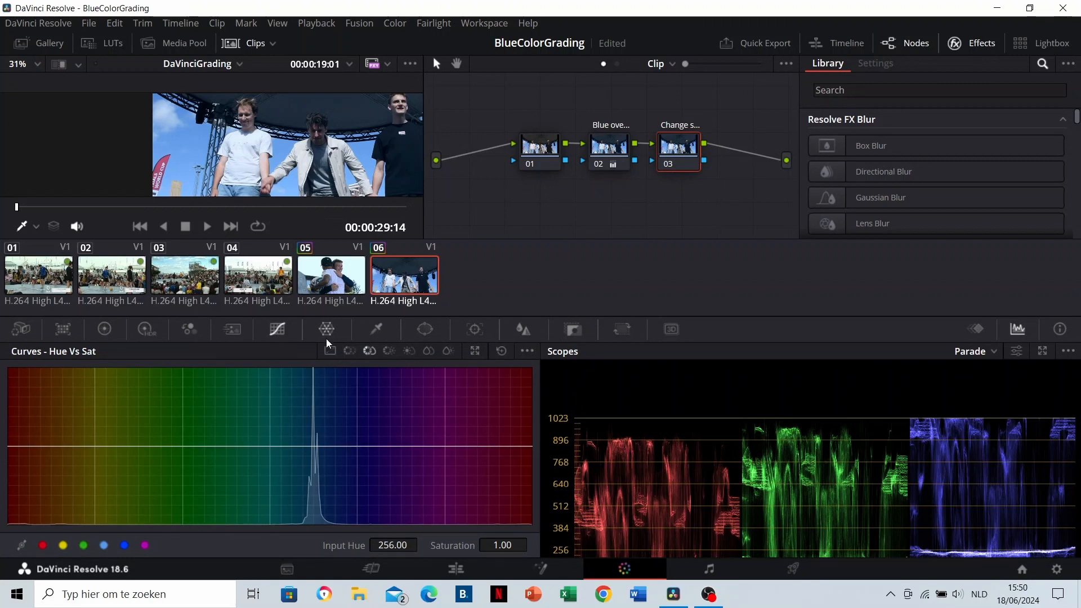
click(350, 351)
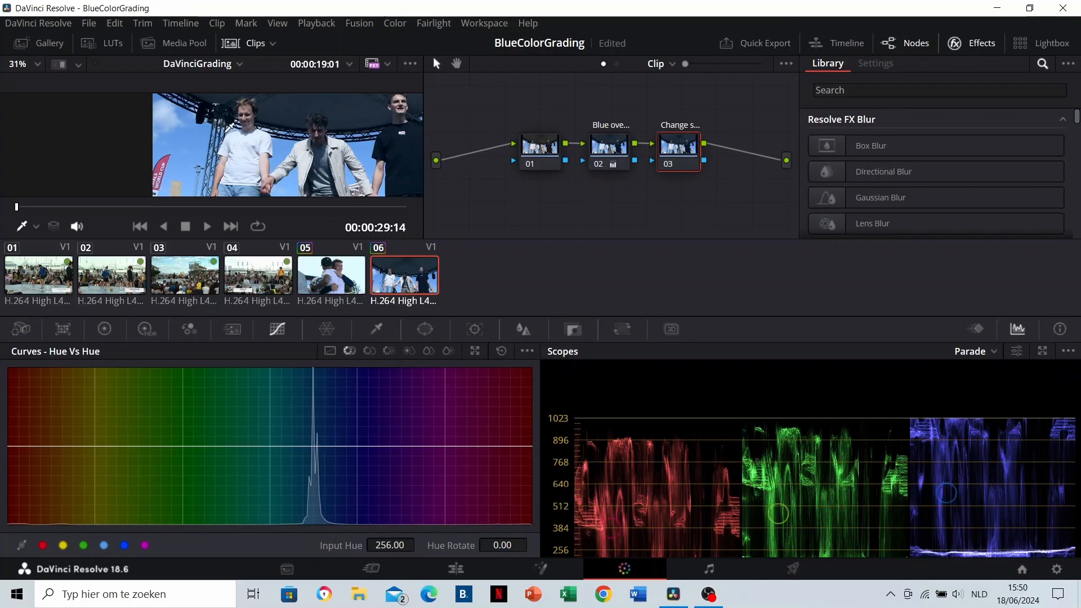
scroll(188, 144, up, 1)
click(190, 143)
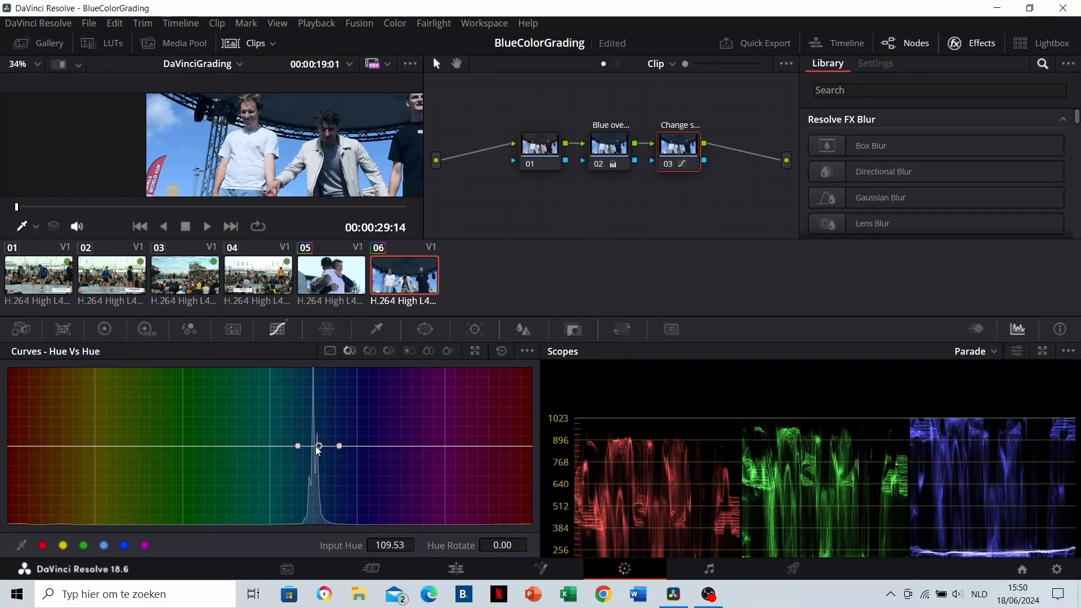
mouse_move(320, 445)
mouse_down()
mouse_move(320, 427)
mouse_move(322, 525)
mouse_move(328, 459)
mouse_move(318, 438)
mouse_up()
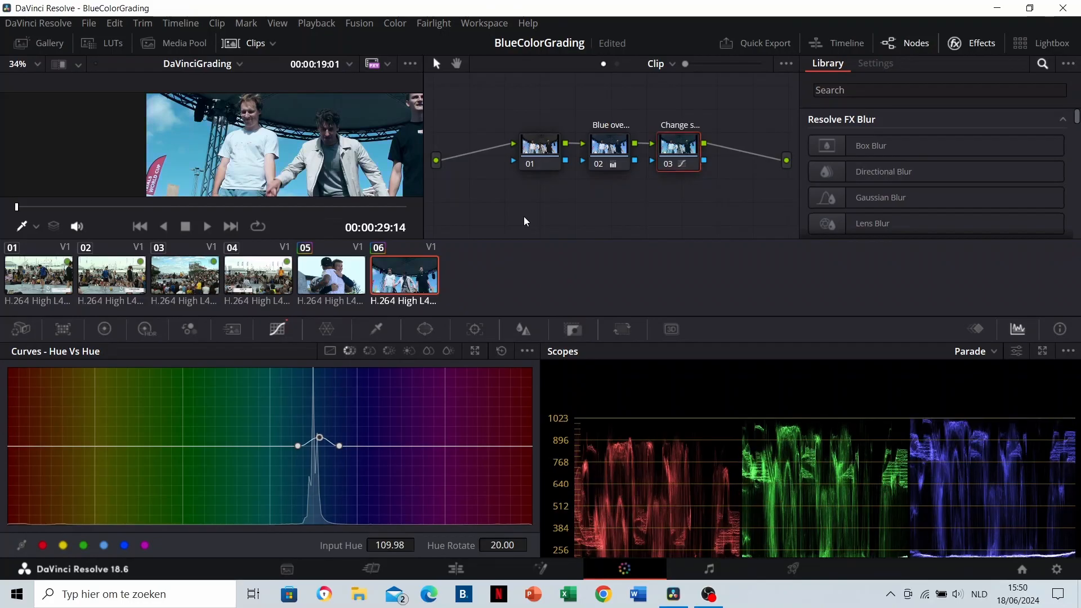
drag(321, 437, 320, 435)
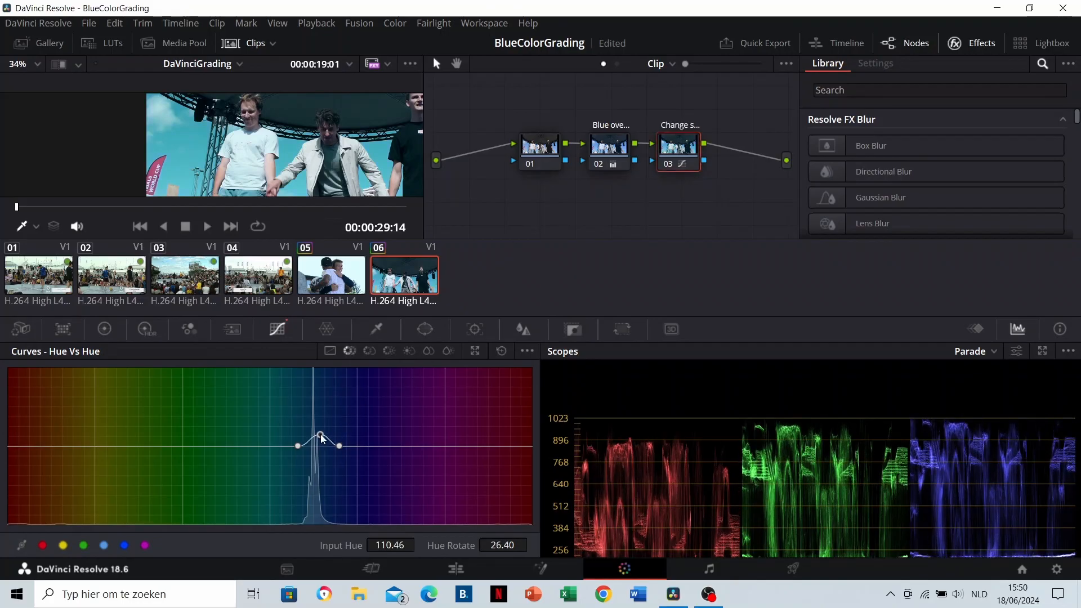
Step: Raise the sky's Lum Gain to about 1.10 on clip 06's Hue Vs Lum curve, comparing the sky with reference clip 03
click(193, 283)
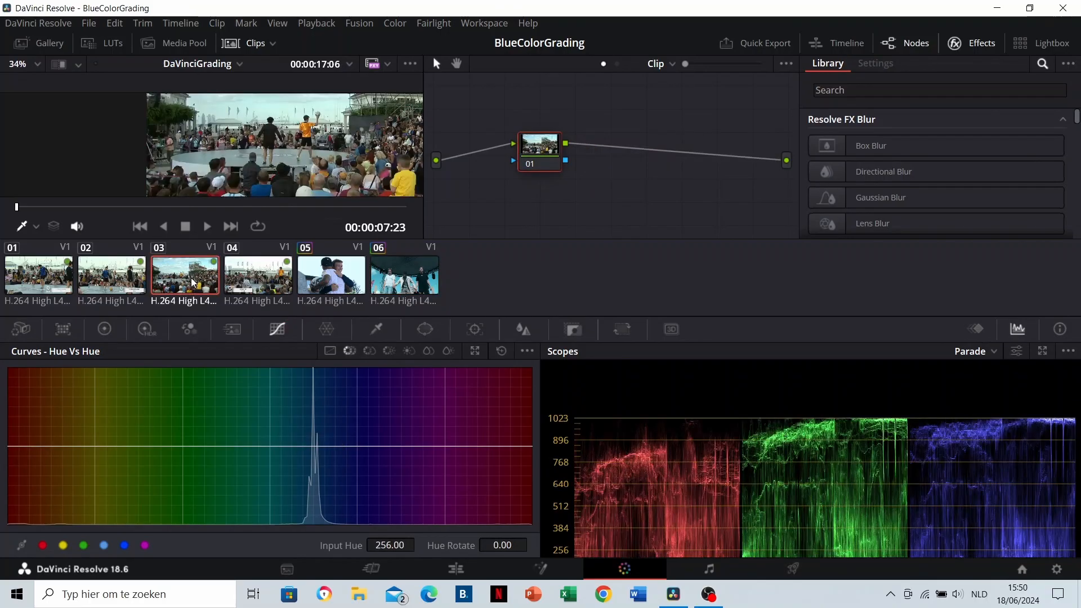
scroll(290, 99, up, 5)
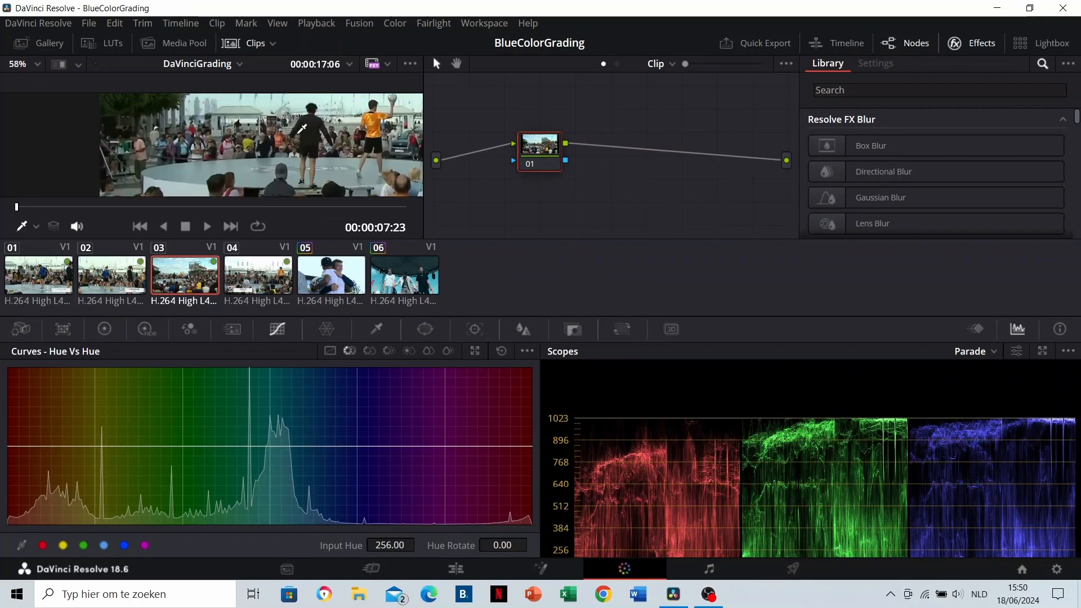
click(383, 289)
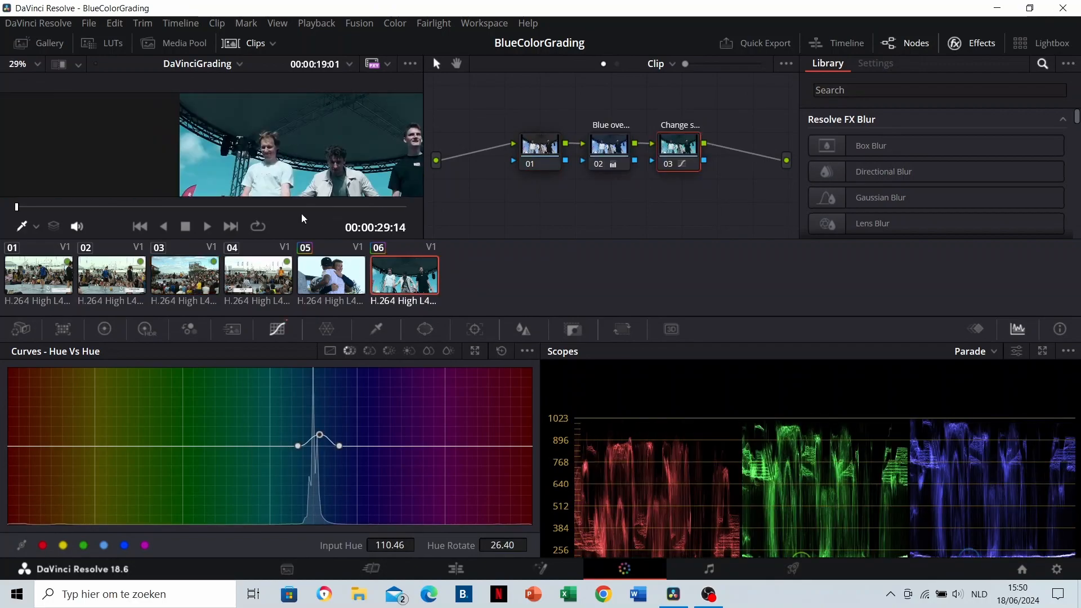
click(369, 352)
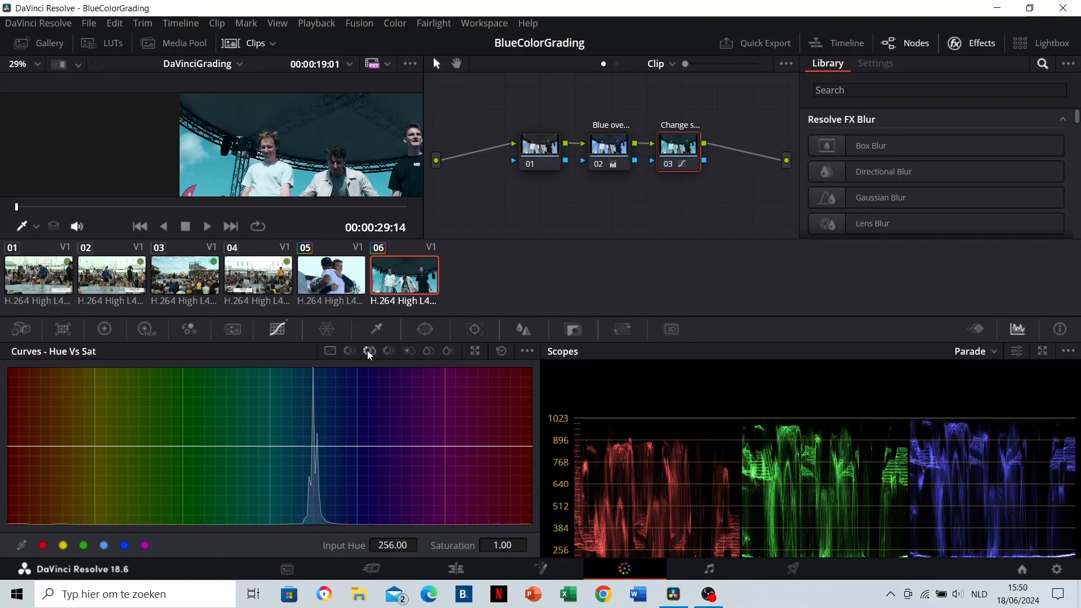
click(389, 351)
scroll(259, 141, up, 2)
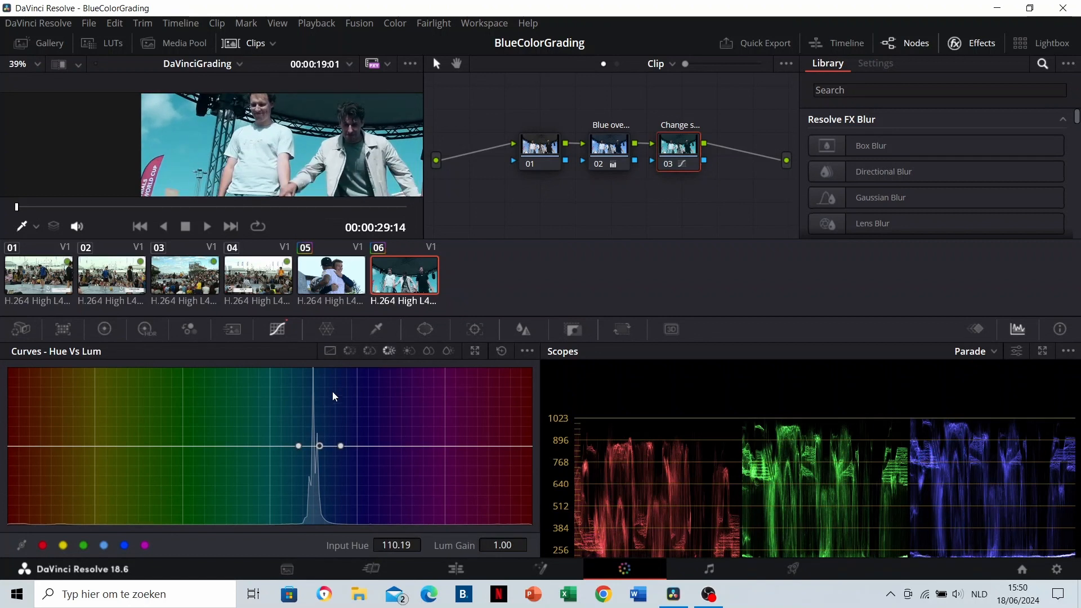
drag(321, 449, 325, 443)
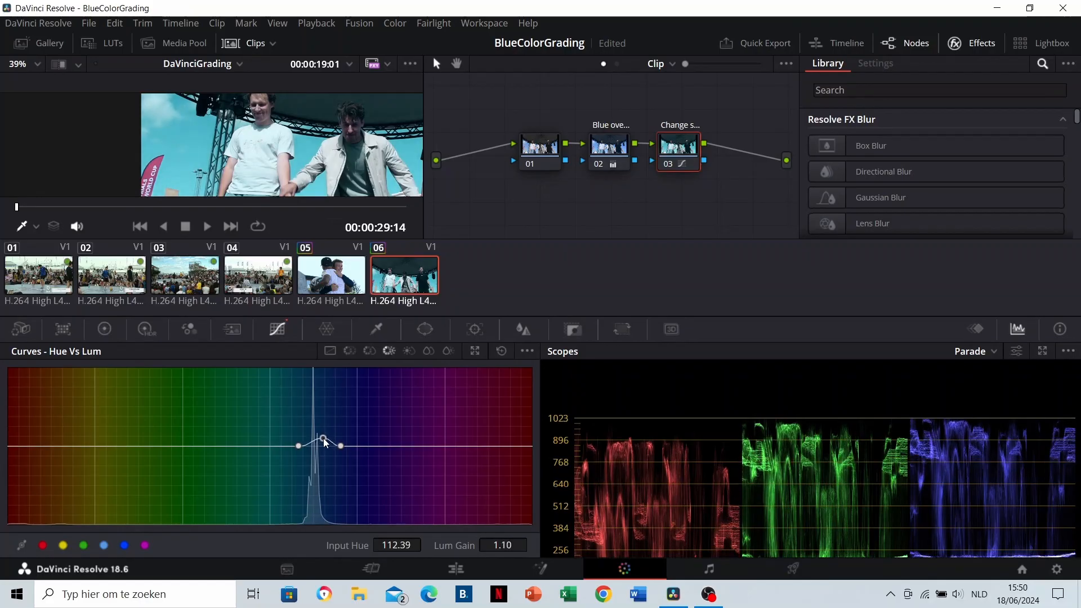
scroll(308, 162, down, 3)
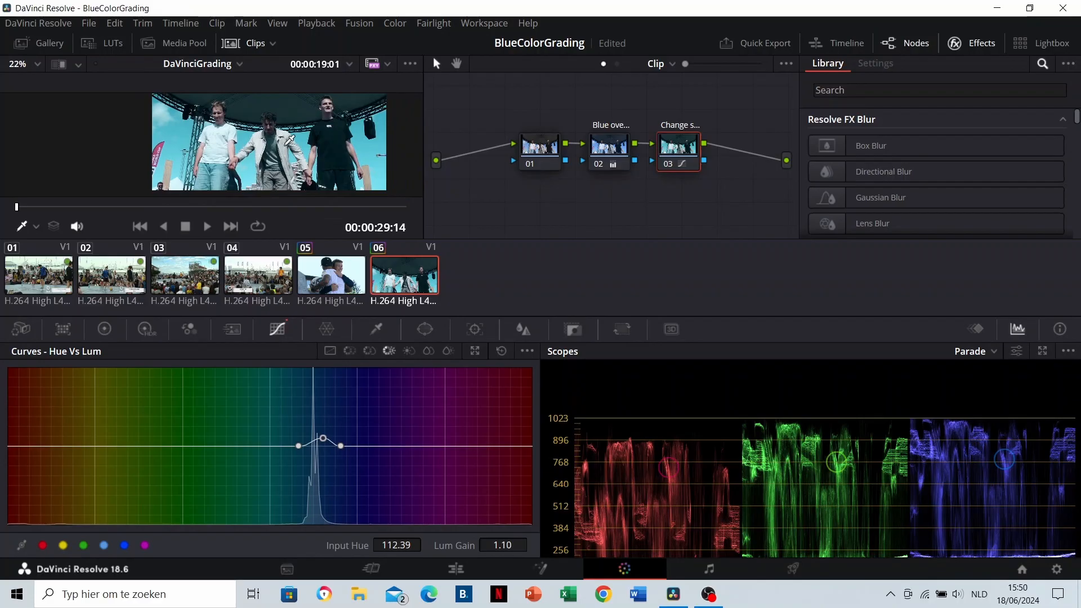
click(182, 281)
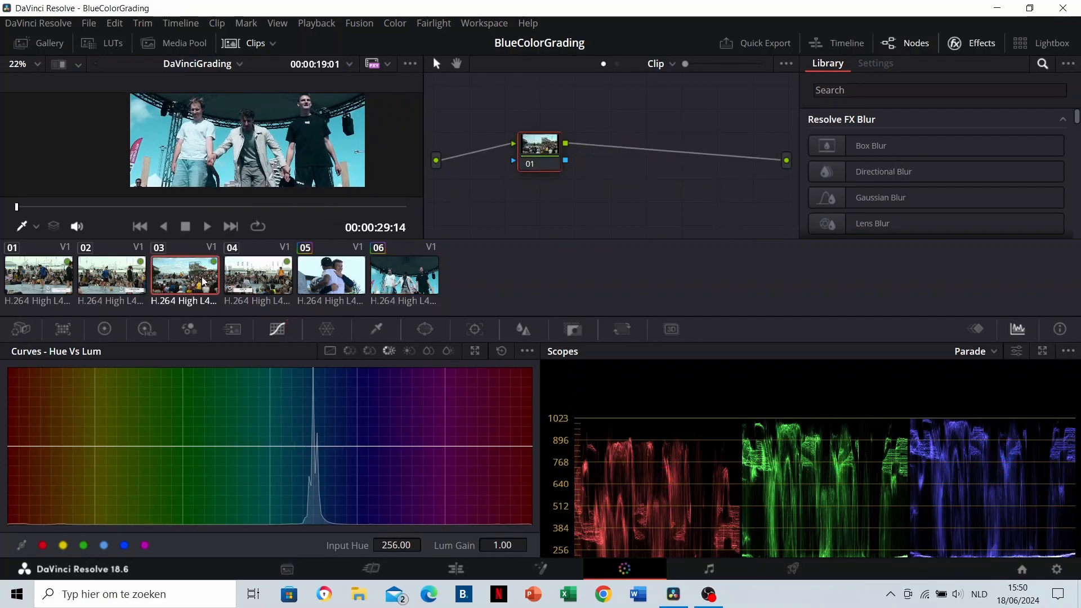
click(404, 276)
scroll(288, 145, down, 1)
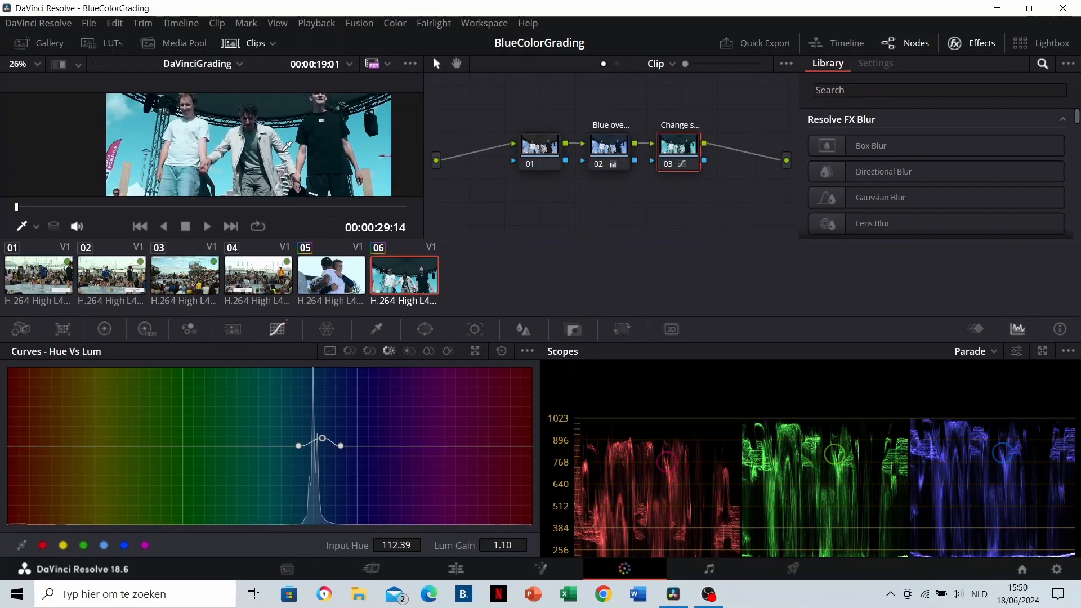
Step: Make room in clip 06's node graph and add a serial node labelled "Finetune" after the sky node
drag(694, 202, 537, 152)
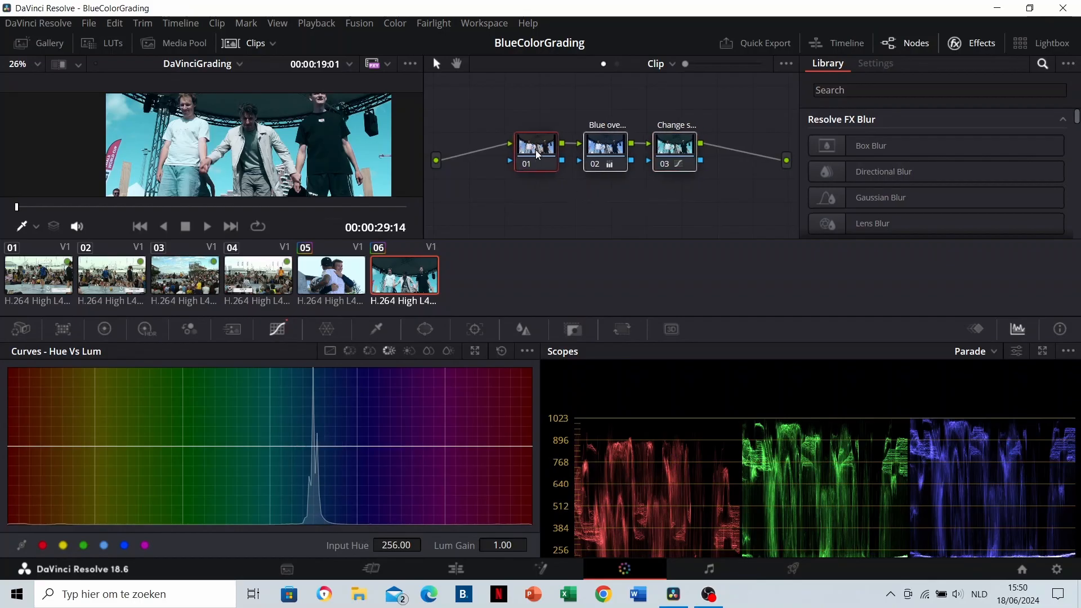
drag(536, 152, 508, 157)
click(642, 157)
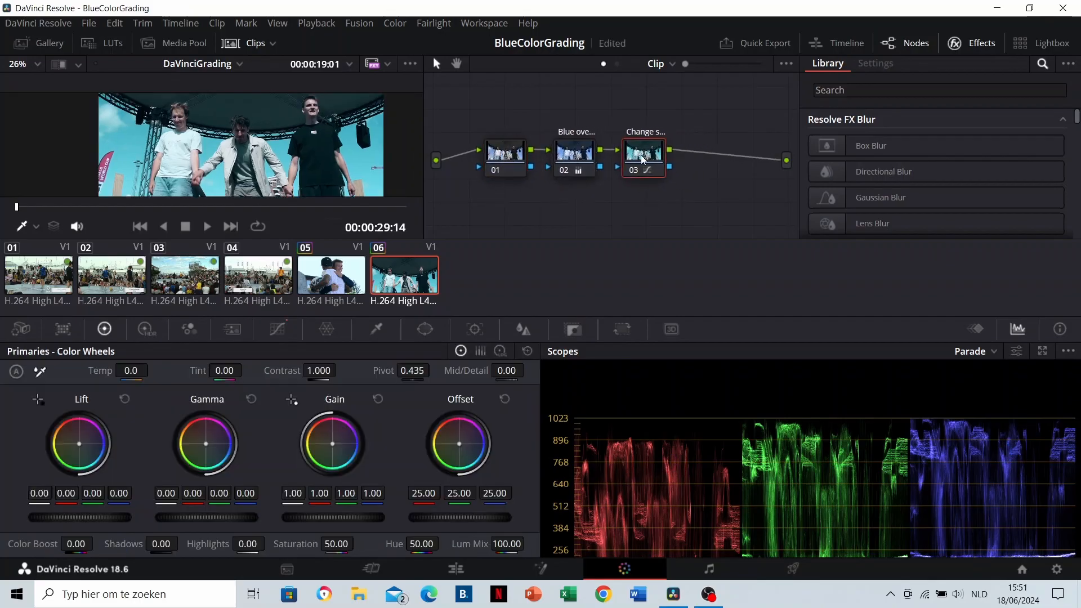
key(alt+s)
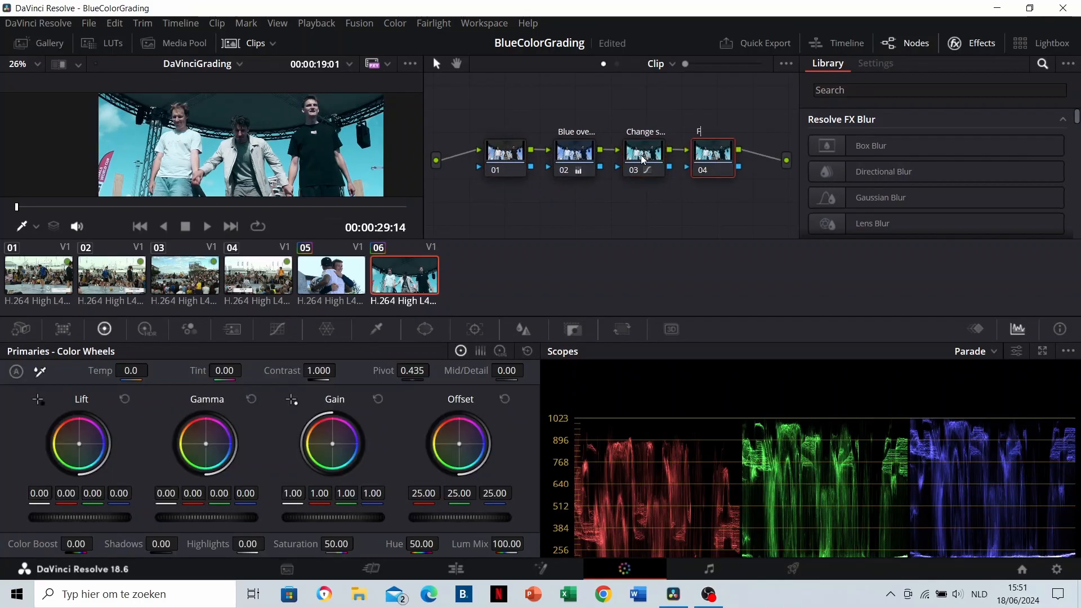
Step: Warm the Finetune node's Gamma to about 0.03 red, -0.01 green, -0.03 blue and Lift to 0.04, -0.01, -0.04, checking against clip 03
scroll(291, 171, up, 1)
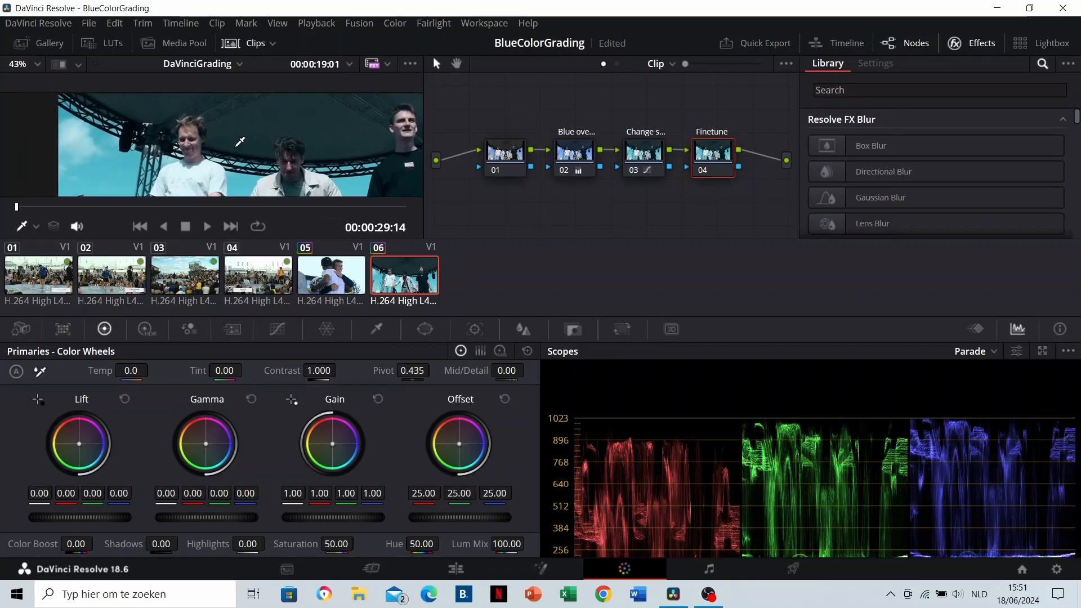
scroll(238, 149, up, 1)
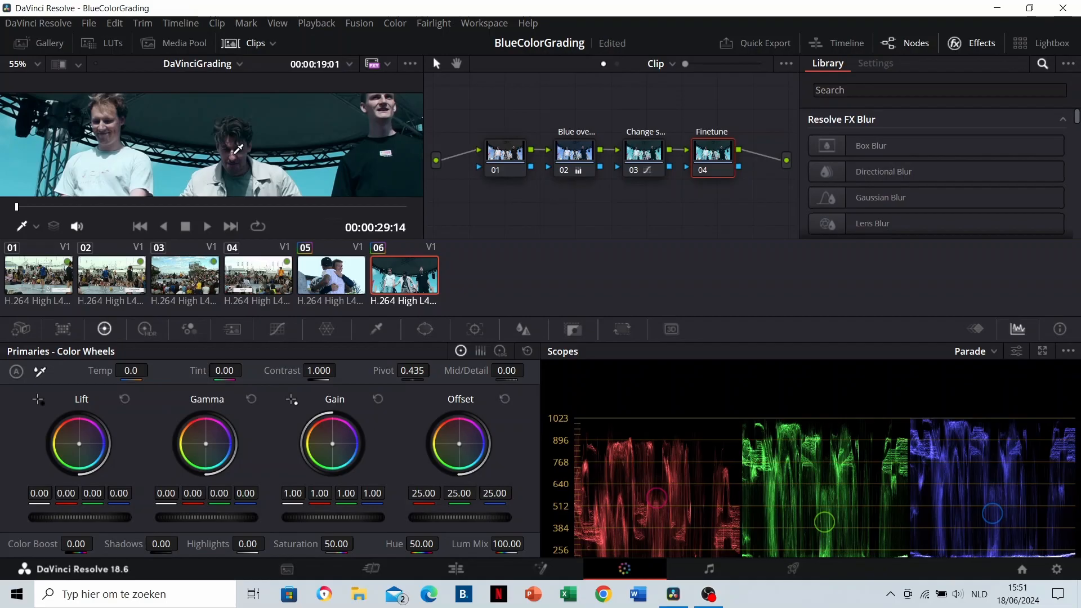
scroll(315, 148, up, 1)
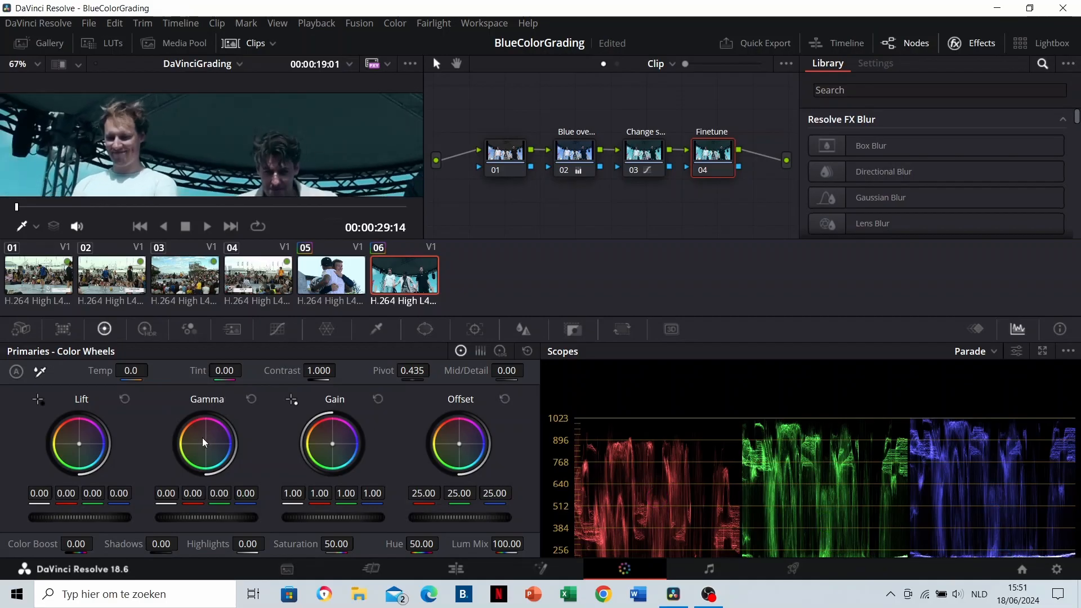
drag(206, 445, 203, 441)
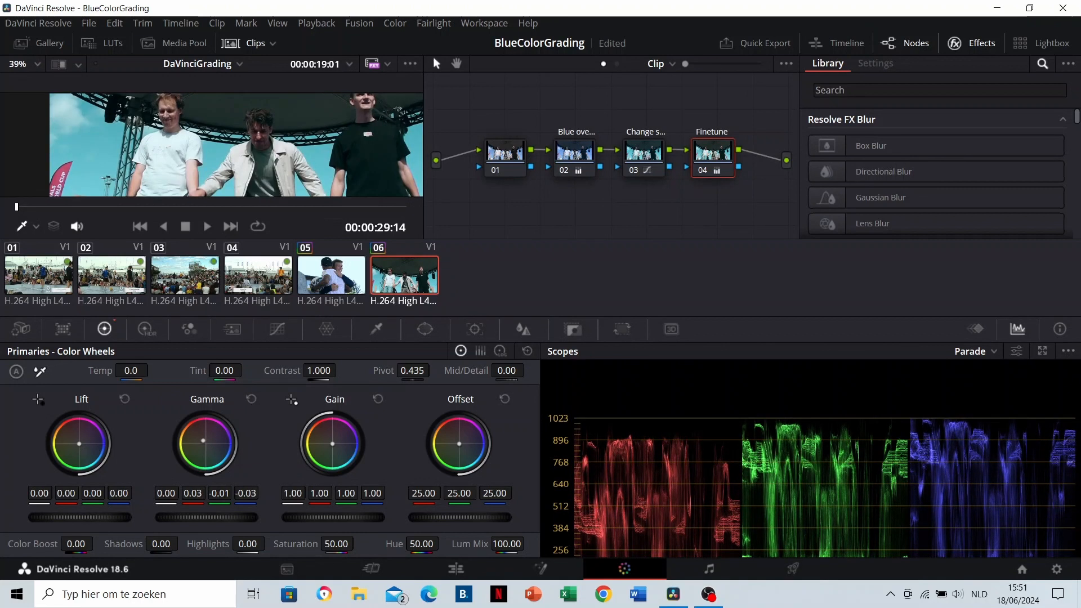
drag(80, 445, 76, 440)
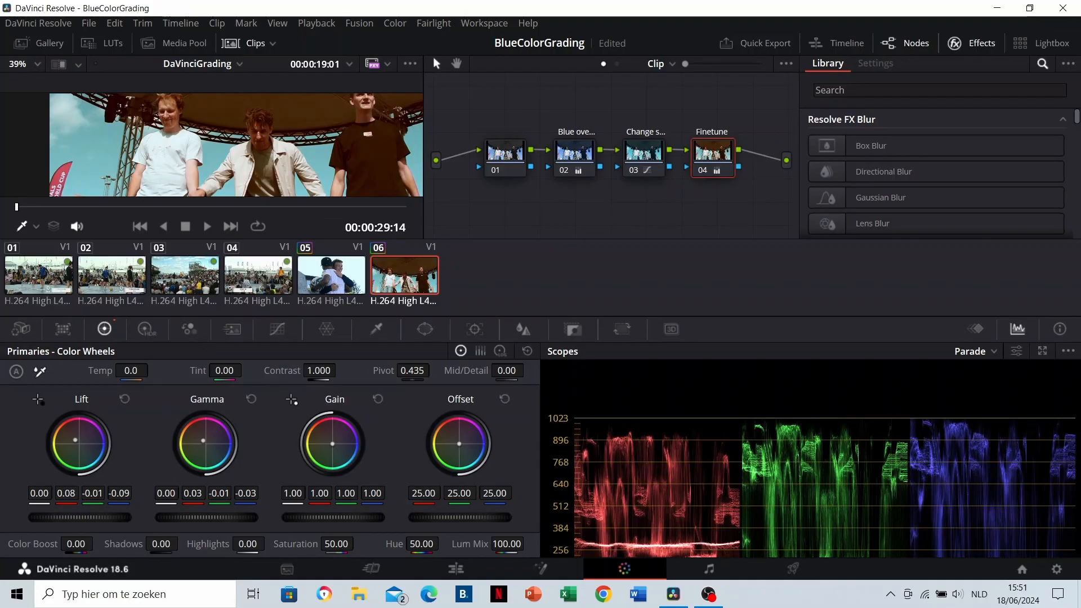
drag(76, 441, 77, 443)
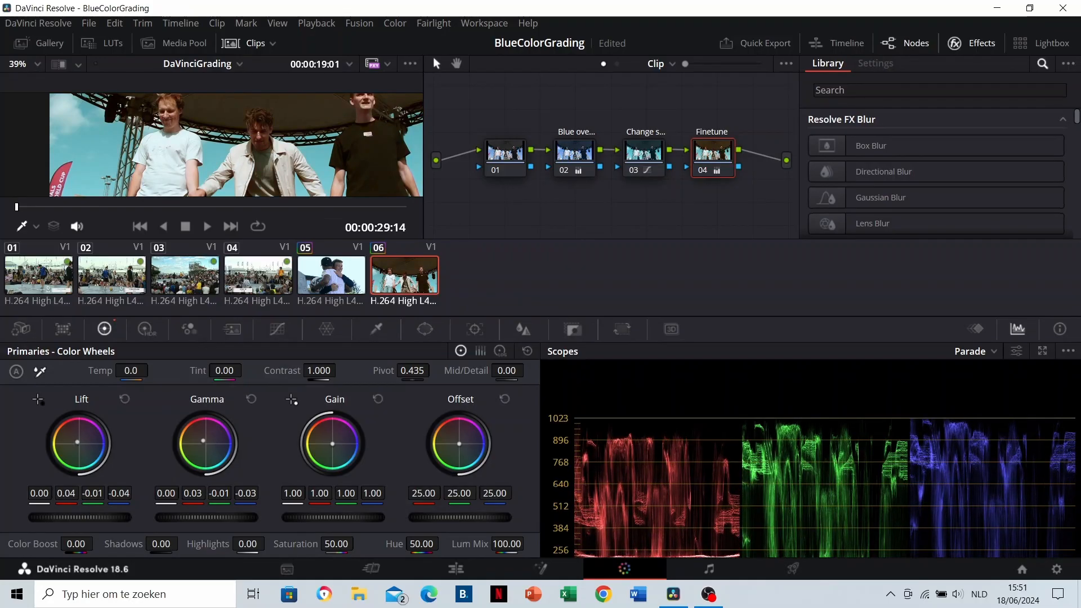
scroll(260, 148, down, 3)
click(186, 288)
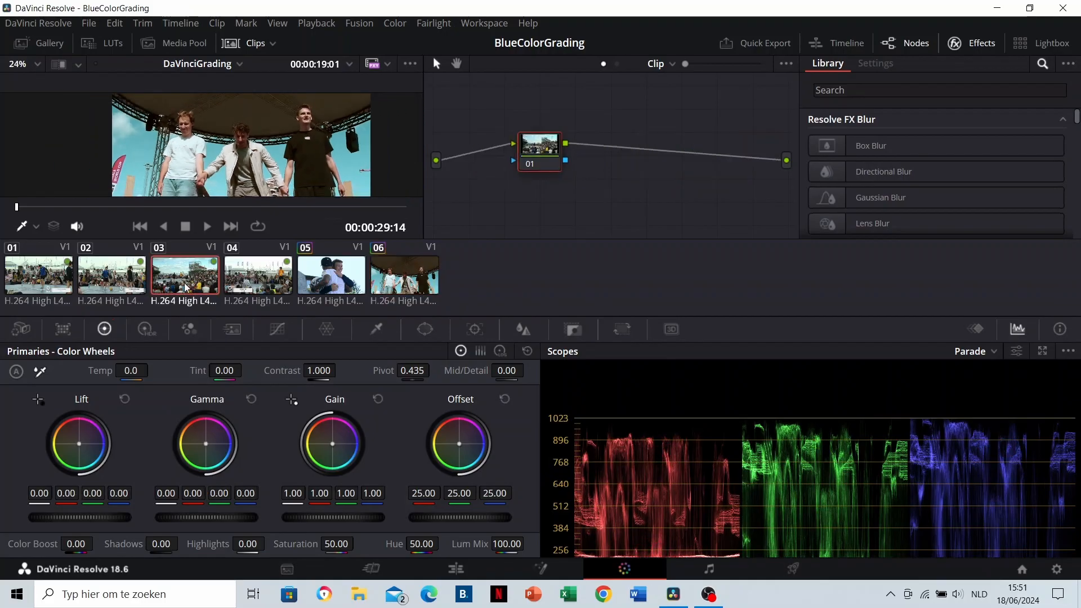
click(413, 285)
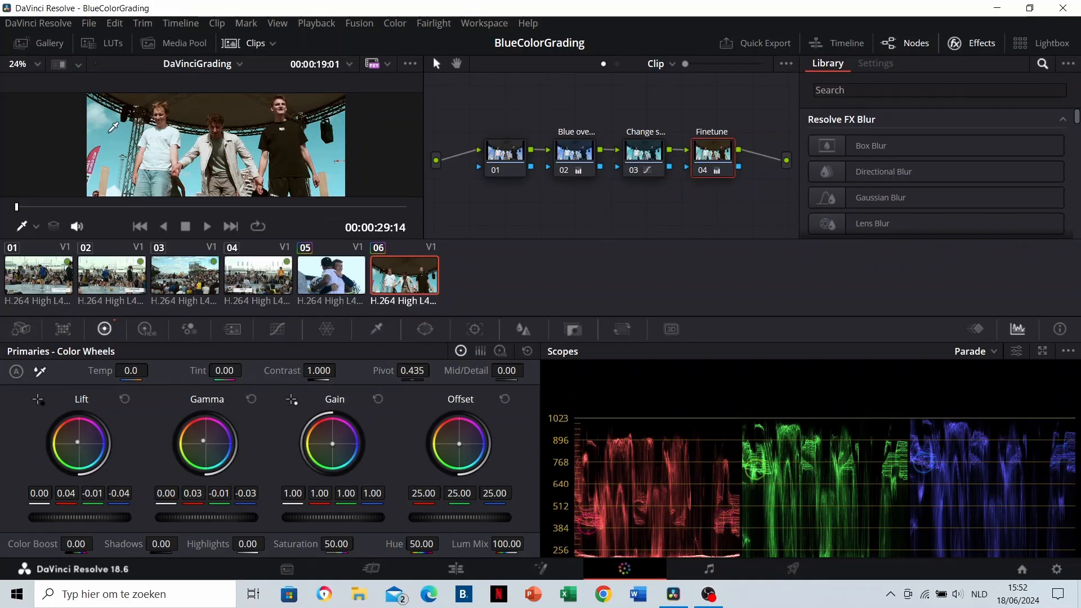
Step: Raise the Finetune node's master Gain to 1.02 and master Gamma to 0.01, comparing clip 06 with reference clip 03
mouse_move(321, 517)
mouse_down()
mouse_move(397, 517)
mouse_move(327, 517)
mouse_up()
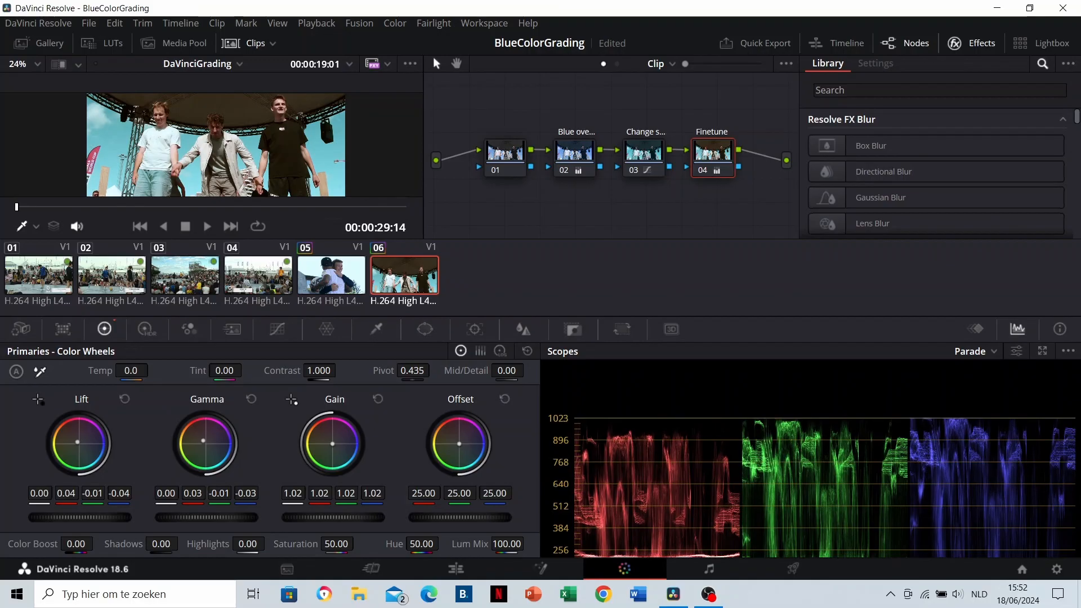
click(175, 276)
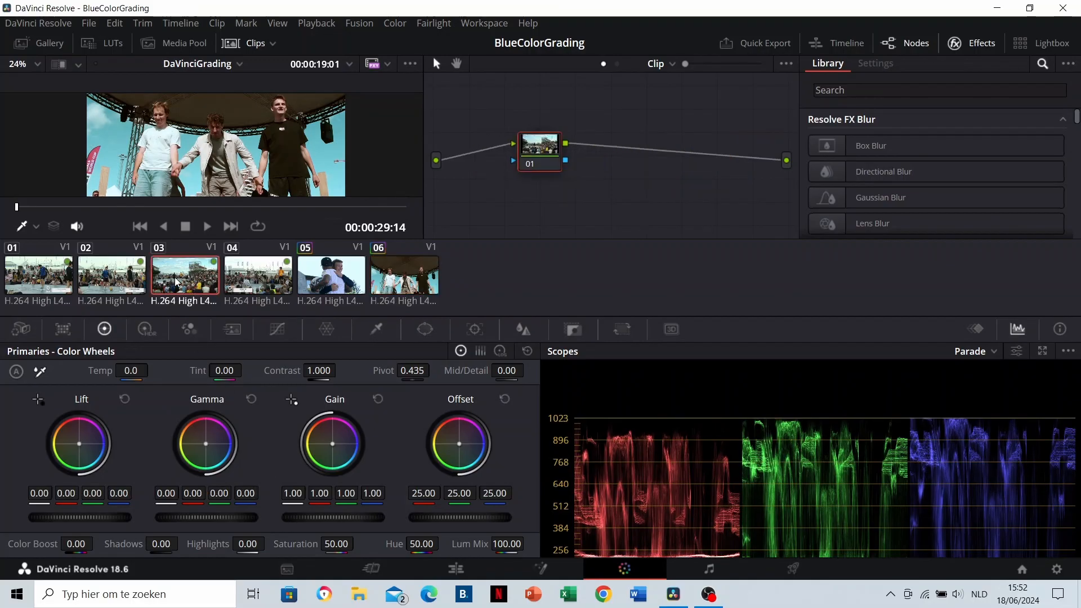
click(400, 289)
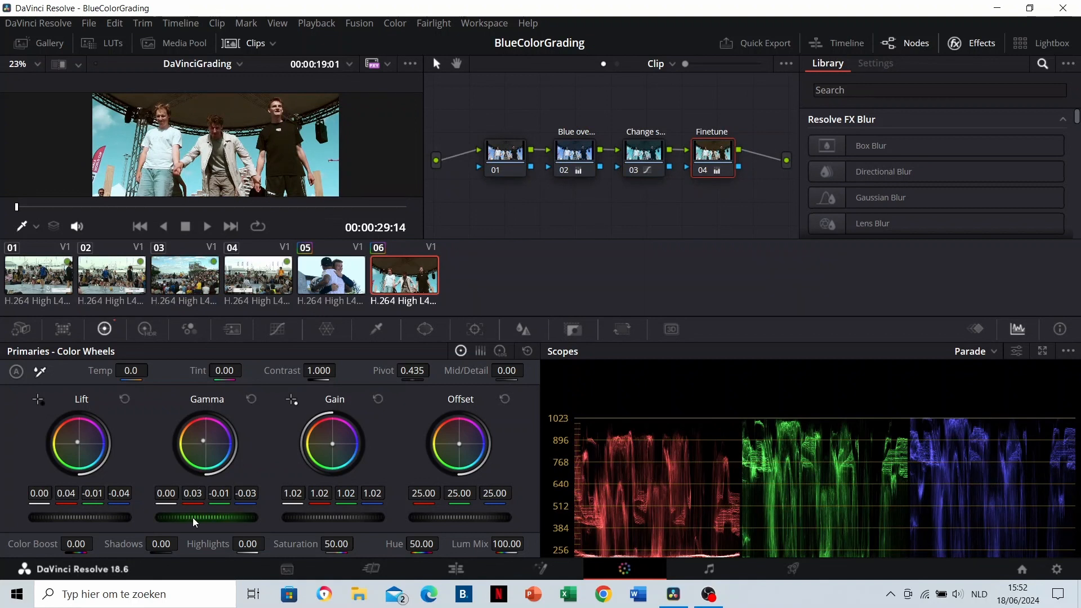
drag(206, 518, 222, 517)
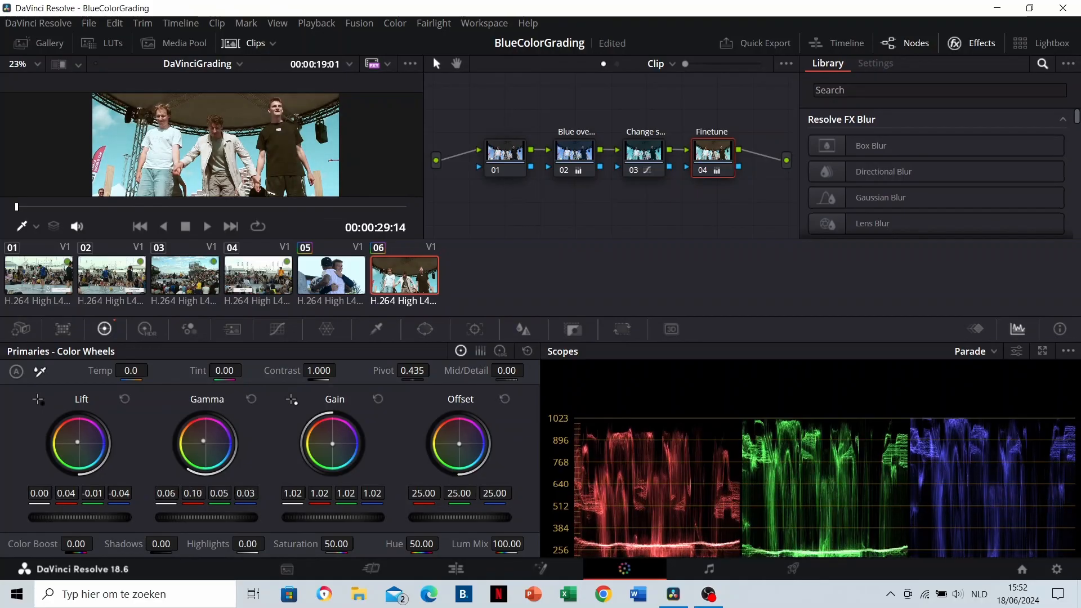
drag(223, 517, 225, 517)
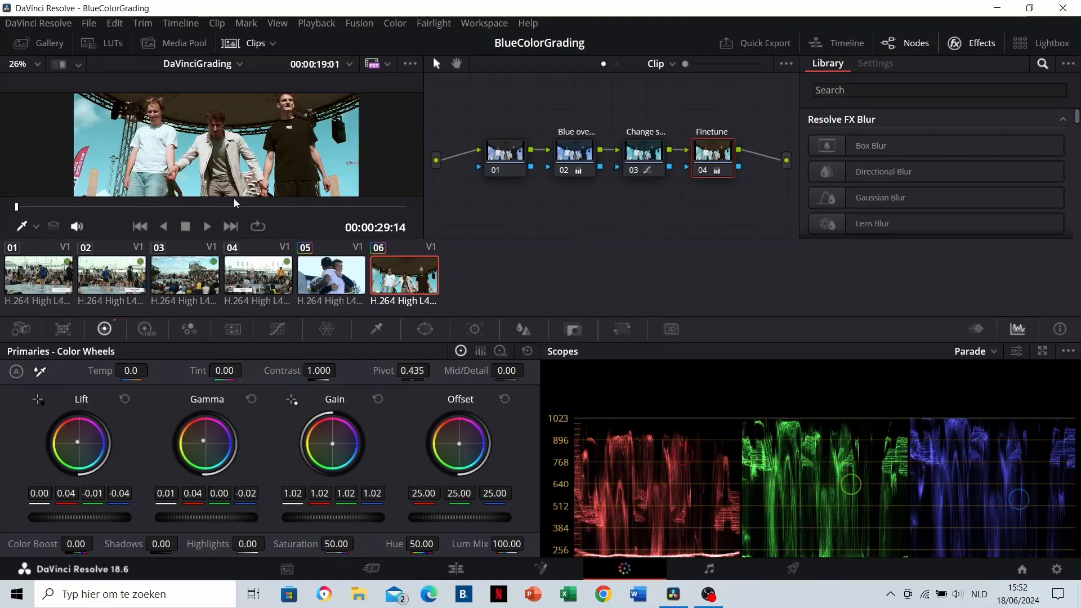
click(170, 282)
click(402, 280)
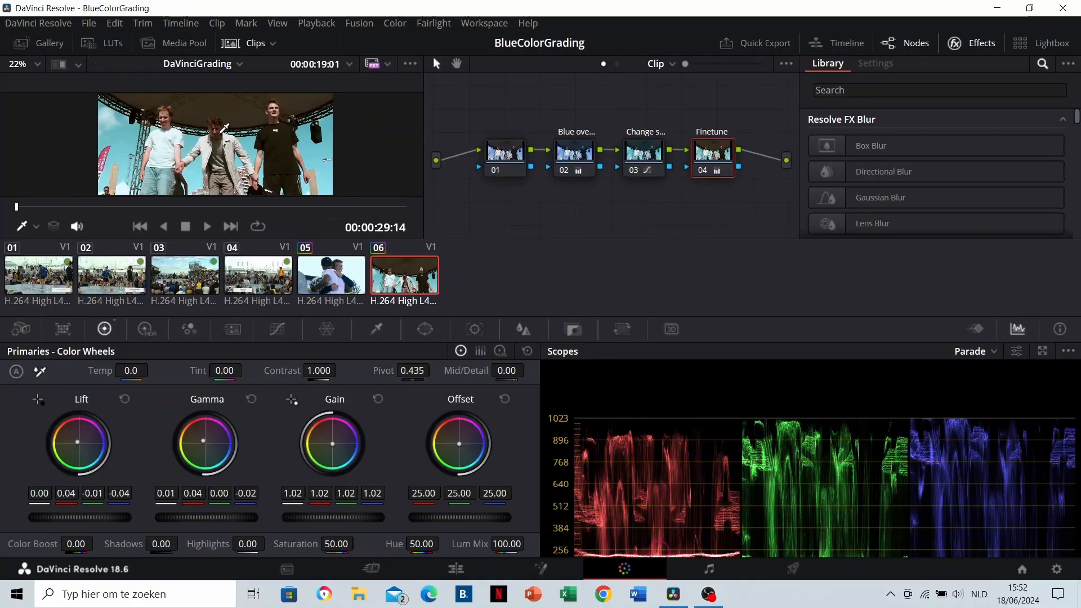
Step: Compare the finished grades of clips 05 and 06 in the viewer
scroll(224, 127, up, 1)
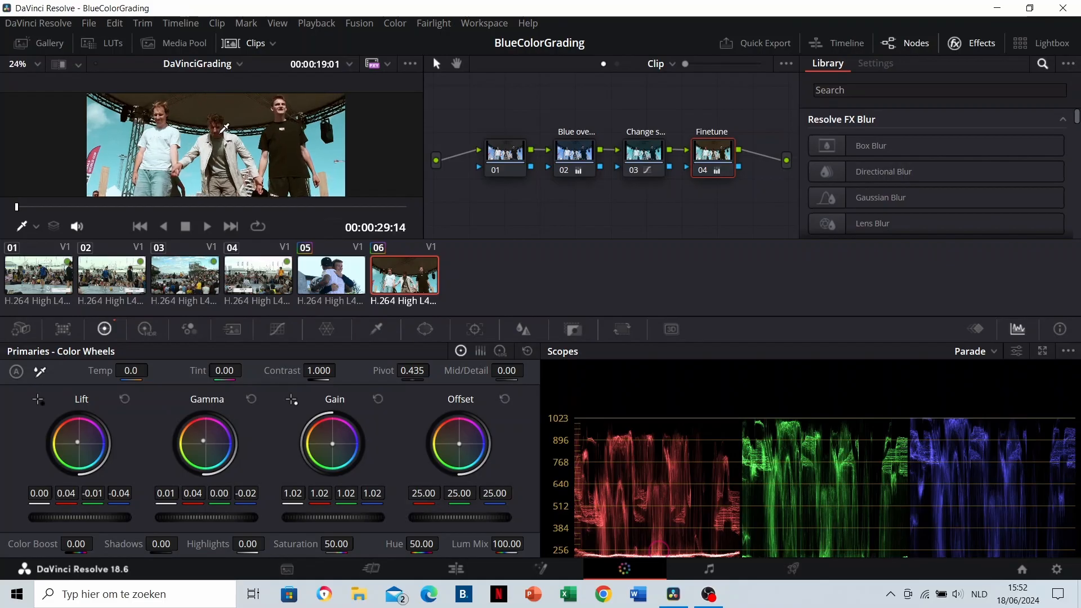
scroll(224, 128, up, 2)
click(333, 291)
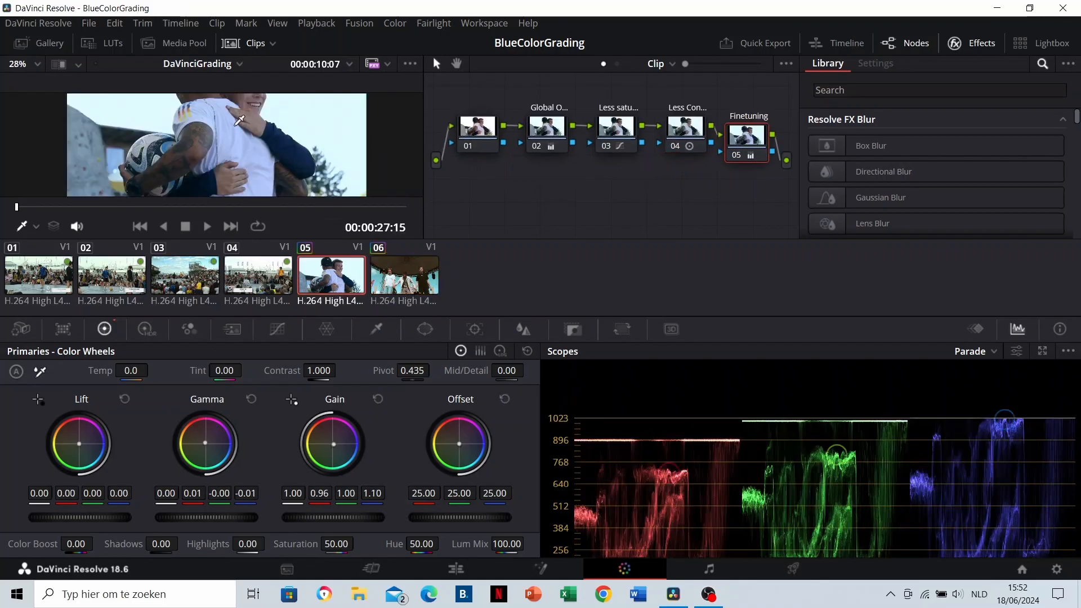
scroll(245, 130, down, 7)
click(396, 277)
click(363, 282)
click(396, 278)
click(339, 278)
key(shift+4)
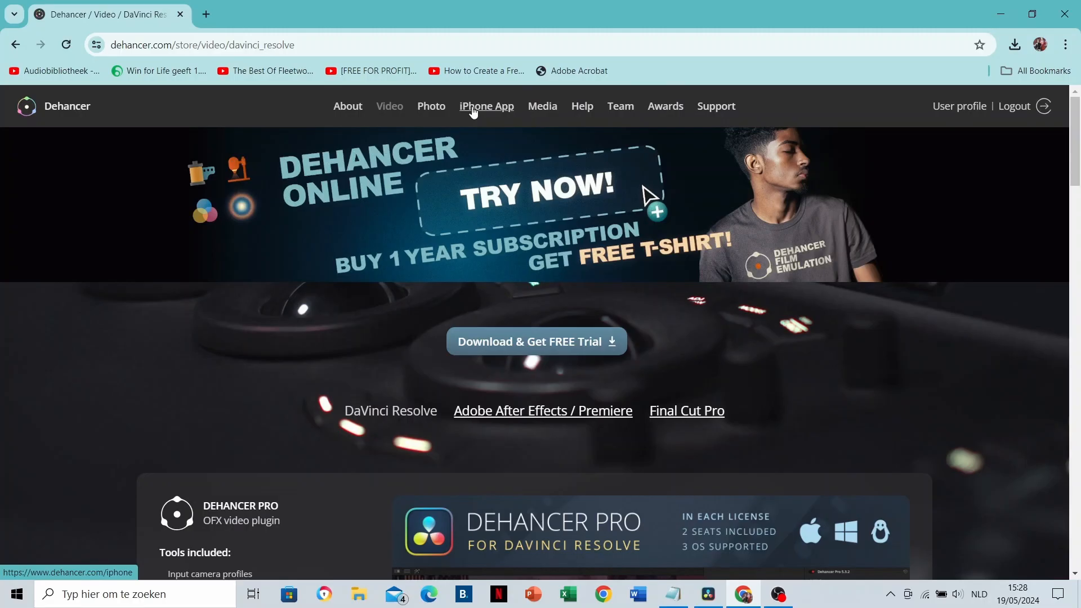
Step: In the web browser, review the tools and prices of Dehancer's Pro, Lite, Grain and Bloom plugins for DaVinci Resolve
click(488, 107)
scroll(480, 363, down, 3)
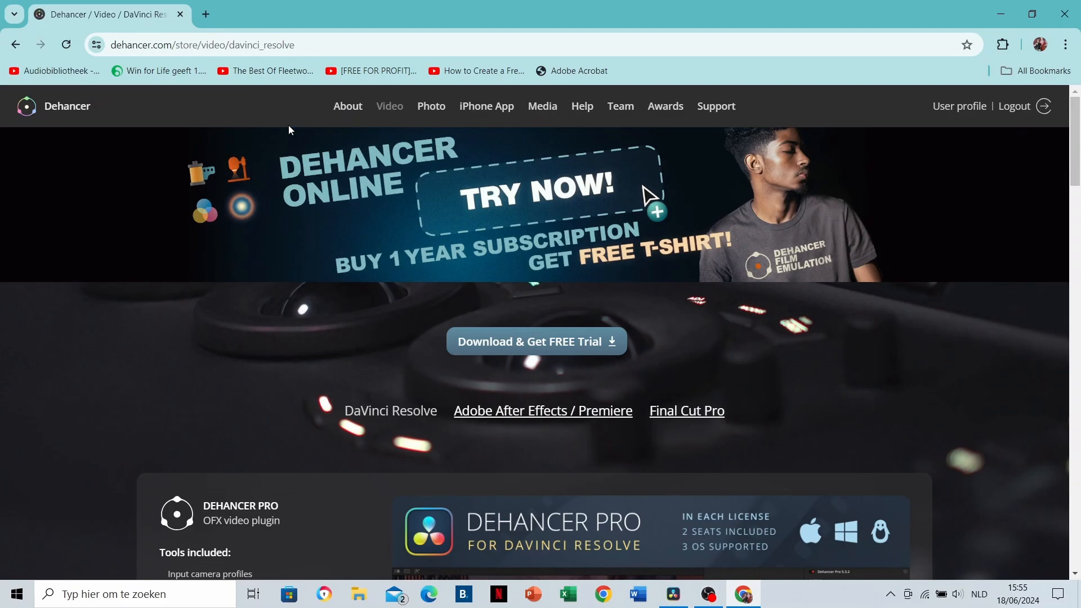
scroll(229, 191, down, 5)
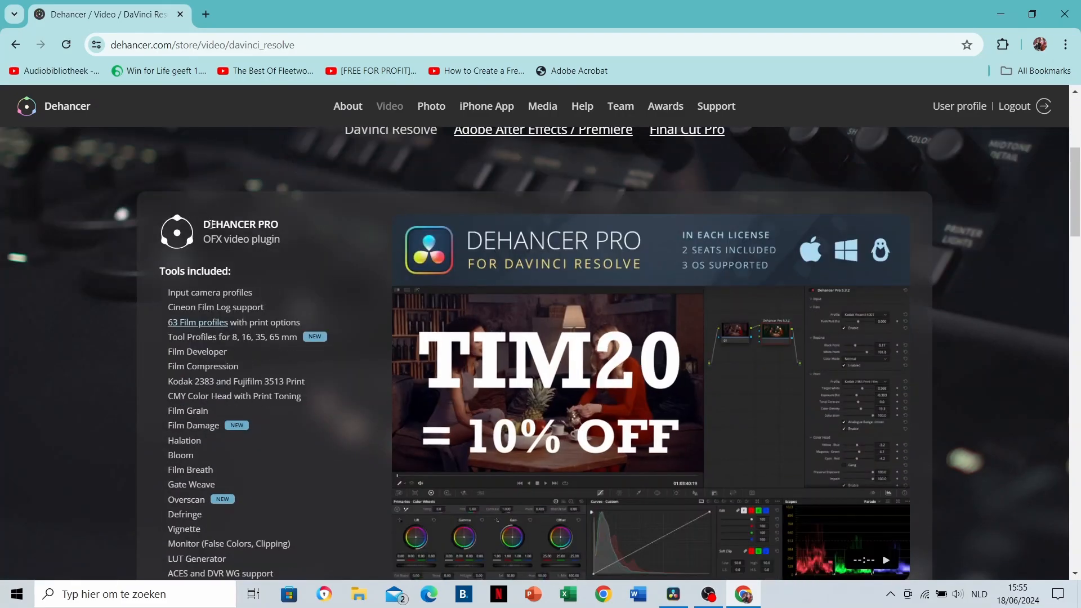
scroll(366, 203, up, 1)
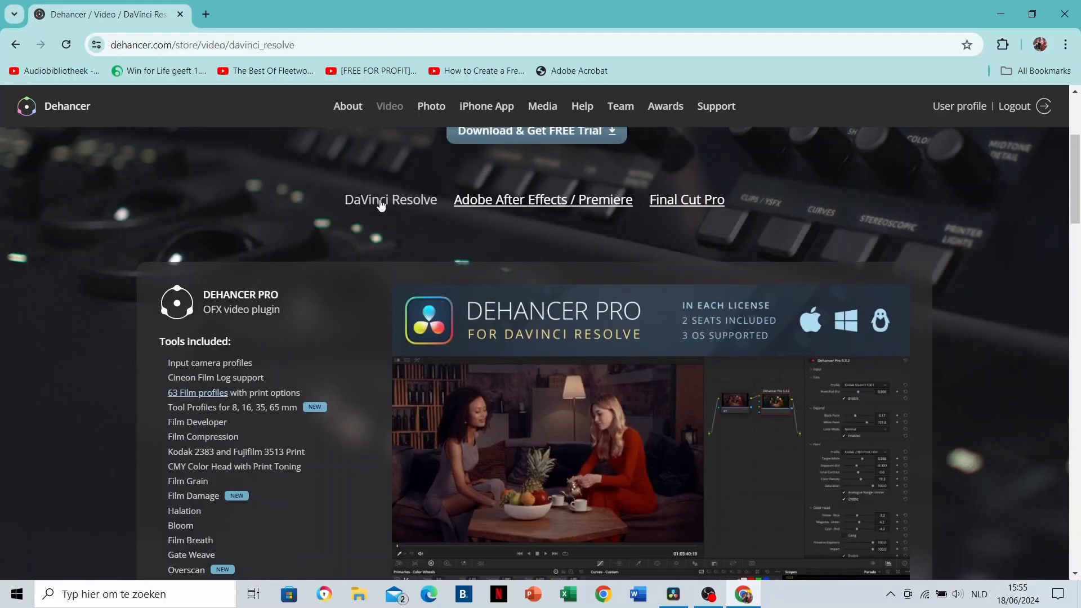
scroll(380, 203, down, 3)
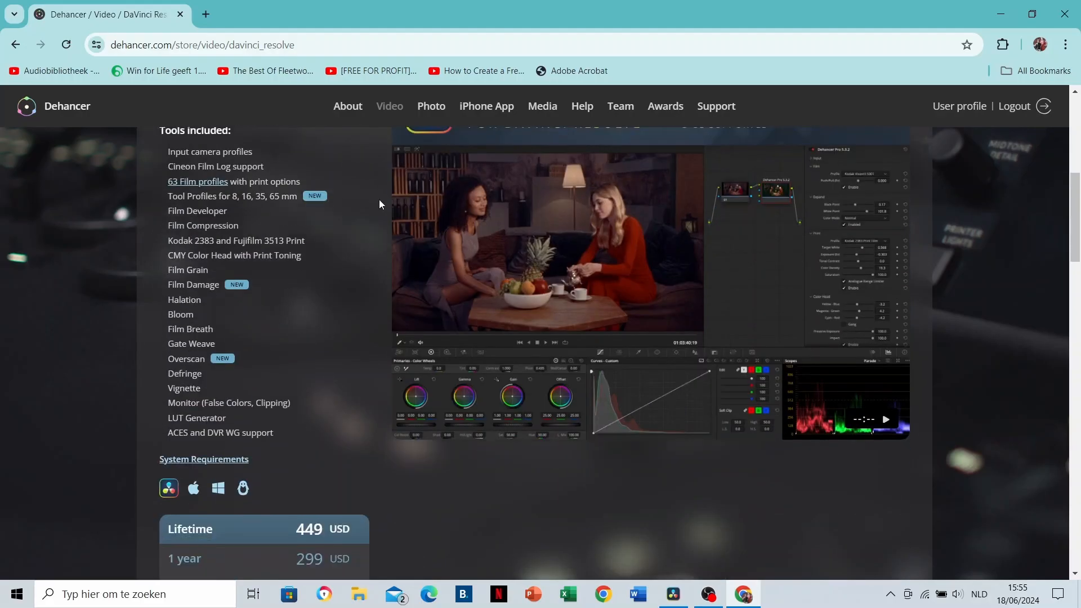
scroll(380, 199, down, 9)
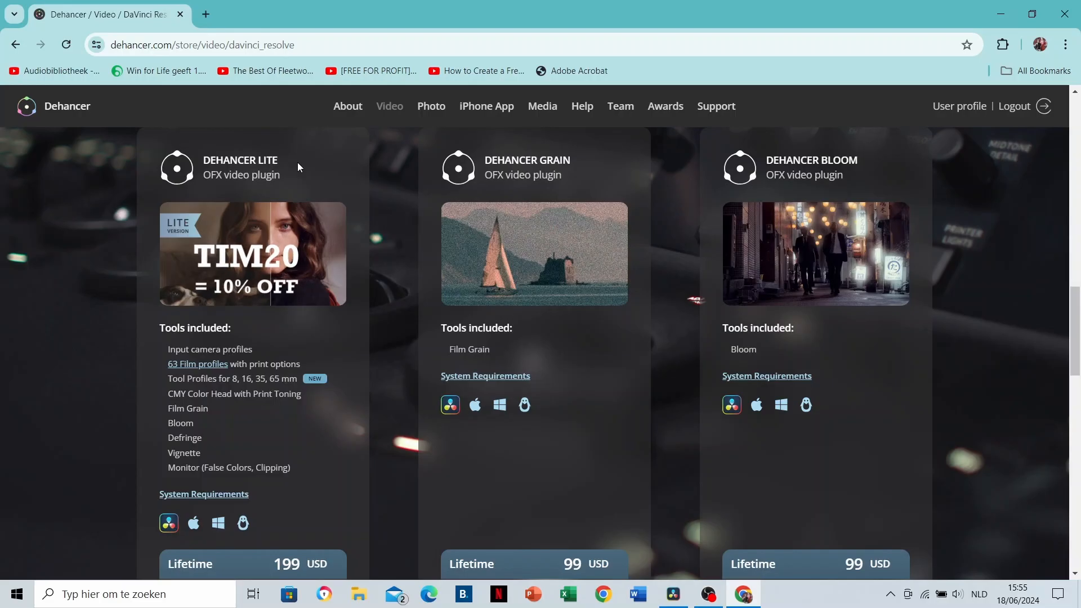
scroll(116, 485, down, 1)
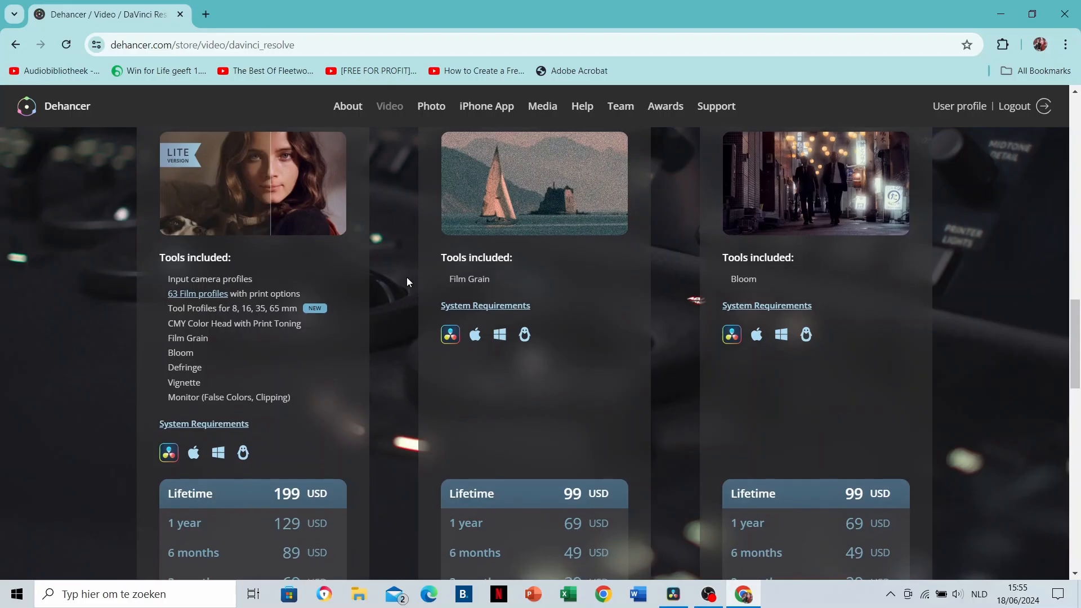
Step: Compare the included tools and licence prices of Dehancer Pro with those of the Lite, Grain and Bloom plugins on the store page
scroll(407, 277, down, 2)
scroll(407, 277, up, 12)
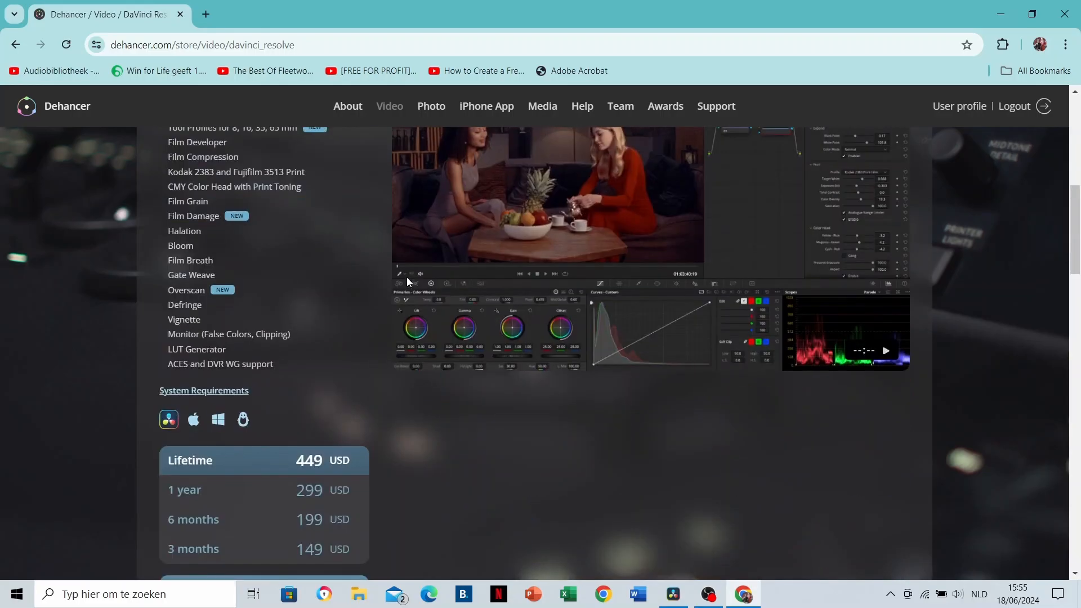
scroll(406, 277, up, 5)
scroll(236, 266, down, 3)
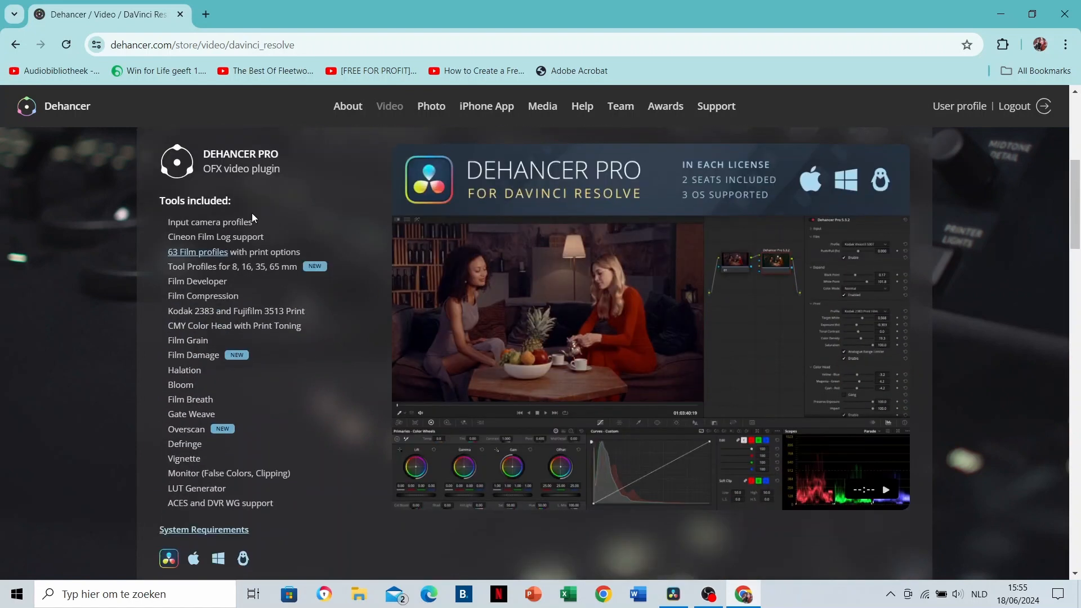
scroll(252, 213, down, 8)
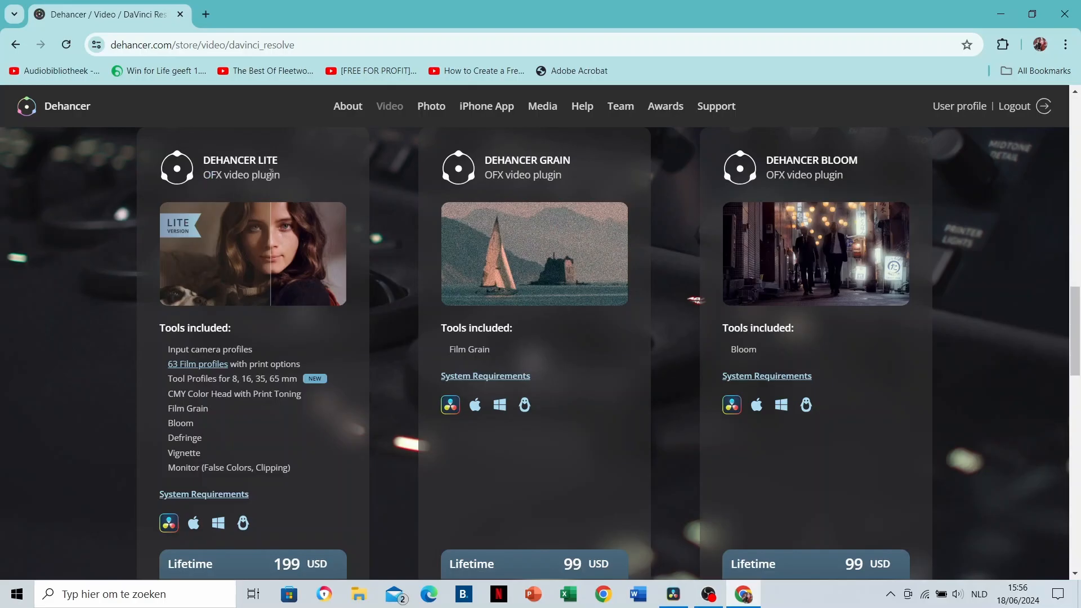
scroll(173, 324, down, 1)
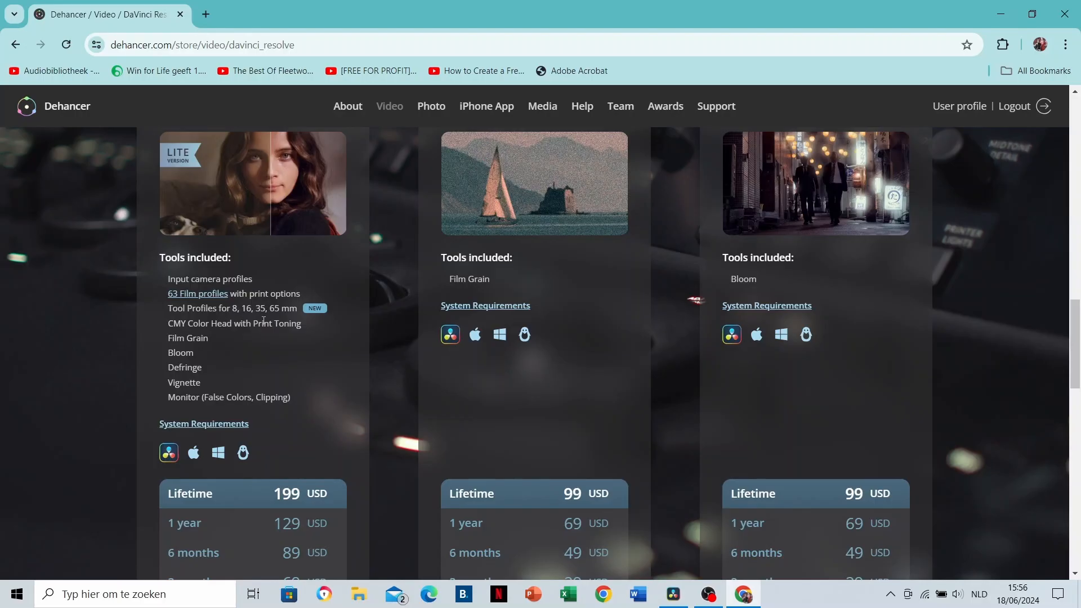
scroll(353, 322, down, 12)
scroll(353, 323, up, 3)
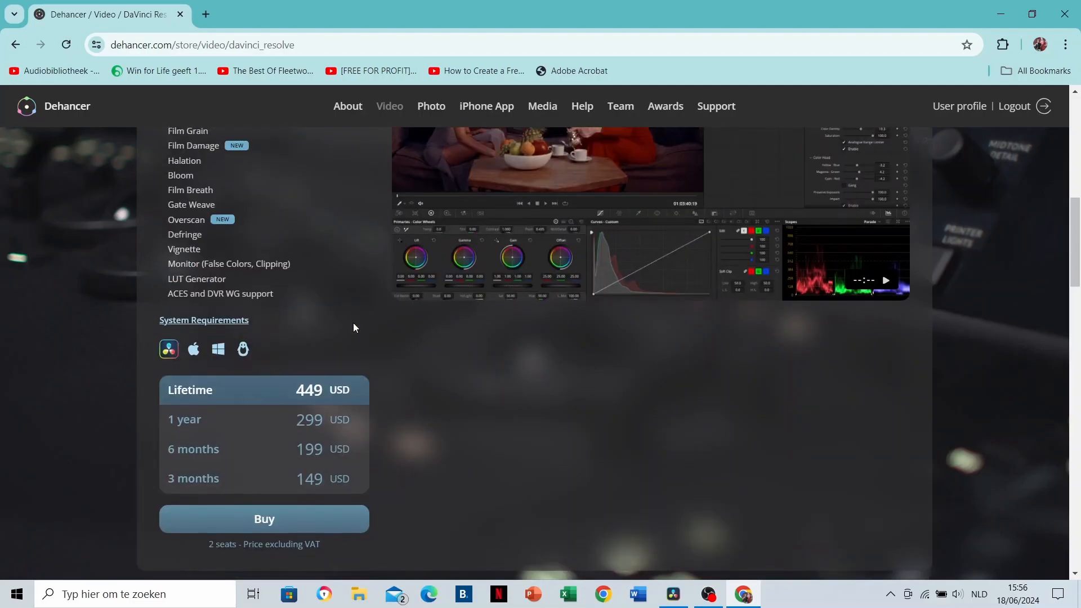
scroll(353, 322, up, 3)
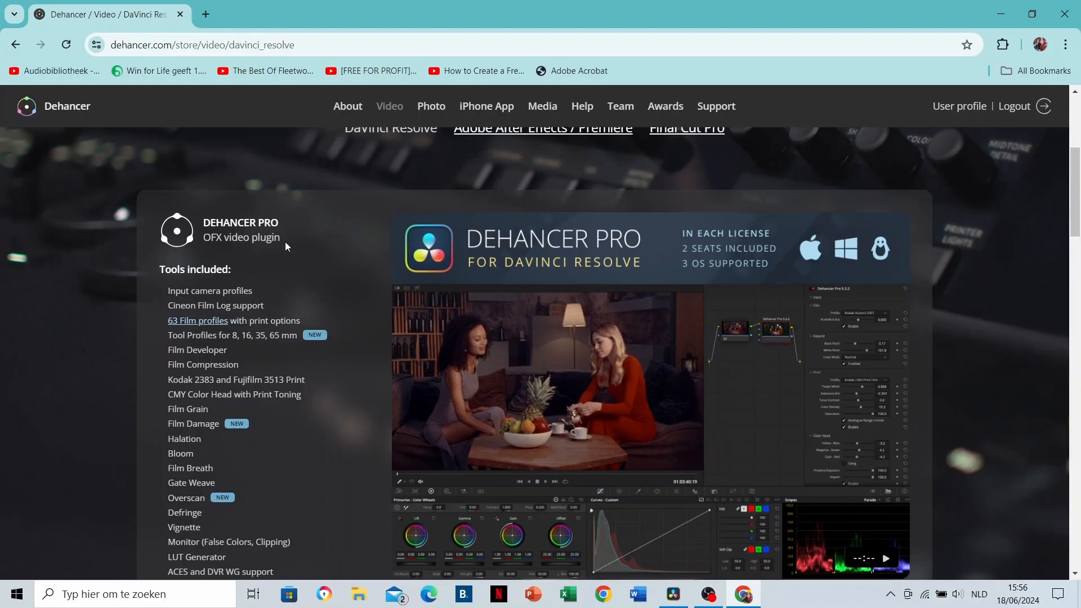
scroll(285, 243, down, 1)
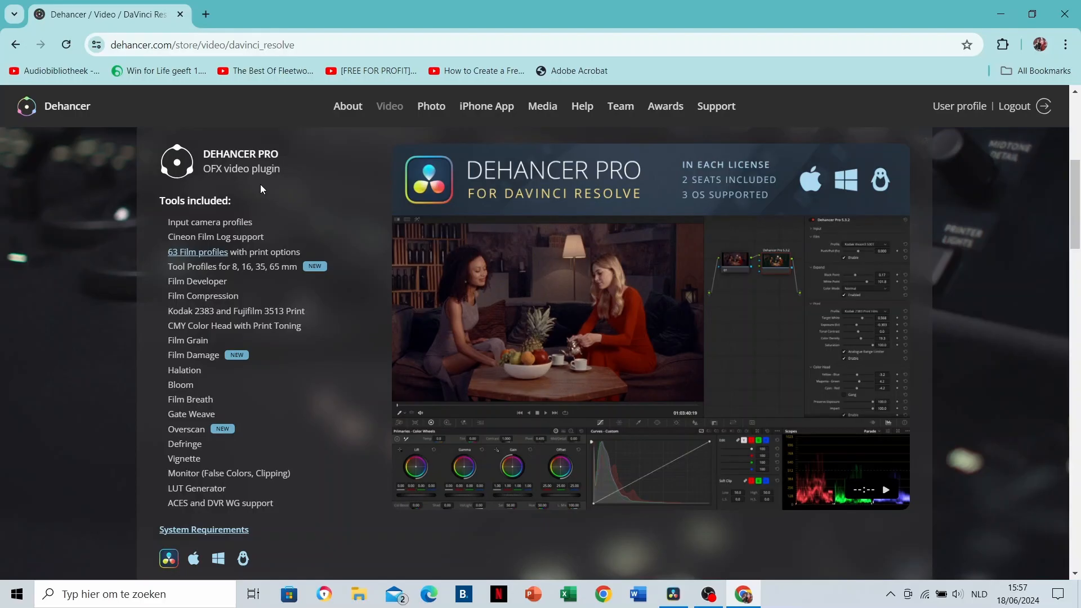
scroll(260, 186, down, 10)
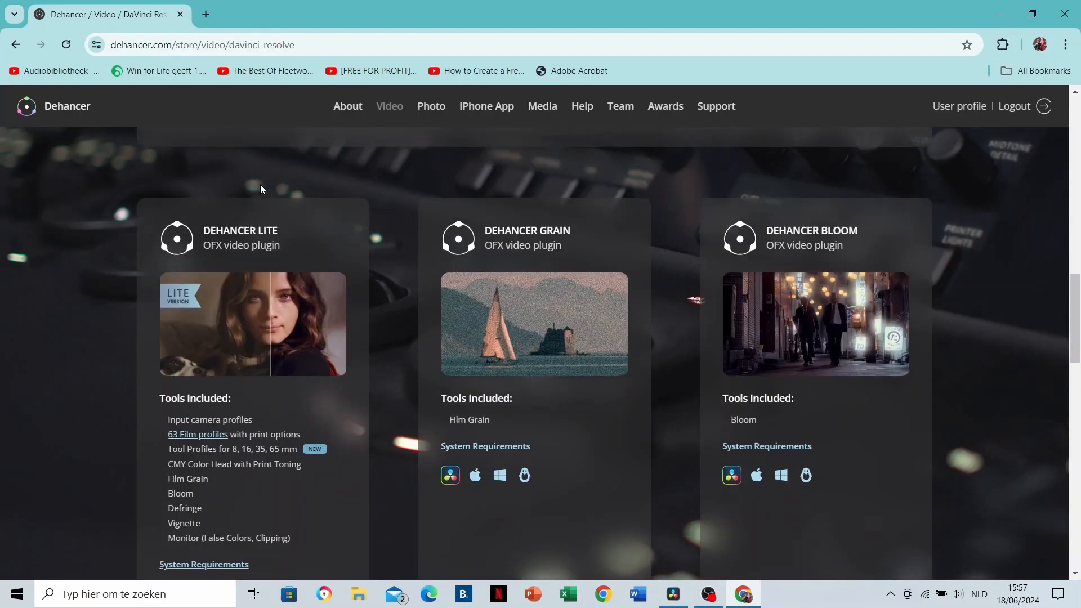
scroll(260, 184, down, 2)
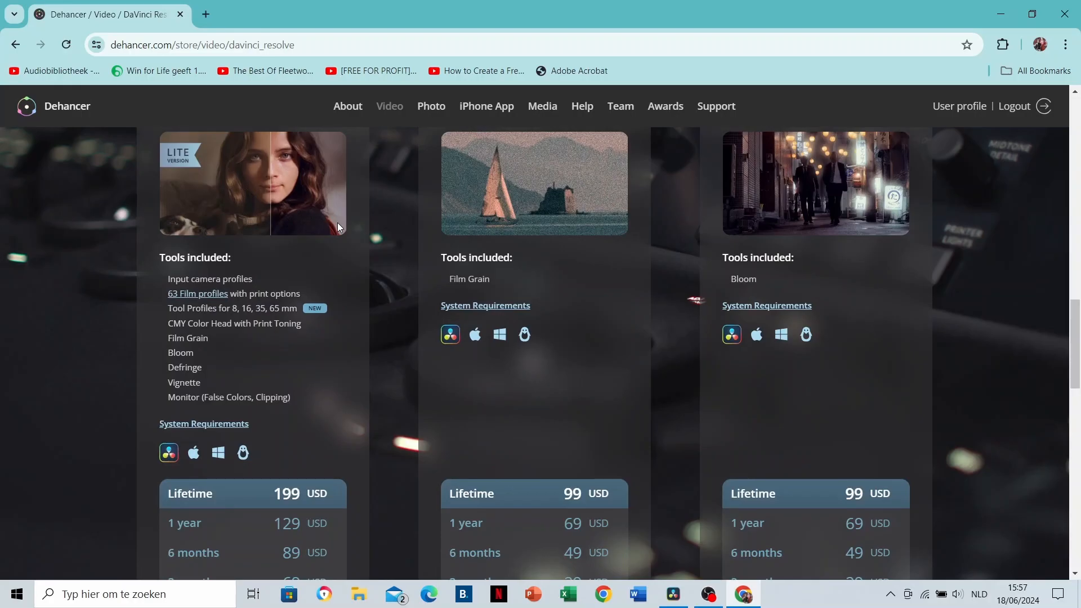
scroll(337, 227, up, 15)
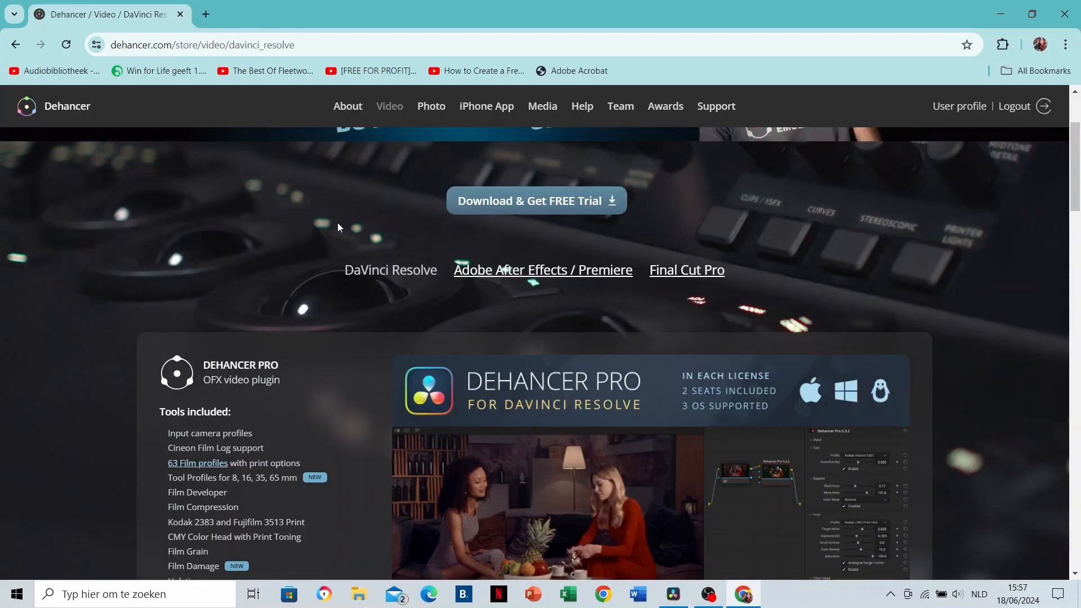
Step: Switch to DaVinci Resolve and search the Color page's effects library for "dehancer" with clip 05 of the DehancerGrading timeline open
click(707, 595)
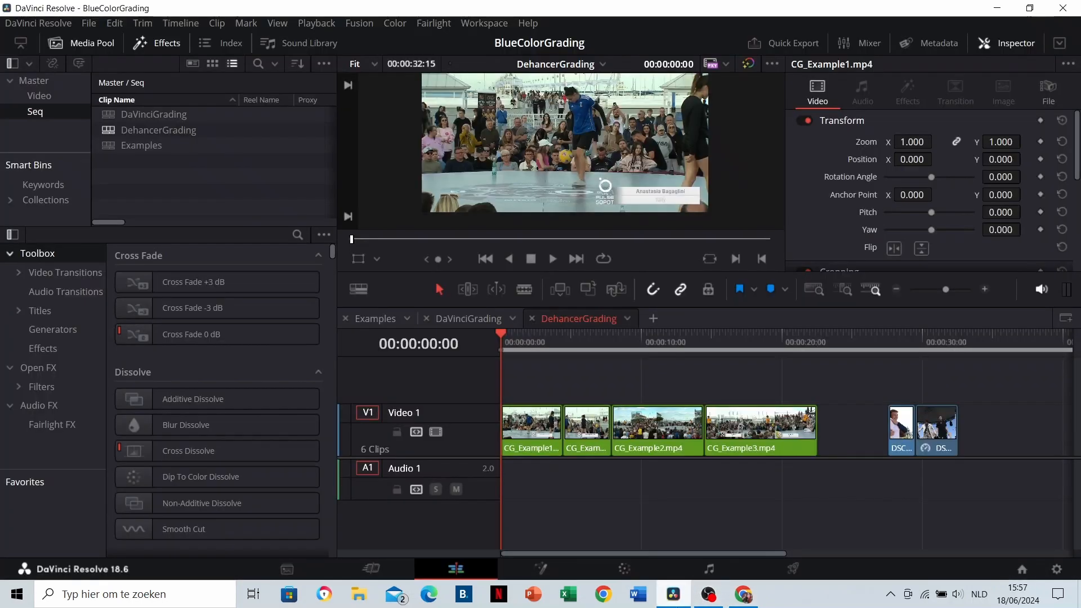
click(673, 594)
click(625, 569)
click(842, 89)
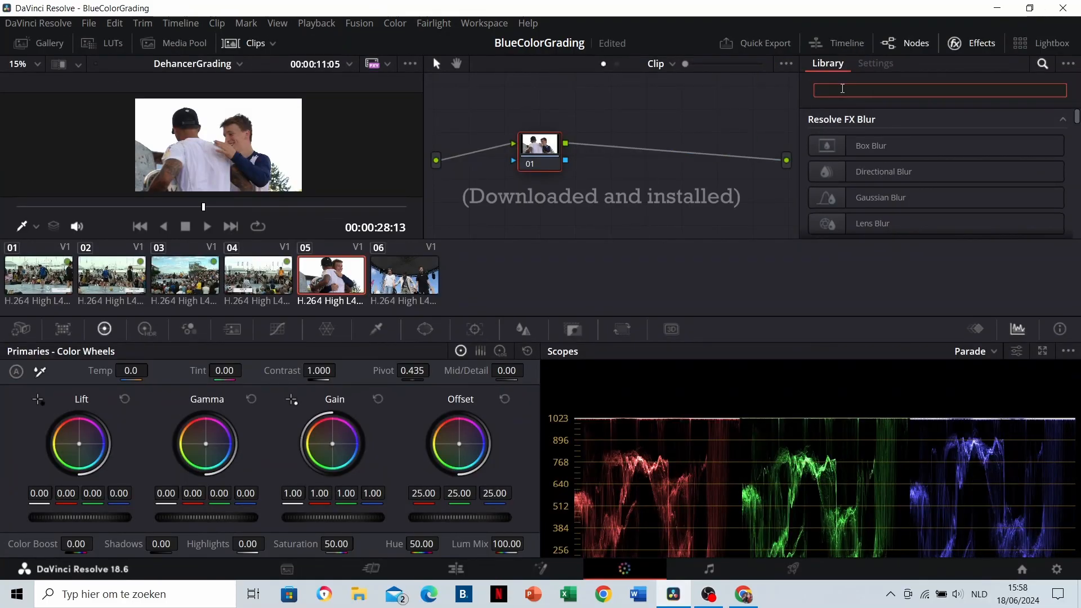
text(dehancer)
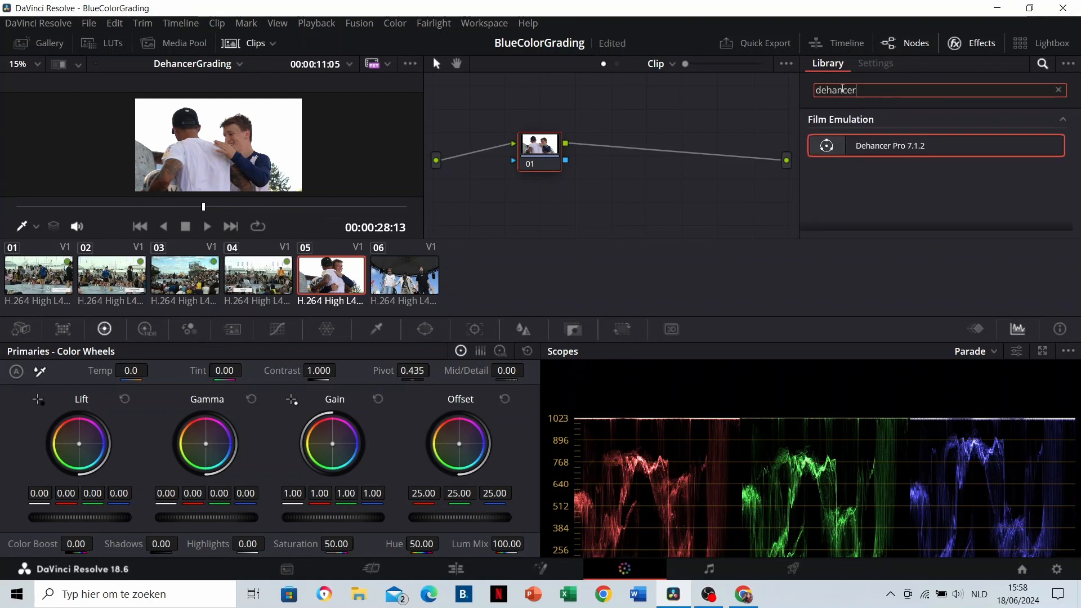
Step: Add a serial node after node 01 on clip 05, apply Dehancer Pro 7.1.2 to it and return to the clip's first frame
right_click(543, 158)
mouse_move(594, 230)
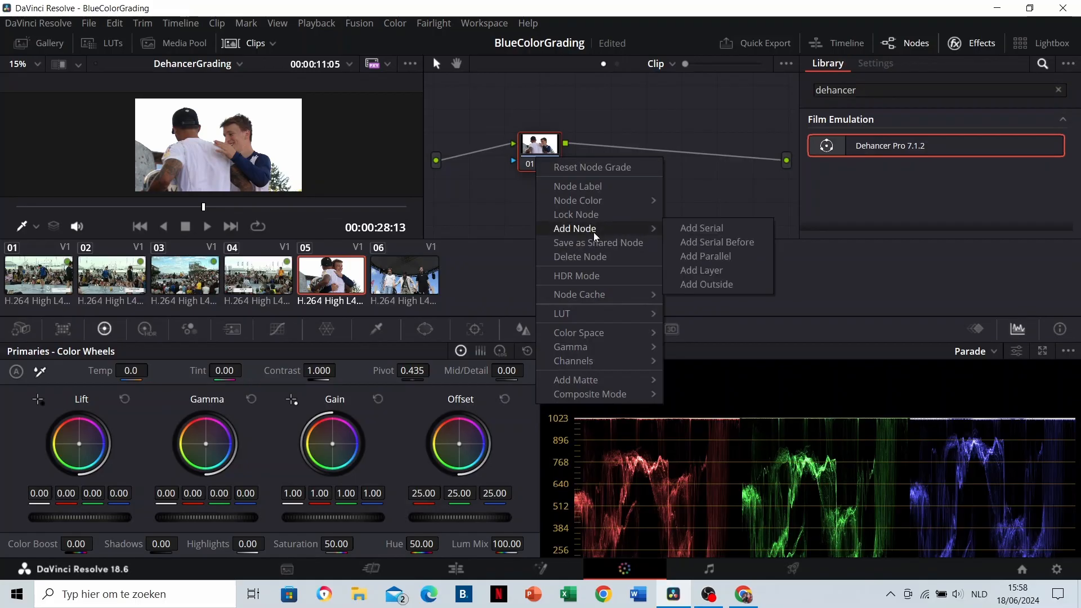
click(725, 231)
drag(889, 147, 611, 150)
key(Up)
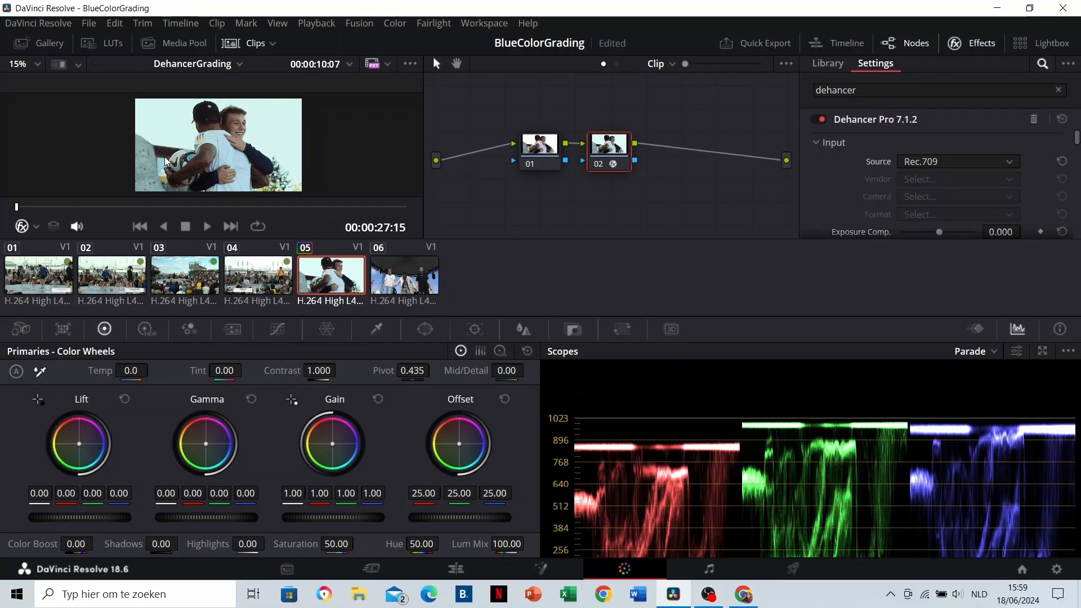
Step: Disable Dehancer's default emulation sections, including Film, Expand, Print and Film Grain, and compare the image with the node bypassed
scroll(897, 170, down, 10)
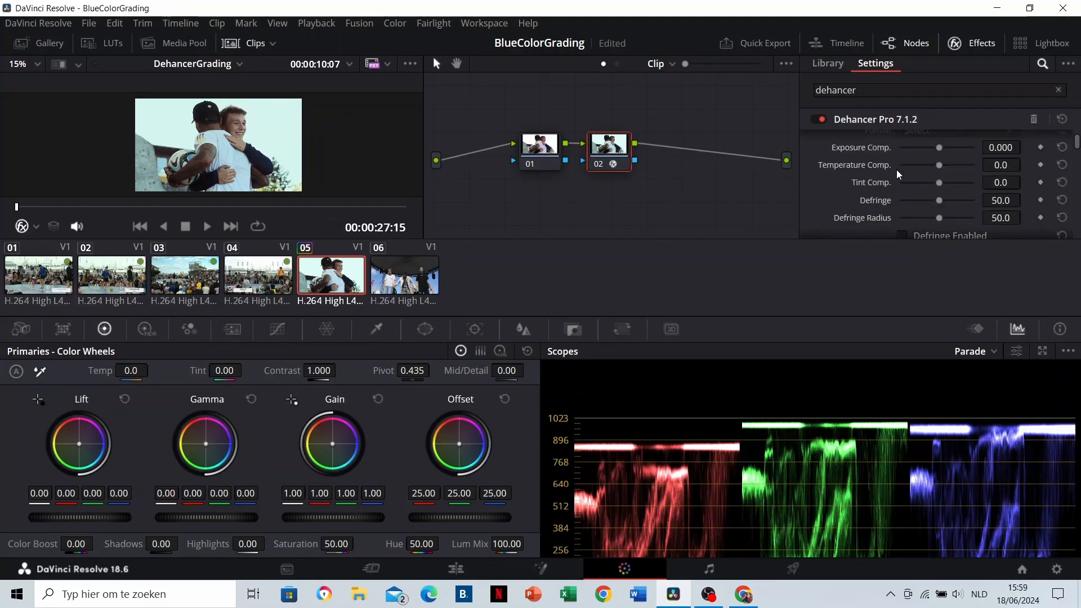
scroll(896, 170, down, 3)
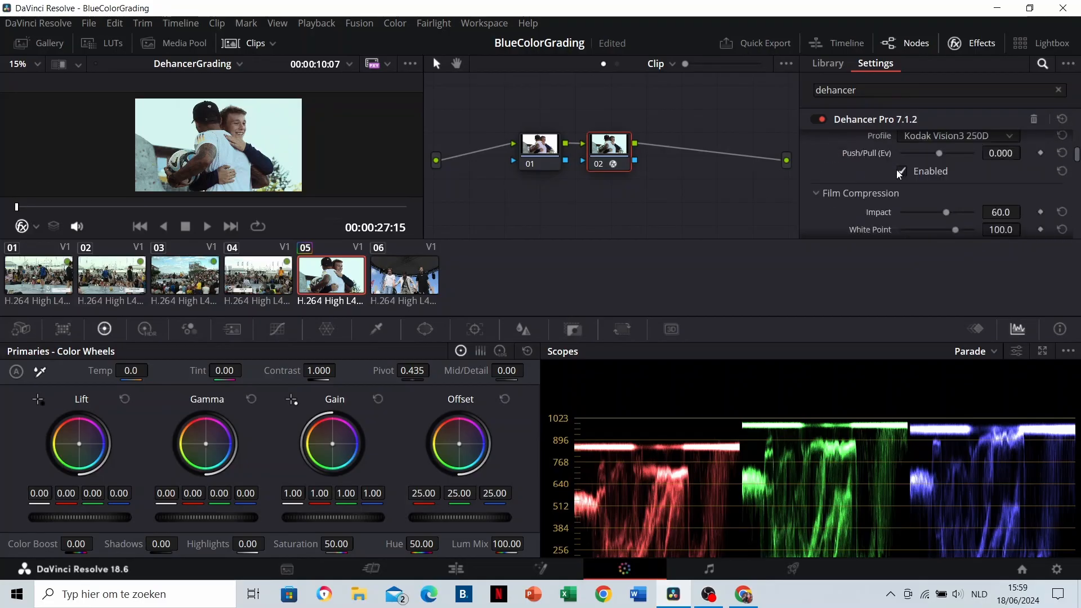
scroll(897, 170, down, 5)
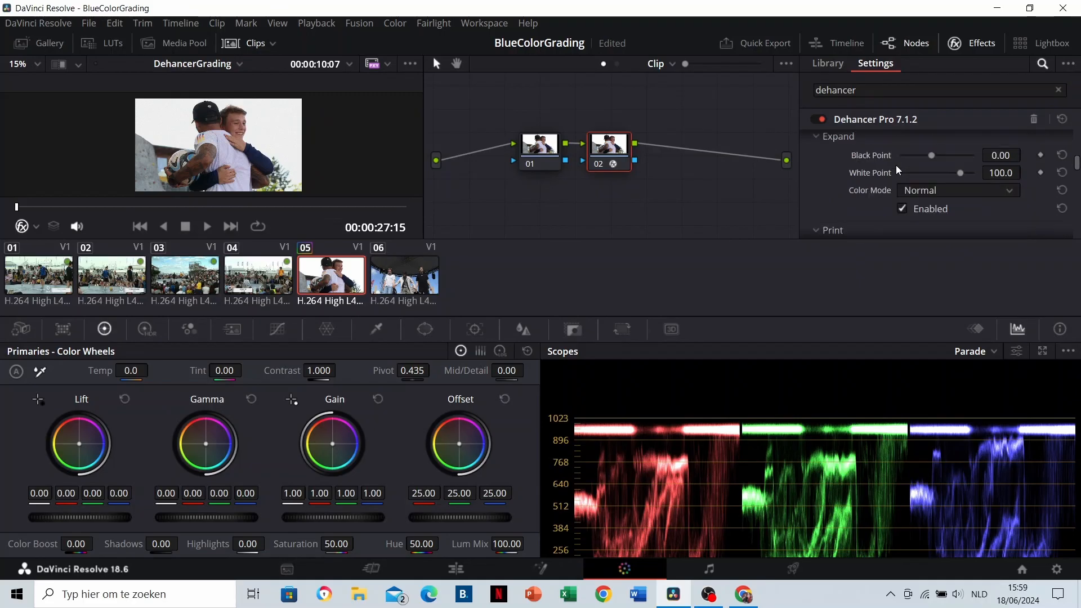
scroll(898, 167, down, 6)
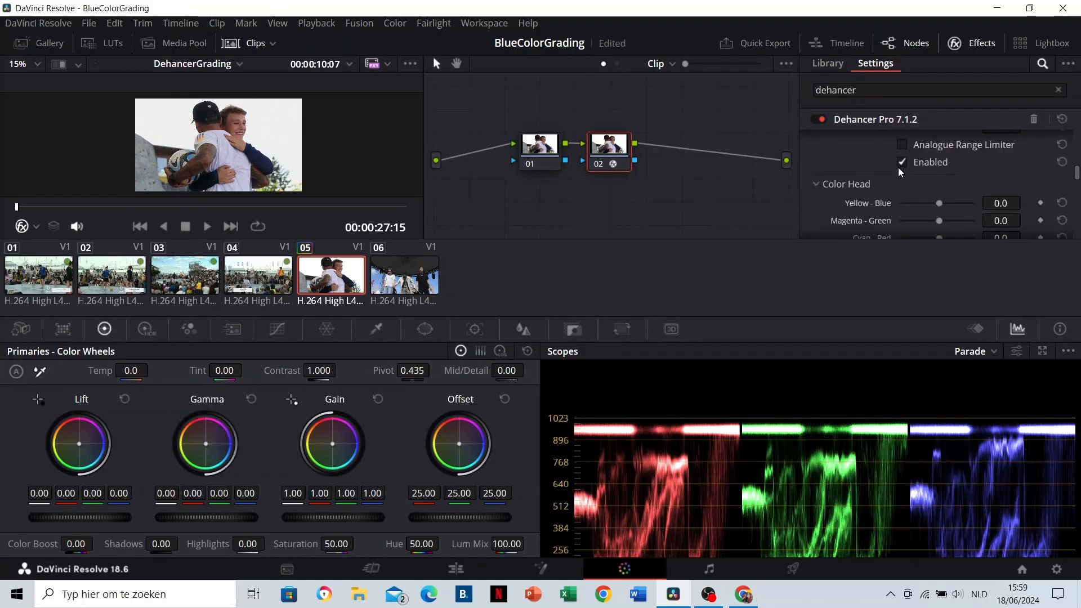
scroll(902, 167, down, 8)
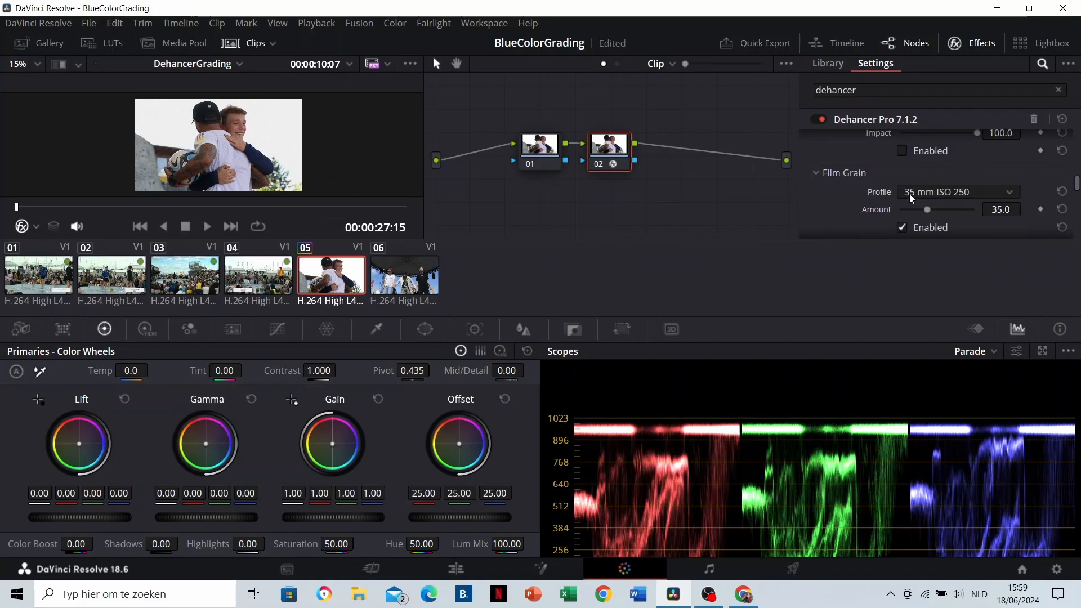
click(902, 146)
scroll(903, 149, down, 4)
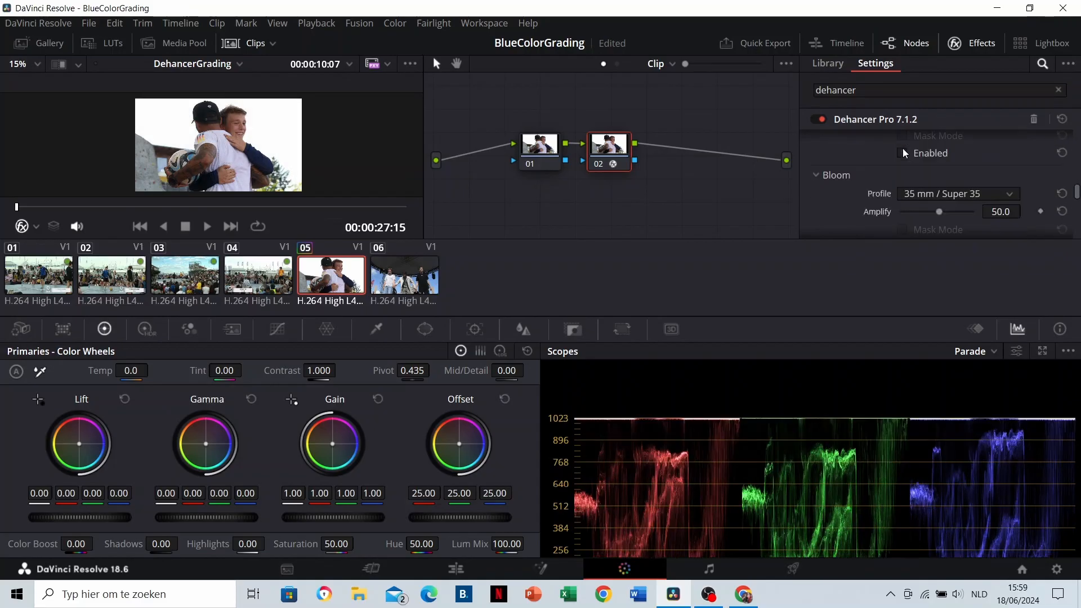
scroll(904, 155, down, 5)
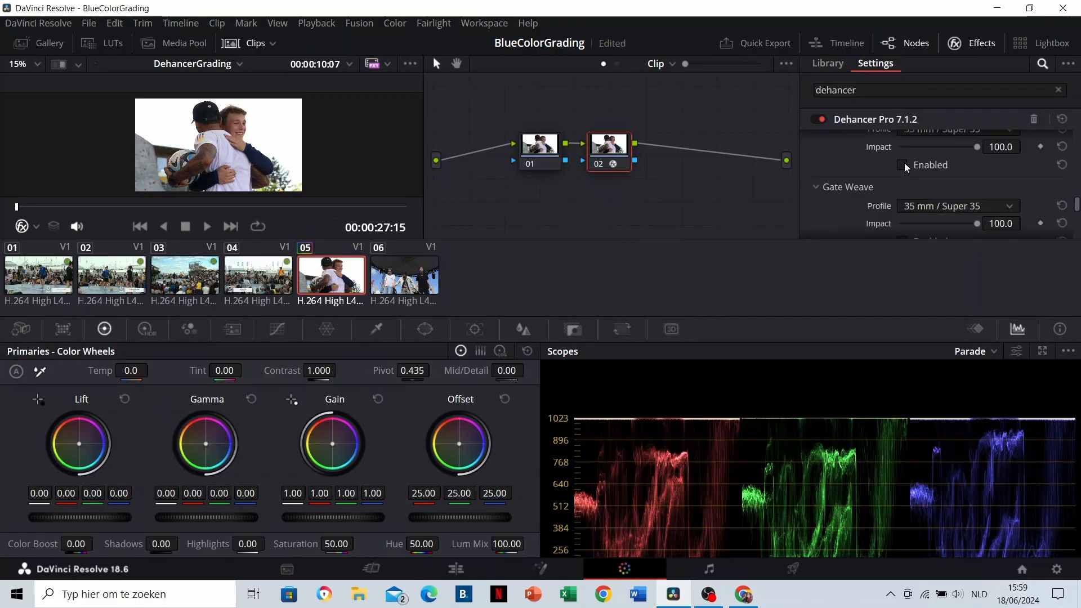
scroll(904, 163, down, 6)
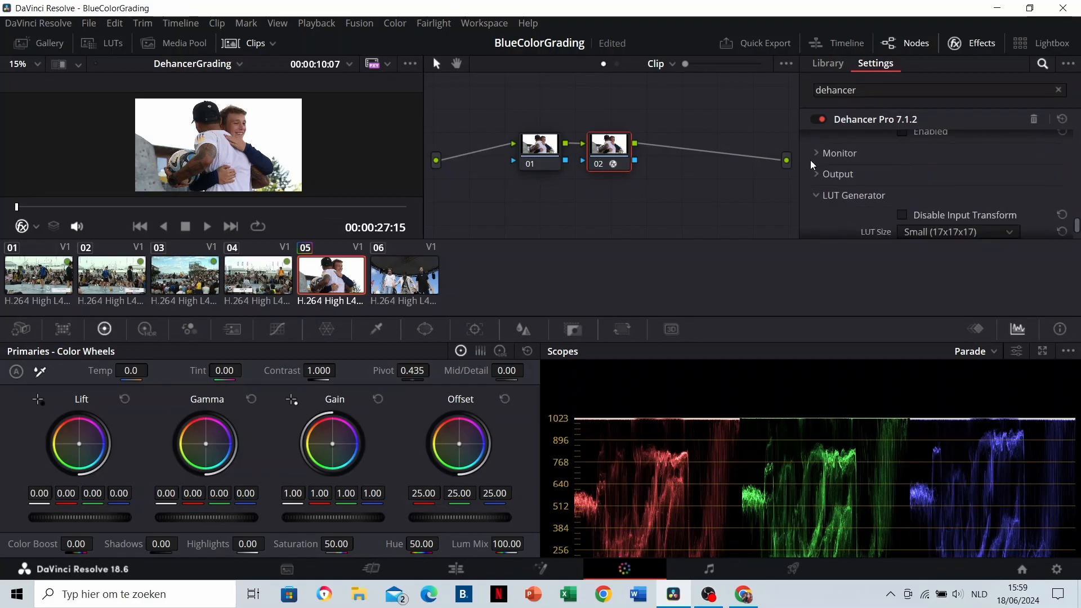
key(ctrl+d)
key(ctrl+d)
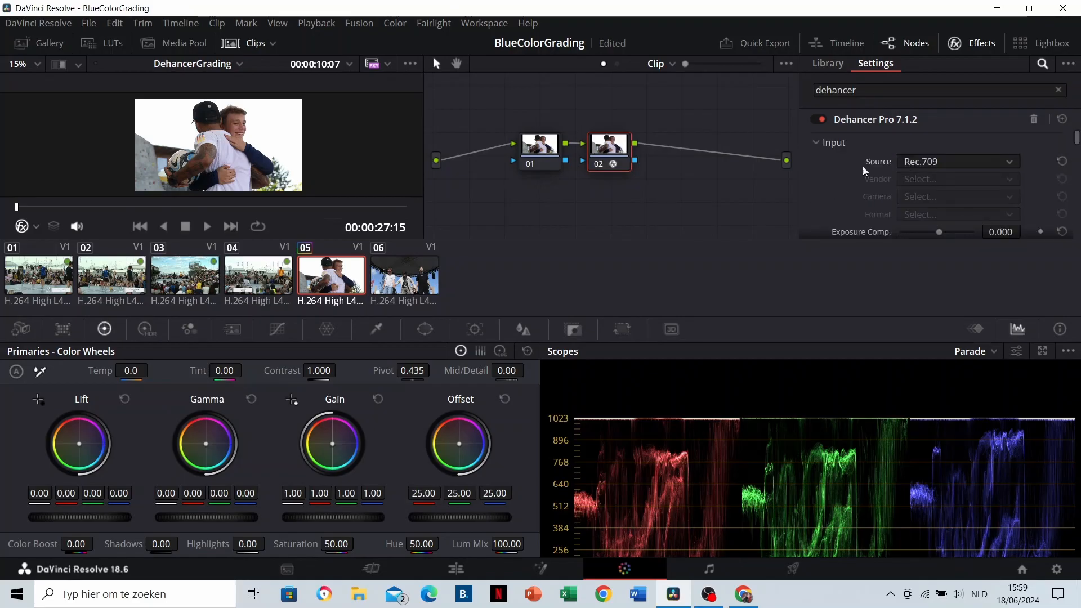
Step: Label the second node of clip 05 "Dehancer"
scroll(225, 141, up, 5)
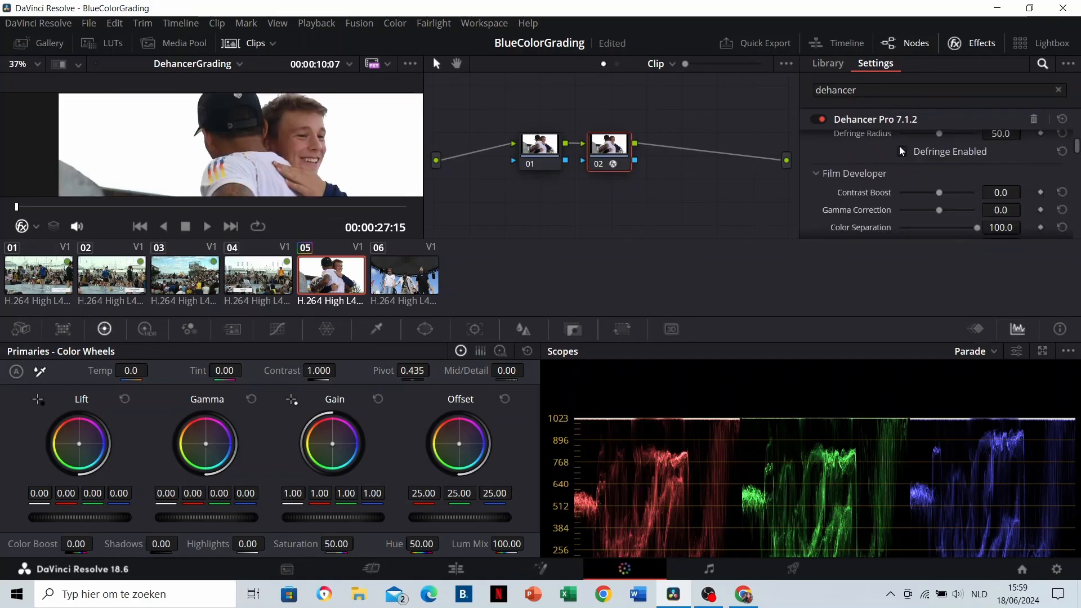
text(Dehancer)
key(Return)
Step: Enable Dehancer's Color Head and set Yellow - Blue to 27.0 and Magenta - Green to 9.6
scroll(901, 151, down, 10)
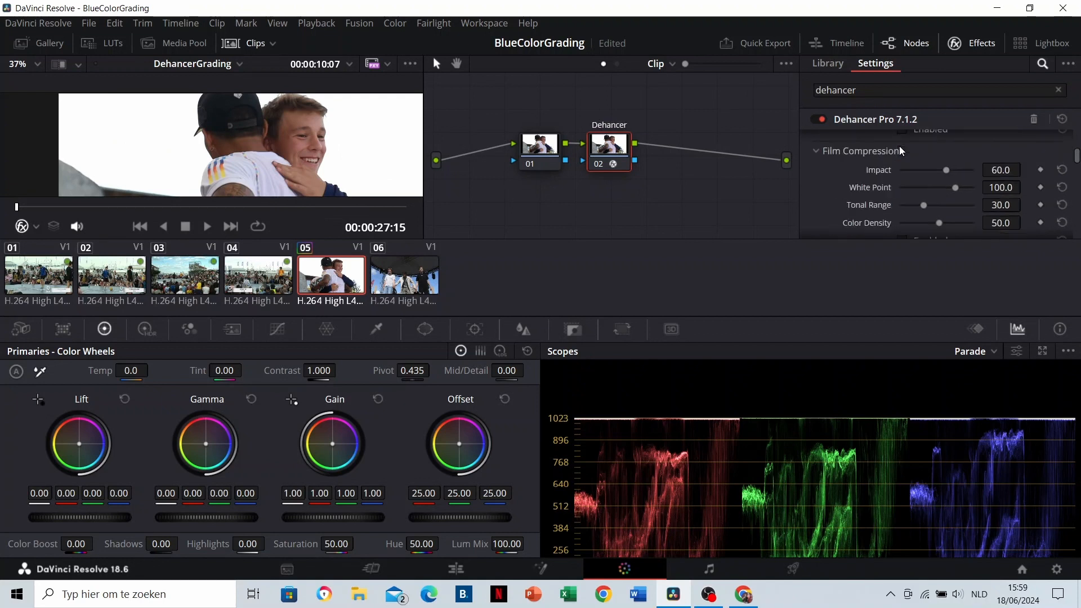
scroll(900, 146, down, 8)
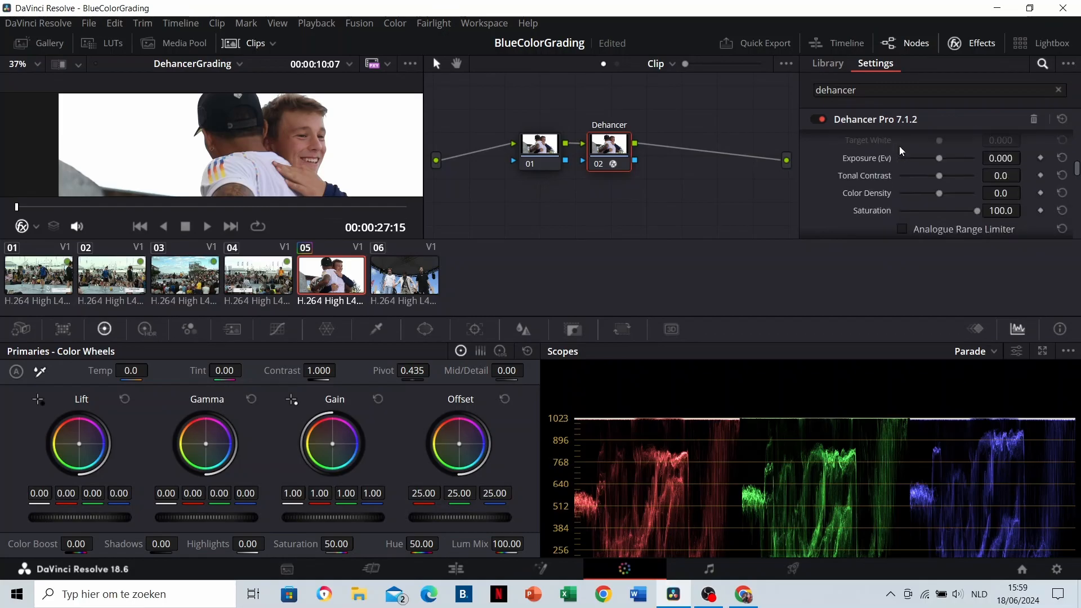
scroll(866, 152, down, 6)
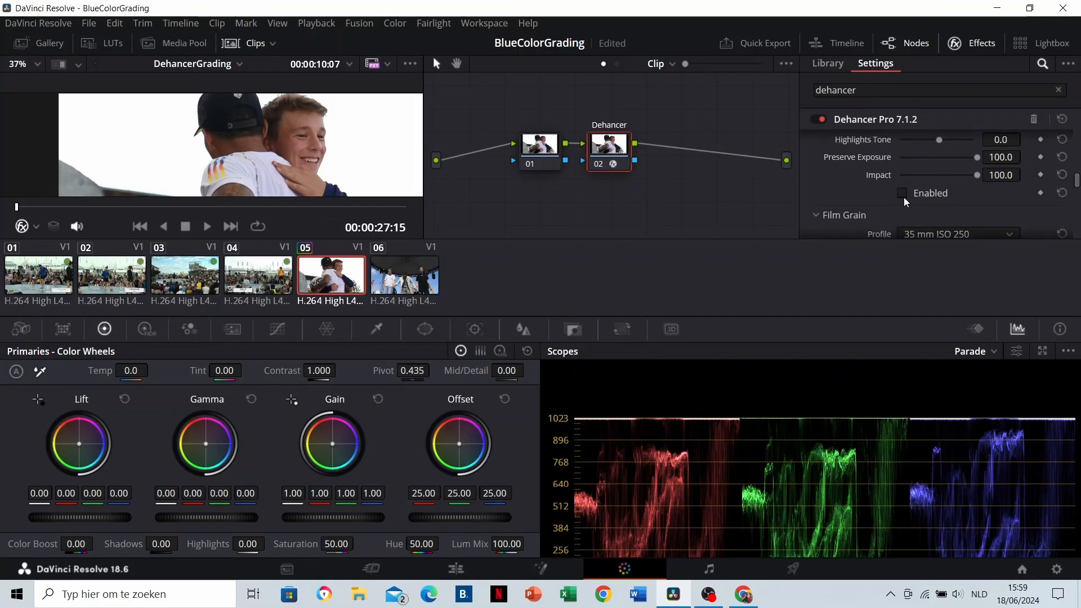
scroll(885, 194, up, 6)
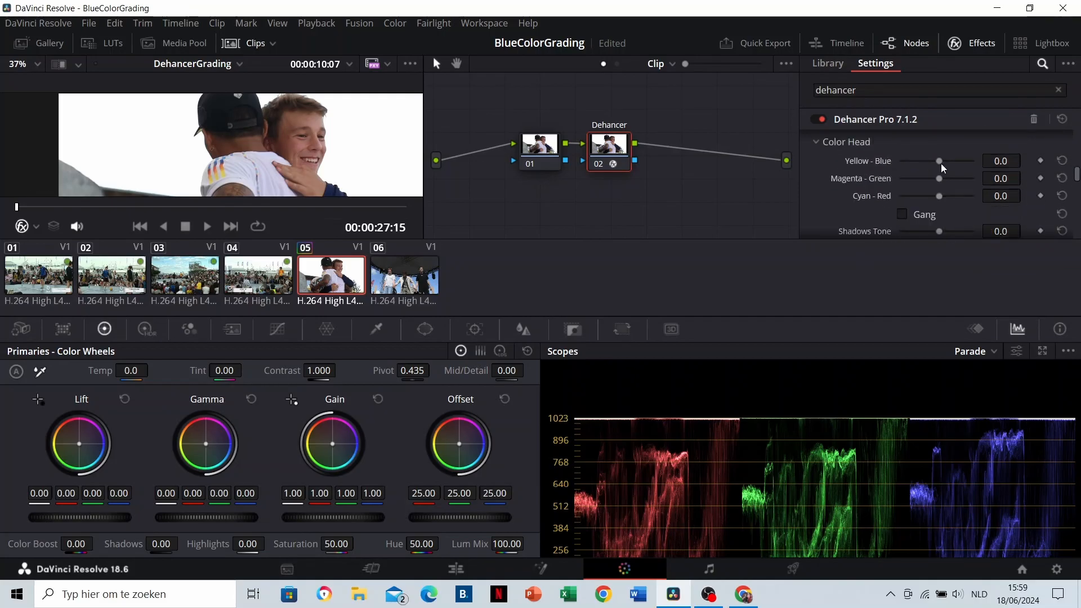
mouse_move(939, 164)
mouse_down()
mouse_move(967, 163)
mouse_move(946, 178)
mouse_up()
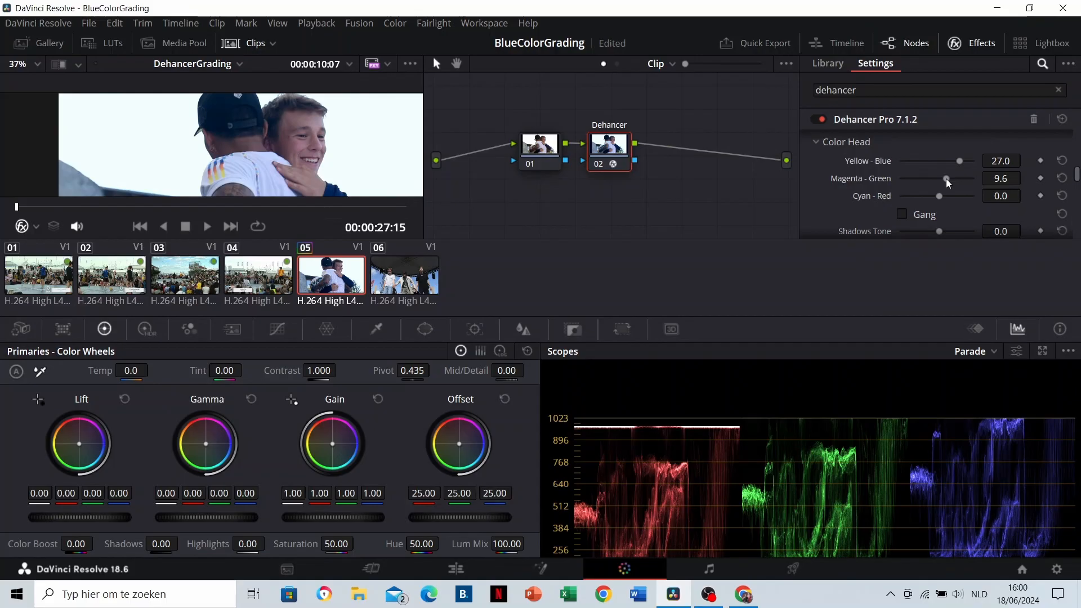
Step: Try extreme Color Head tone values, then set Shadows Tone to 2.8, Midtones Tone to 8.3 and Highlights Tone to -26.6
scroll(947, 178, down, 2)
mouse_move(940, 155)
mouse_down()
mouse_move(951, 155)
mouse_move(939, 155)
mouse_up()
scroll(940, 156, down, 1)
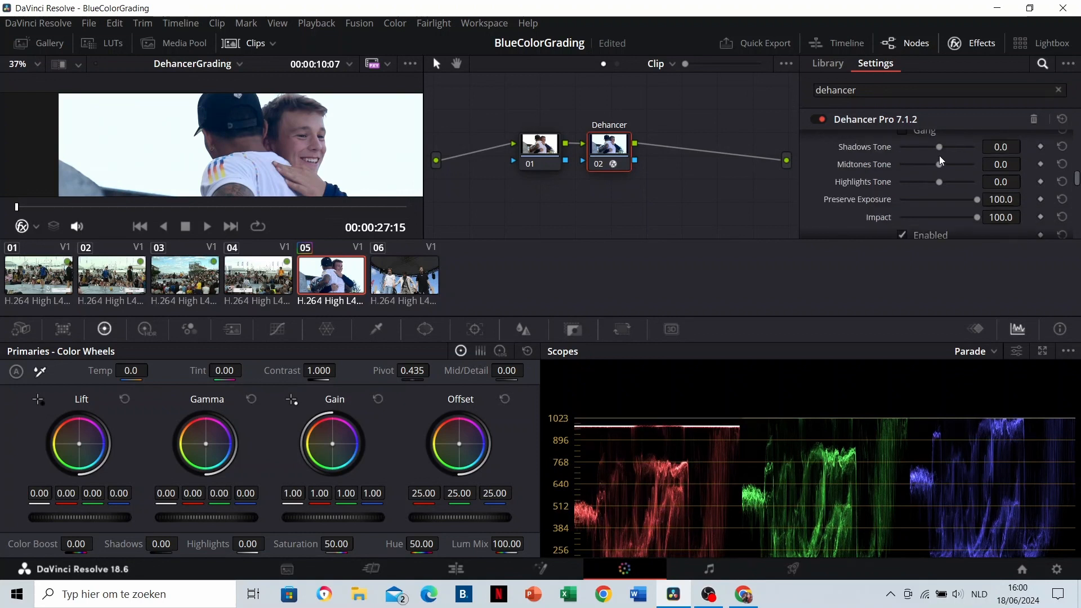
click(941, 148)
drag(976, 150, 1020, 150)
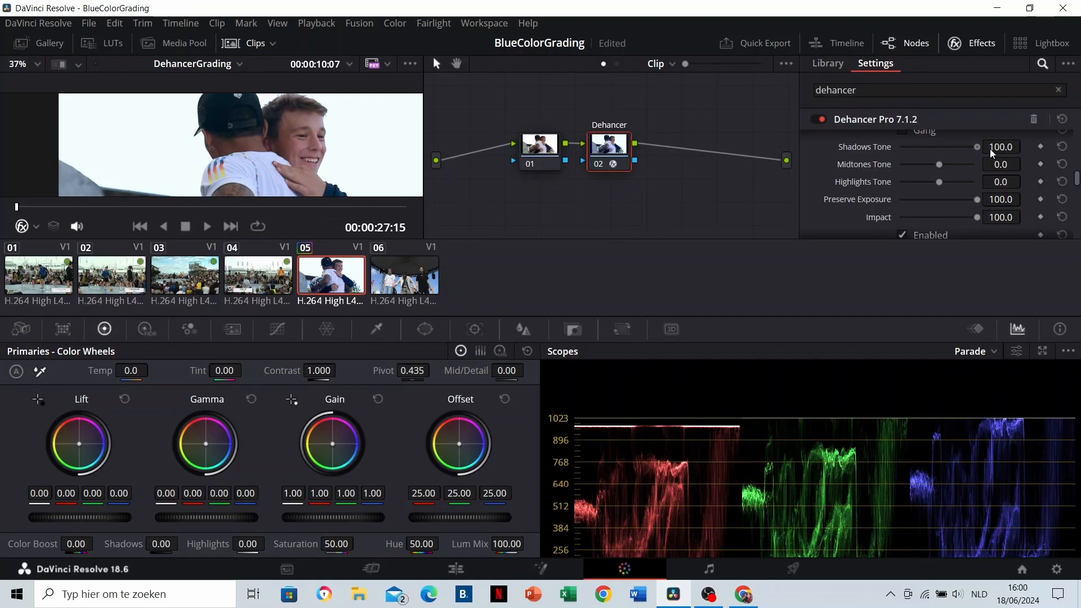
mouse_move(976, 149)
mouse_down()
mouse_move(816, 150)
mouse_move(957, 151)
mouse_move(940, 151)
mouse_move(939, 164)
mouse_move(965, 164)
mouse_move(942, 165)
mouse_move(938, 182)
mouse_move(948, 183)
mouse_move(910, 183)
mouse_move(932, 189)
mouse_up()
Step: Refine the Color Head to Yellow - Blue 37.2, Magenta - Green 9.5 and Cyan - Red 1.4, rechecking the tone settings
drag(937, 184, 968, 161)
scroll(938, 183, up, 3)
scroll(851, 167, down, 2)
scroll(850, 168, up, 3)
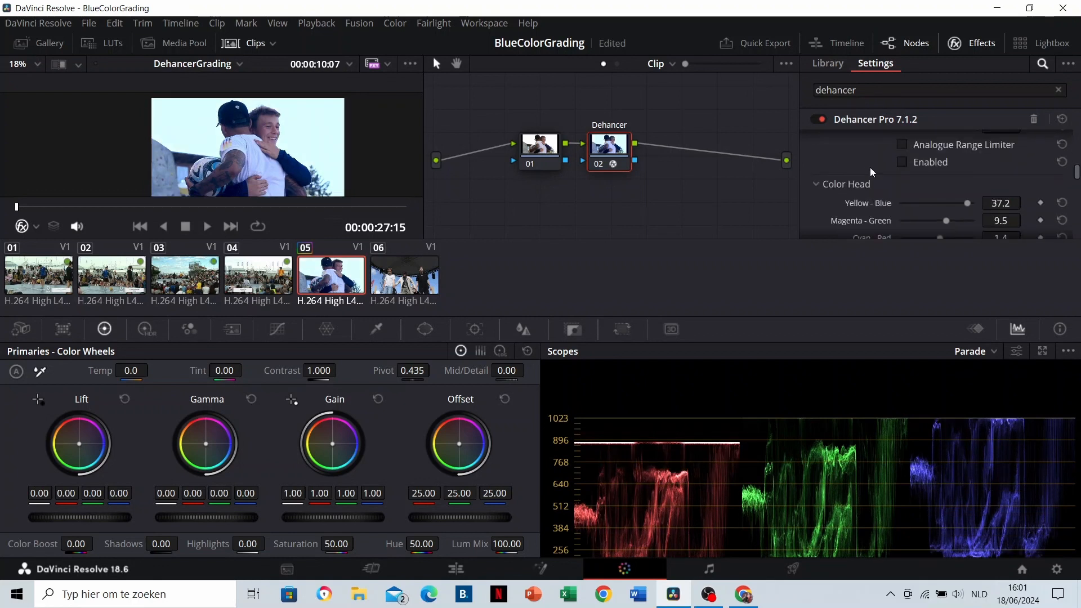
scroll(870, 168, down, 3)
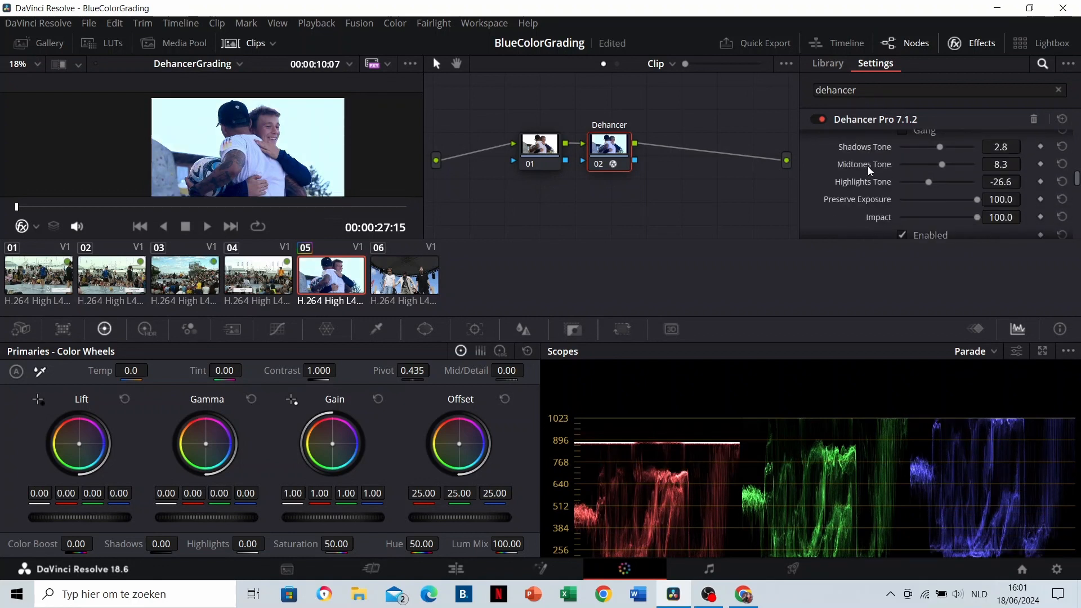
scroll(868, 167, up, 3)
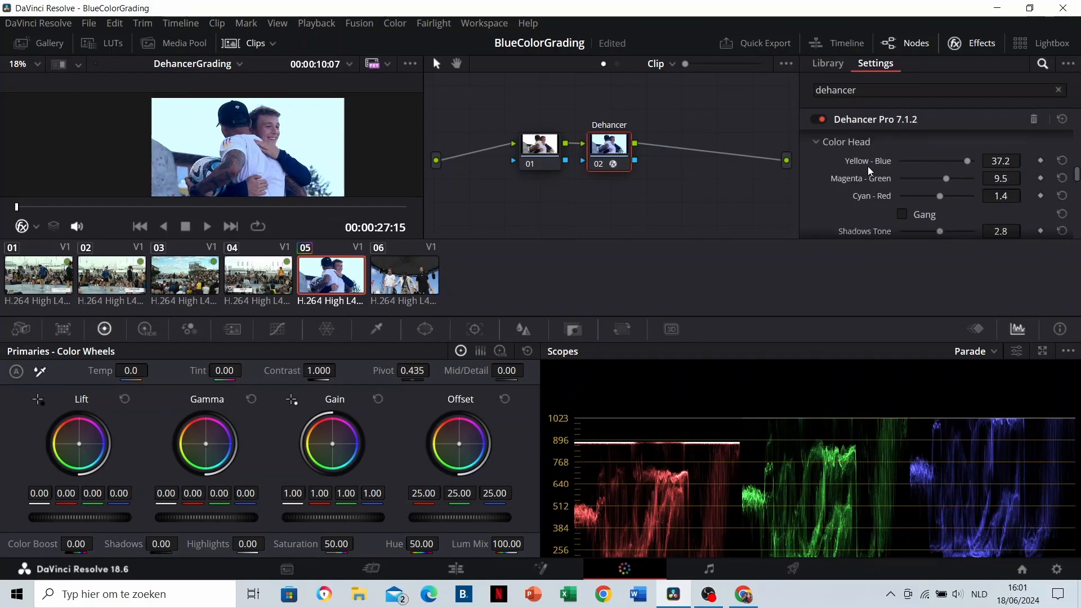
Step: Add a serial node after clip 06's first node and apply the Dehancer Pro 7.1.2 effect to it
scroll(896, 191, down, 1)
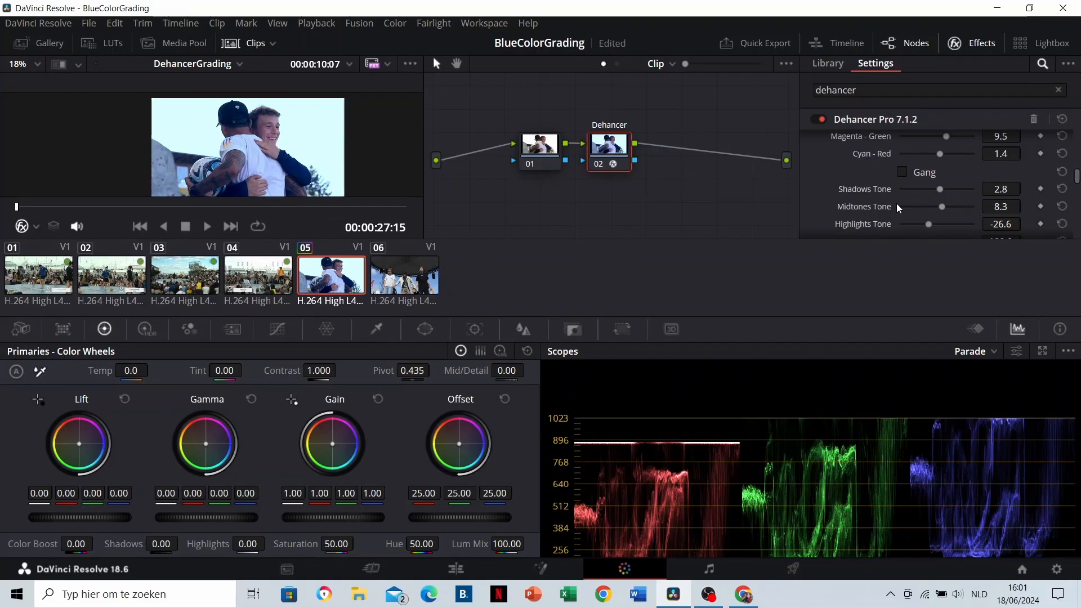
click(395, 276)
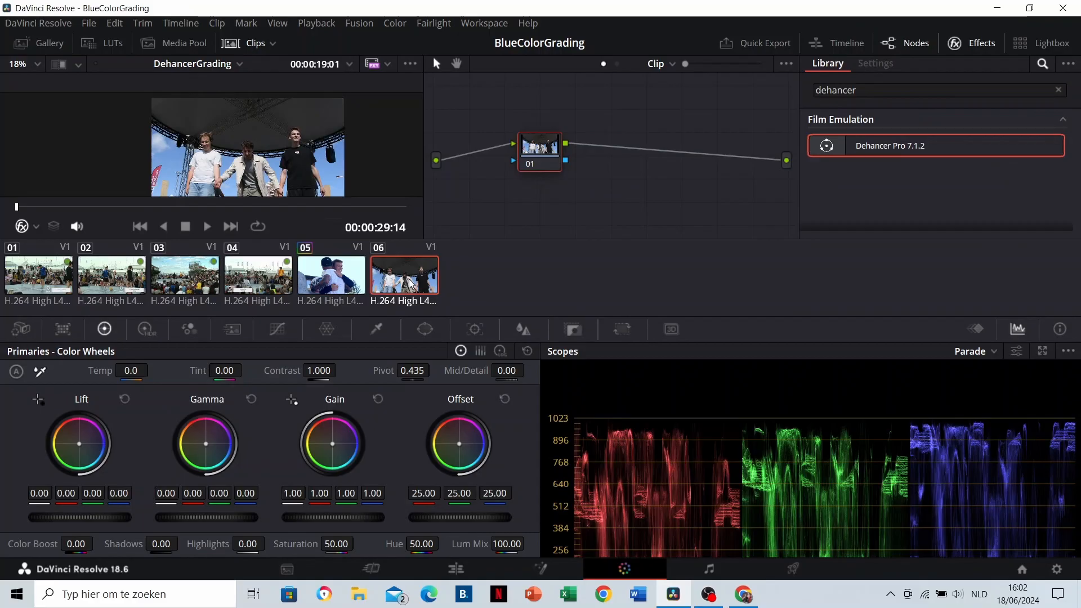
right_click(535, 151)
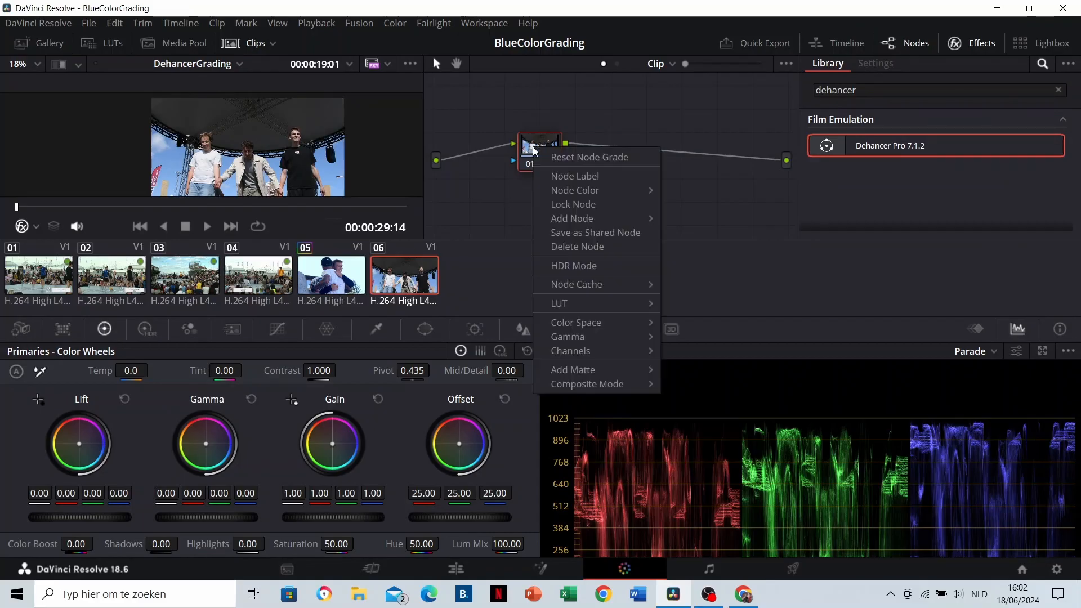
mouse_move(583, 220)
click(722, 218)
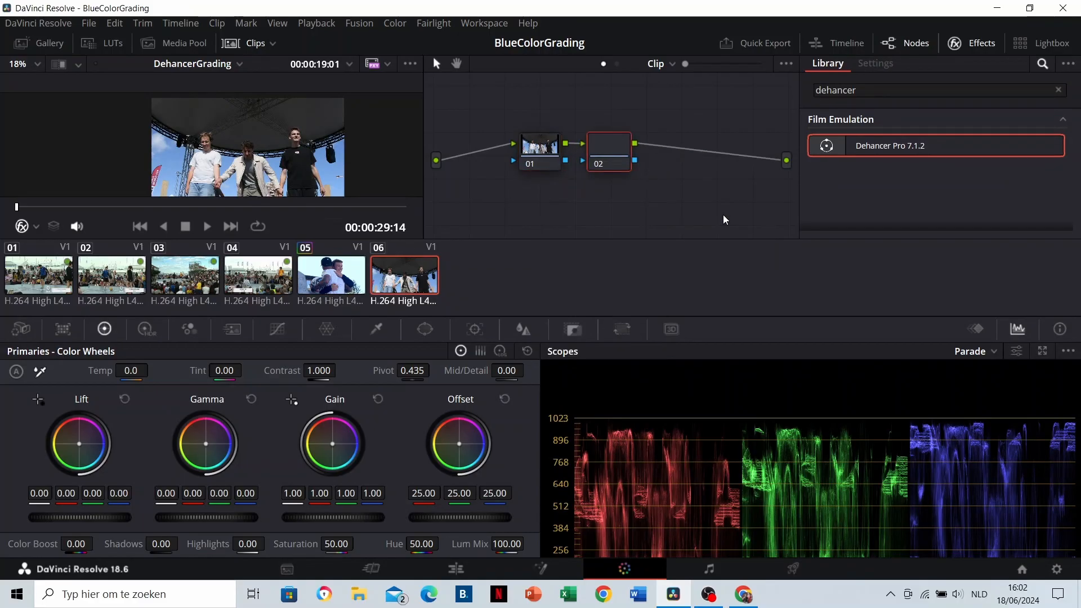
drag(871, 150, 618, 151)
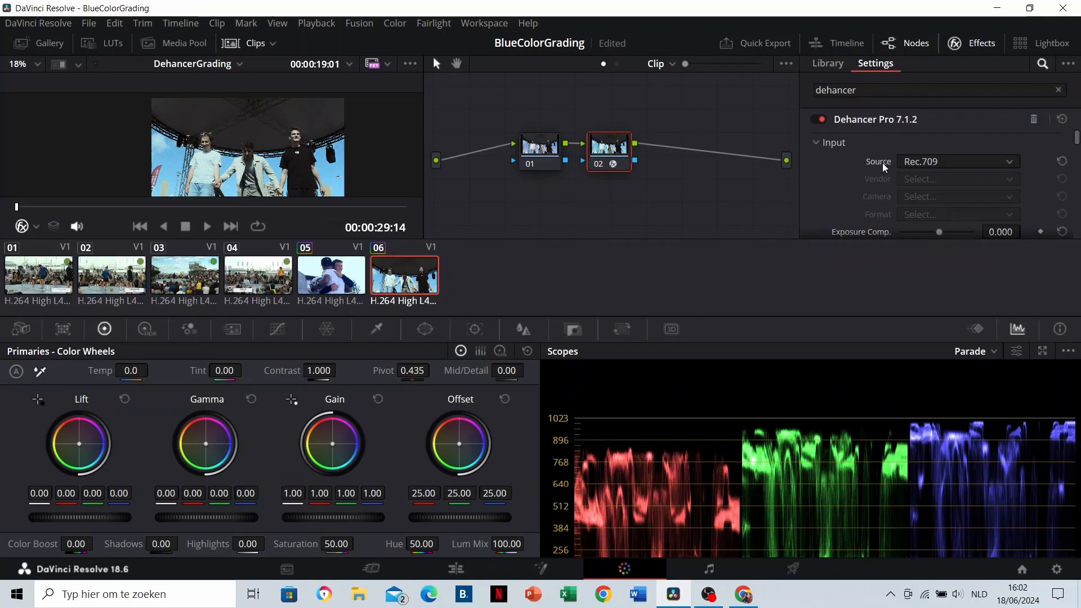
Step: Copy the Dehancer node's grade from clip 05 and paste it onto clip 06's second node
click(344, 286)
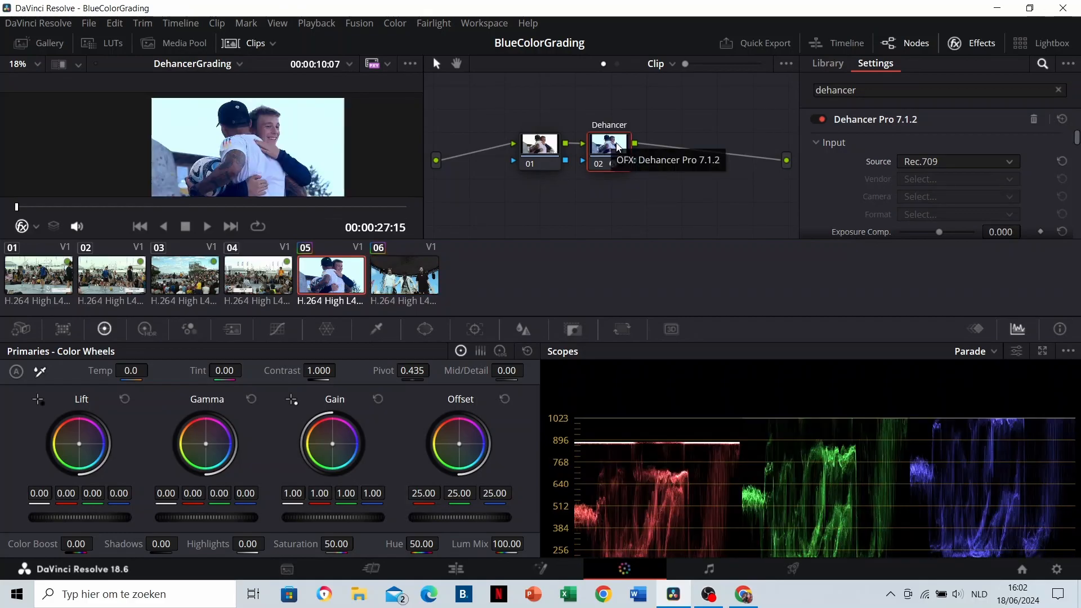
click(411, 274)
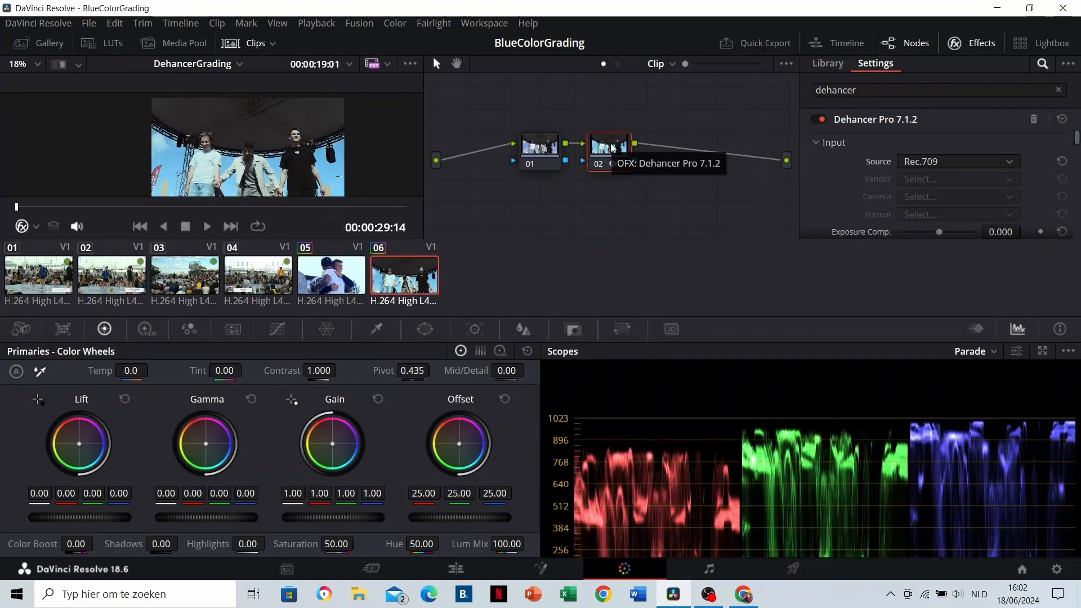
Step: Reset the color balance and the shadows, midtones and highlights tones of Dehancer's Color Head on clip 06
scroll(883, 185, down, 6)
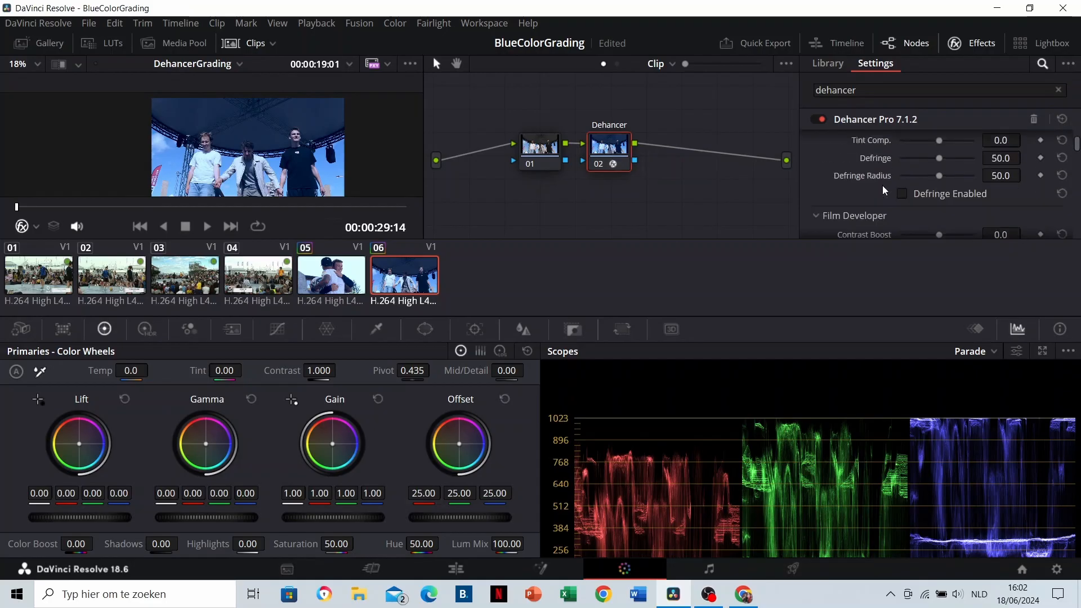
scroll(874, 180, down, 8)
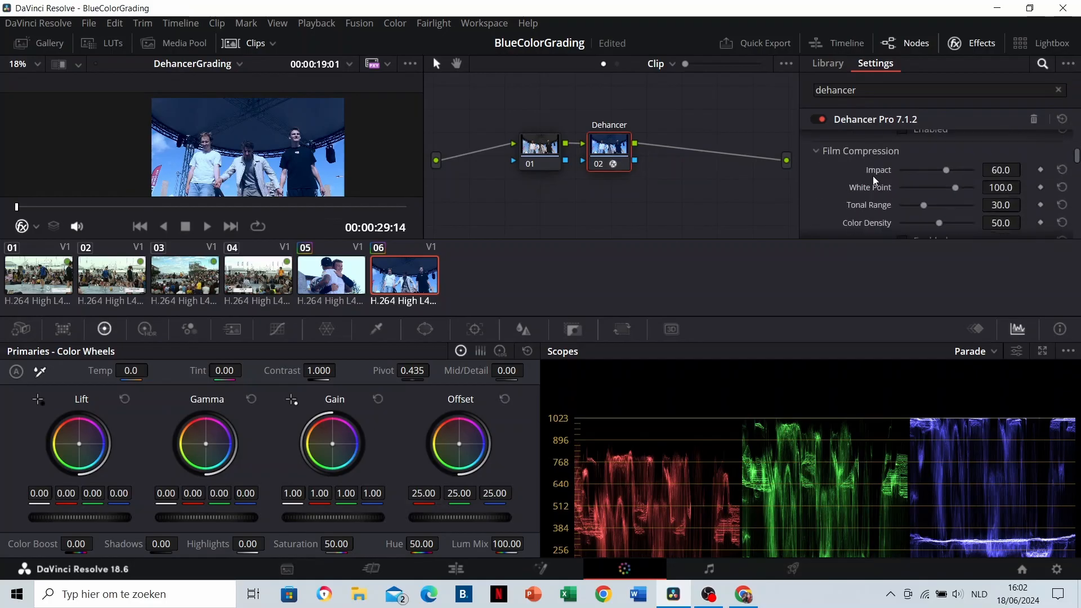
scroll(875, 180, down, 8)
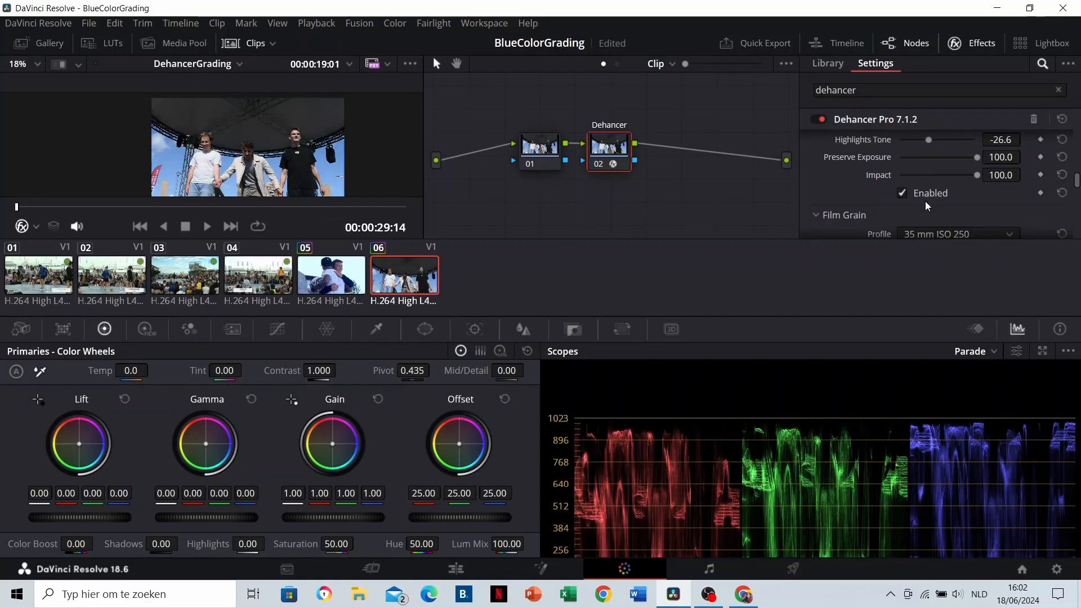
scroll(992, 194, up, 2)
click(1063, 181)
click(1063, 164)
click(1063, 146)
scroll(1031, 191, up, 3)
click(1063, 195)
click(1063, 178)
click(1063, 160)
Step: Set clip 06's Color Head to Yellow - Blue 5.1, Magenta - Green 4.2, Cyan - Red 7.8 and Shadows Tone 10.1
scroll(901, 181, up, 1)
scroll(900, 181, down, 1)
mouse_move(940, 165)
mouse_down()
mouse_move(955, 161)
mouse_move(943, 161)
mouse_up()
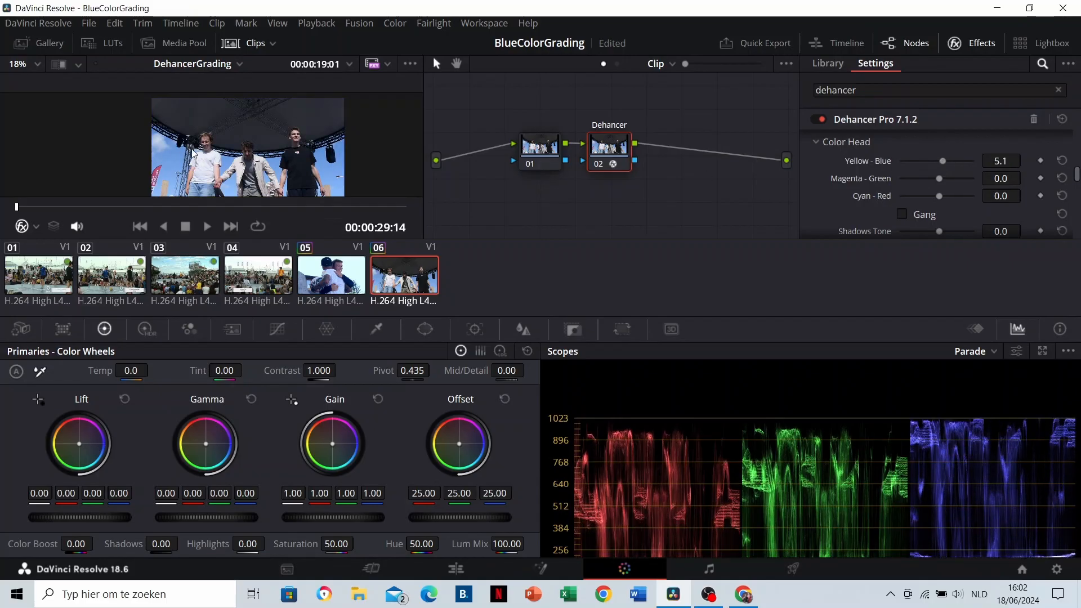
scroll(210, 144, up, 3)
drag(941, 180, 945, 198)
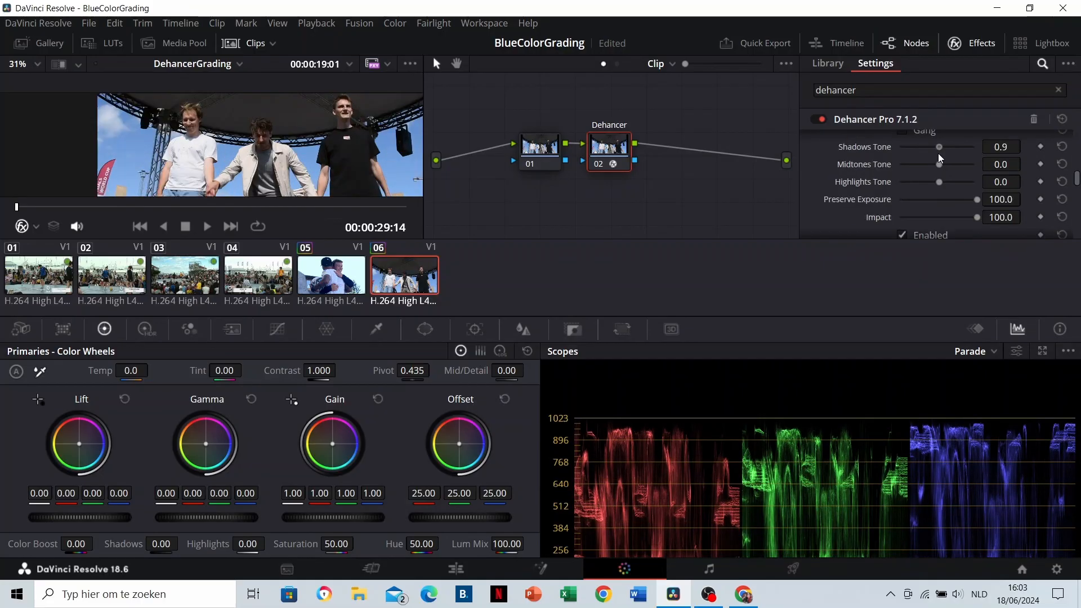
drag(939, 153, 940, 178)
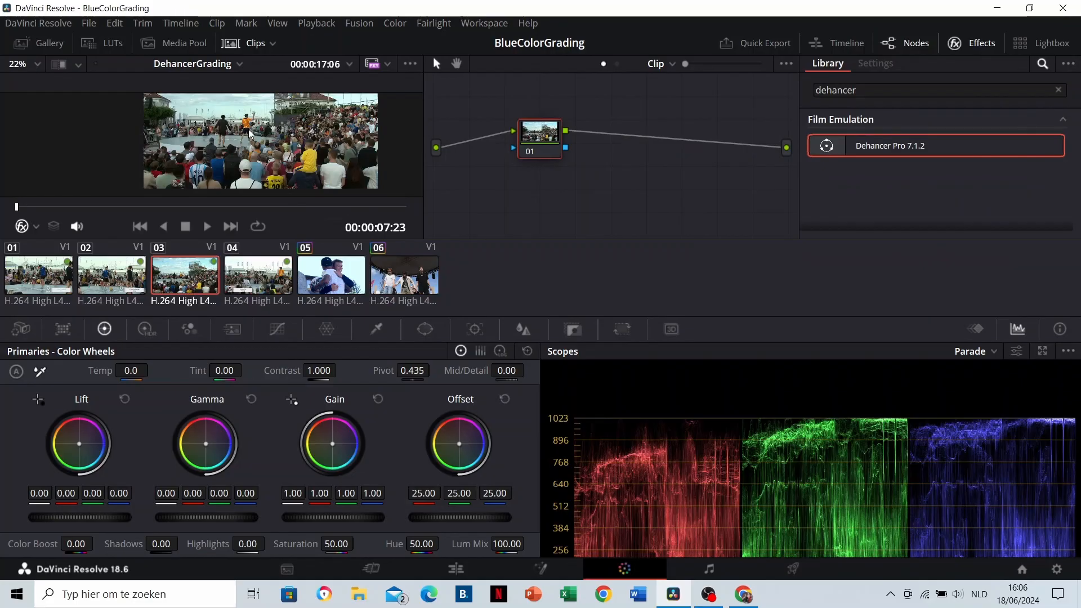
Step: Check clip 06 against clip 03, and set Dehancer's Color Density to -100.0 on clip 06
scroll(252, 159, up, 2)
click(393, 274)
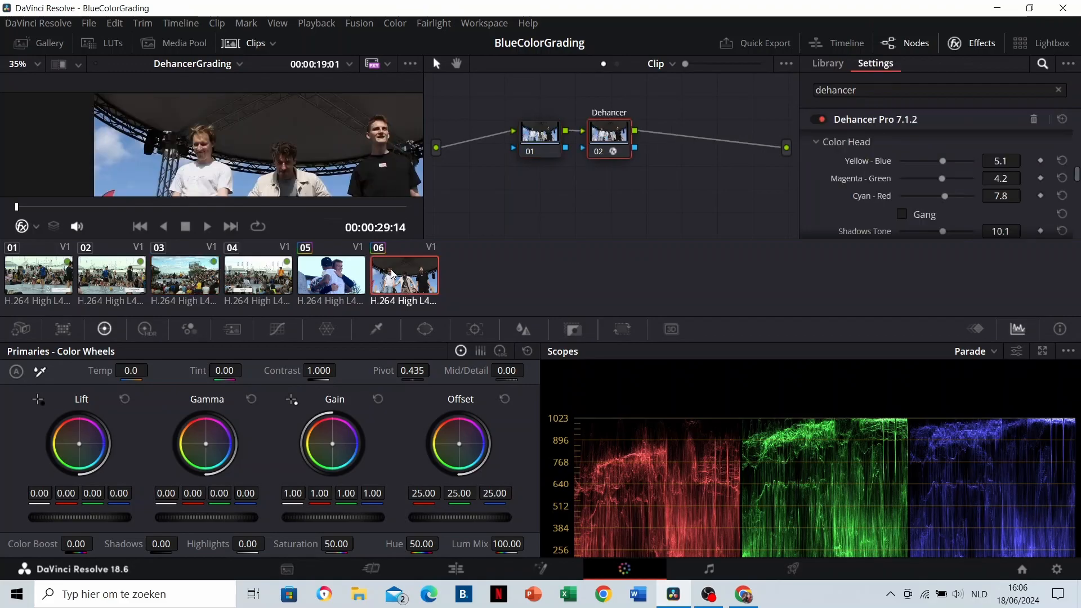
scroll(877, 209, up, 2)
scroll(877, 209, up, 1)
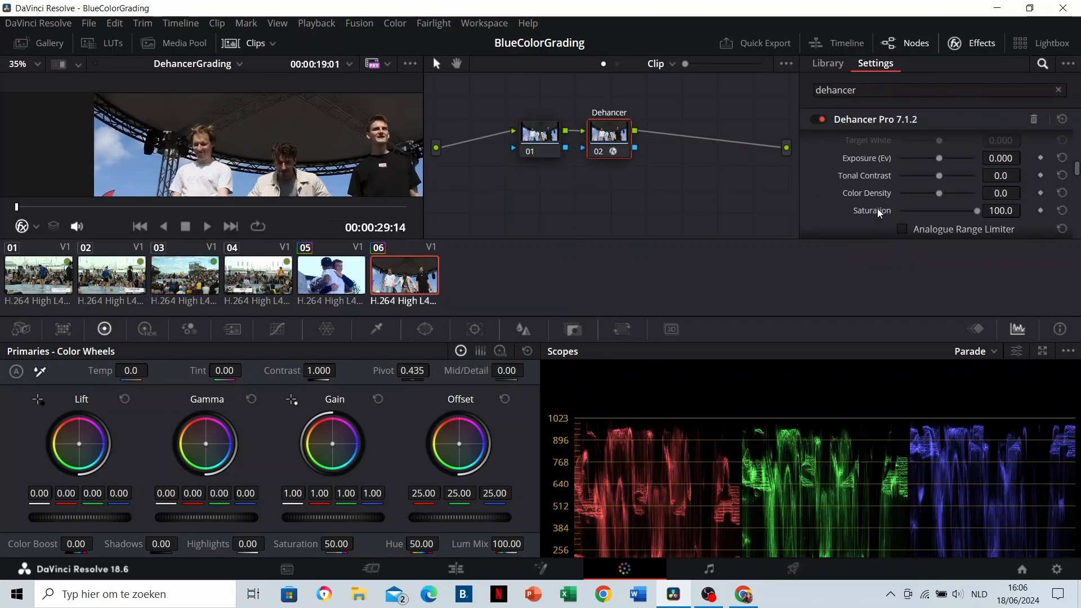
drag(939, 194, 881, 195)
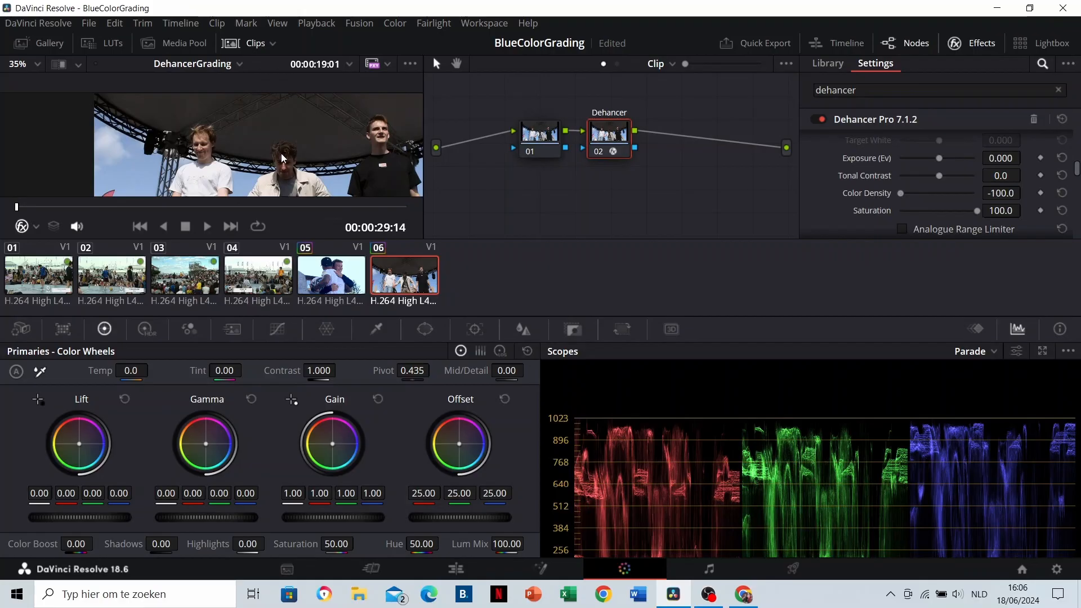
Step: Set Dehancer's Tint Comp. to -22.9 and Temperature Comp. to -6.4 on clip 06, comparing with clip 03
scroll(283, 158, down, 3)
scroll(898, 194, down, 3)
scroll(898, 194, up, 10)
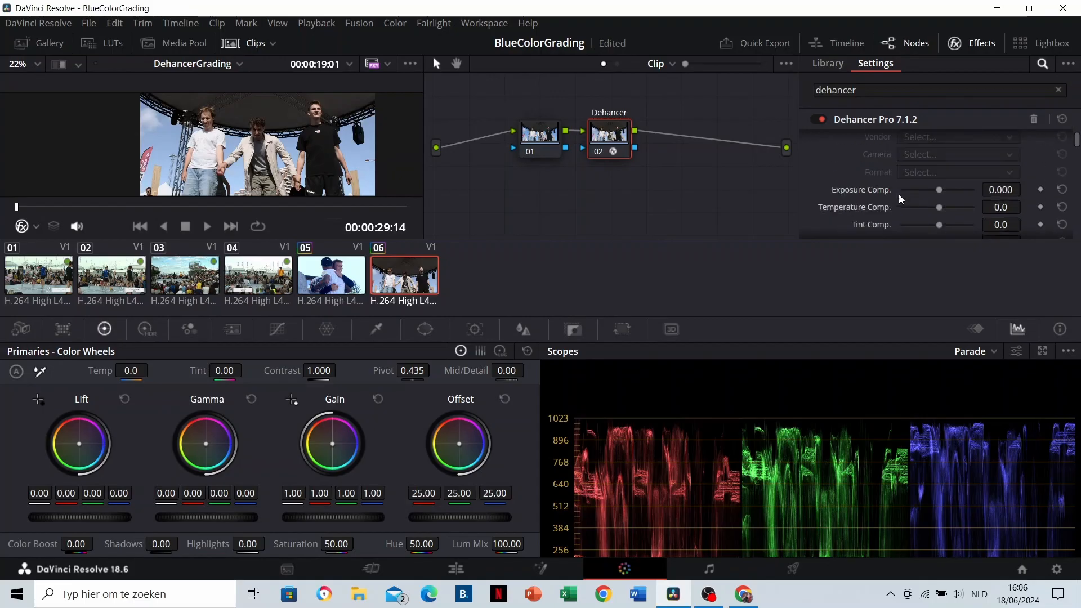
scroll(899, 194, down, 1)
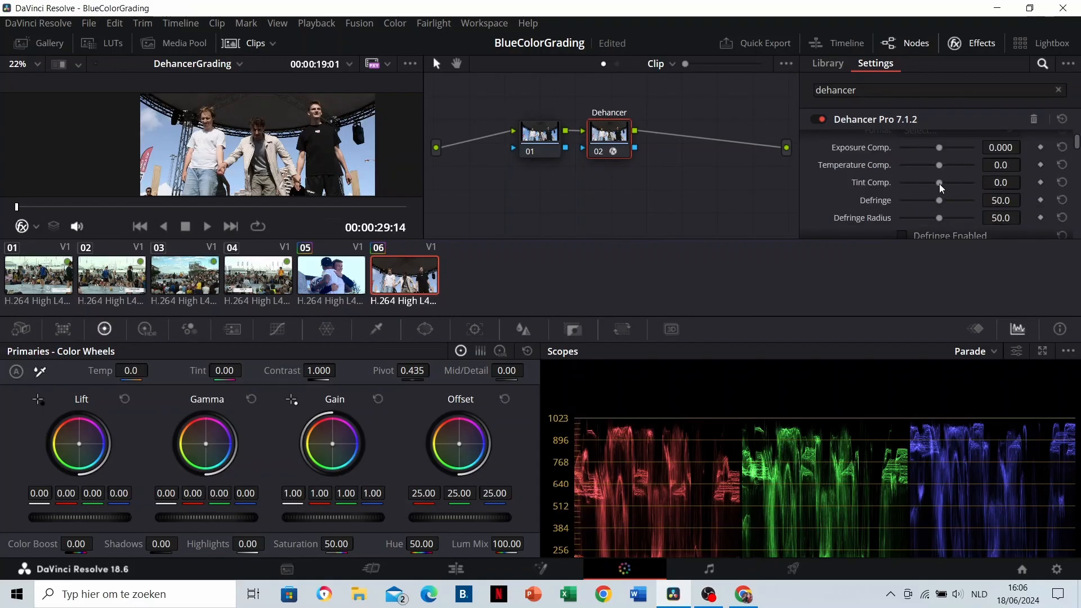
mouse_move(940, 183)
mouse_down()
mouse_move(903, 185)
mouse_move(934, 185)
mouse_up()
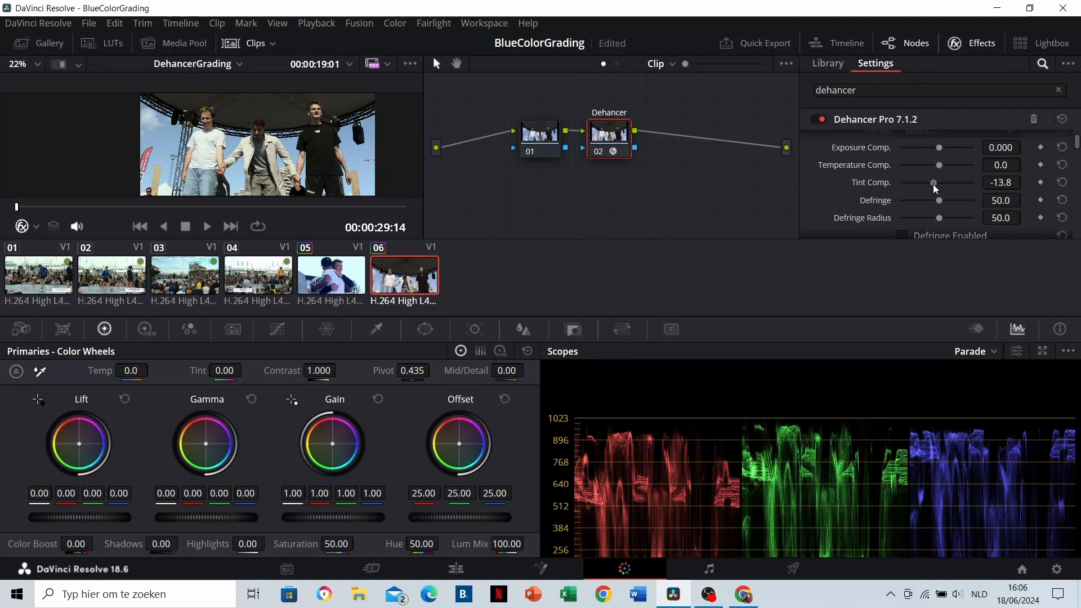
click(182, 273)
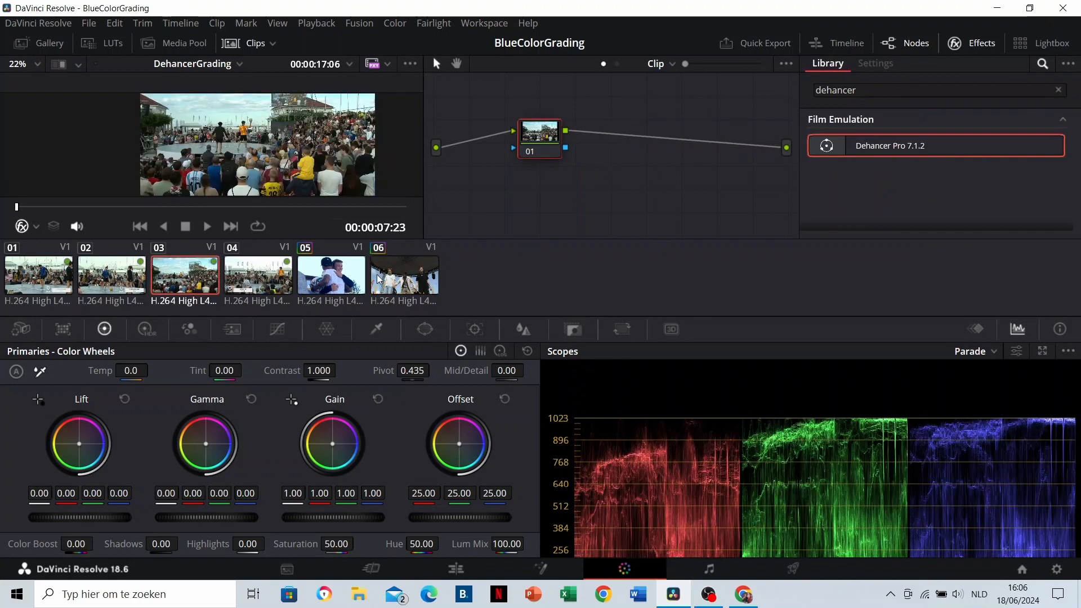
click(402, 283)
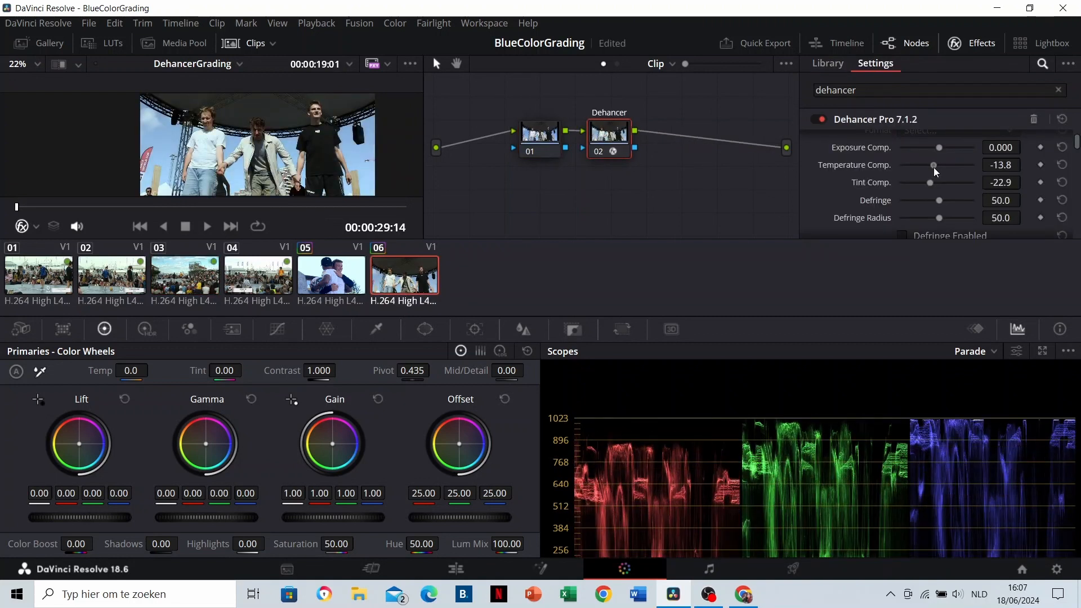
drag(934, 167, 937, 169)
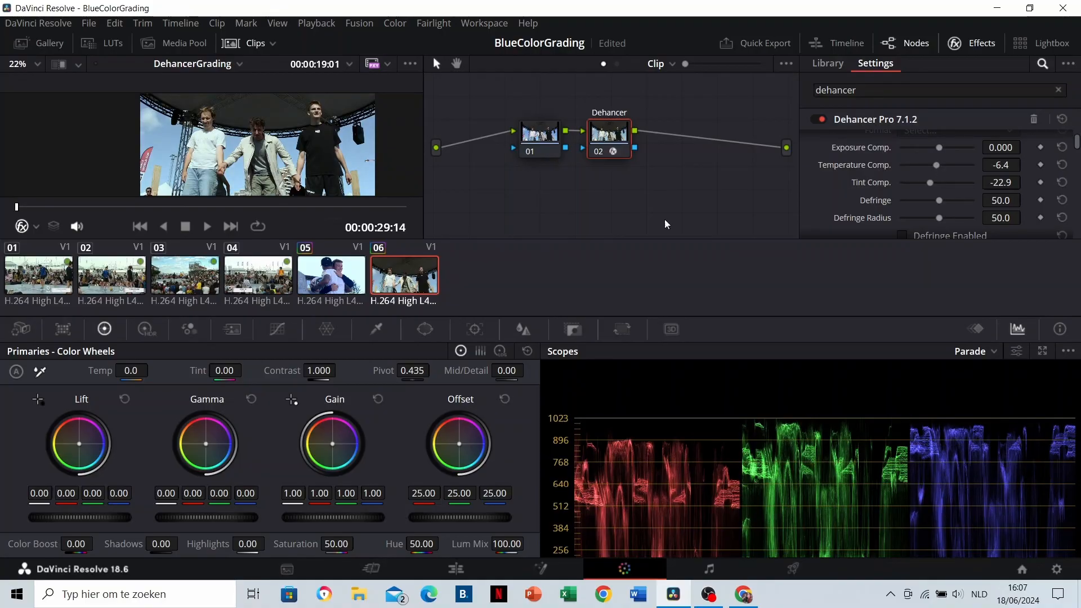
Step: Compare the Dehancer grades of clips 05 and 06 with reference clip 03
click(187, 285)
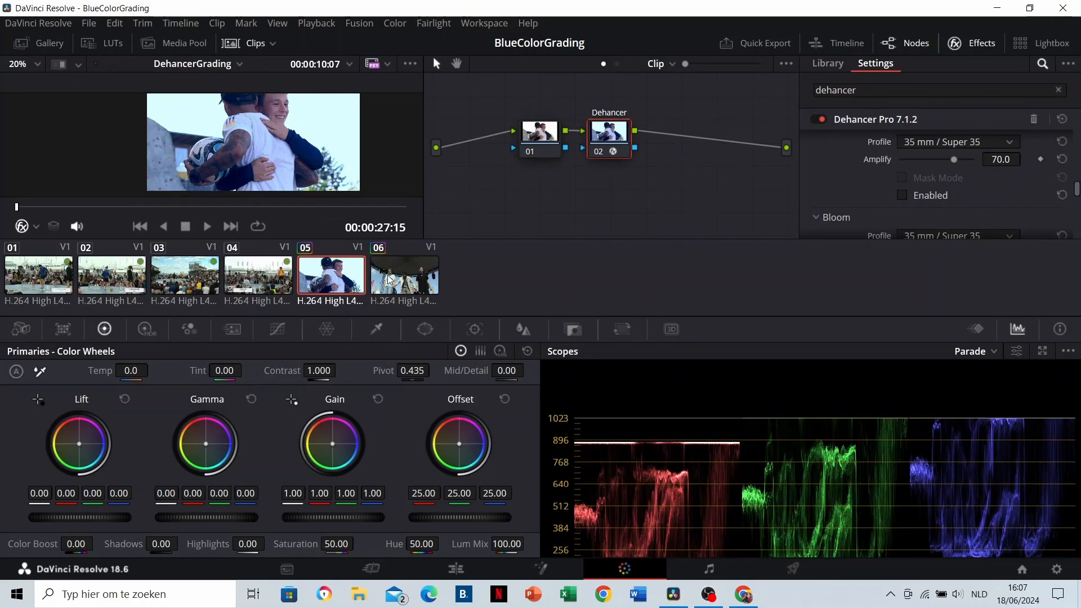
click(390, 280)
click(338, 287)
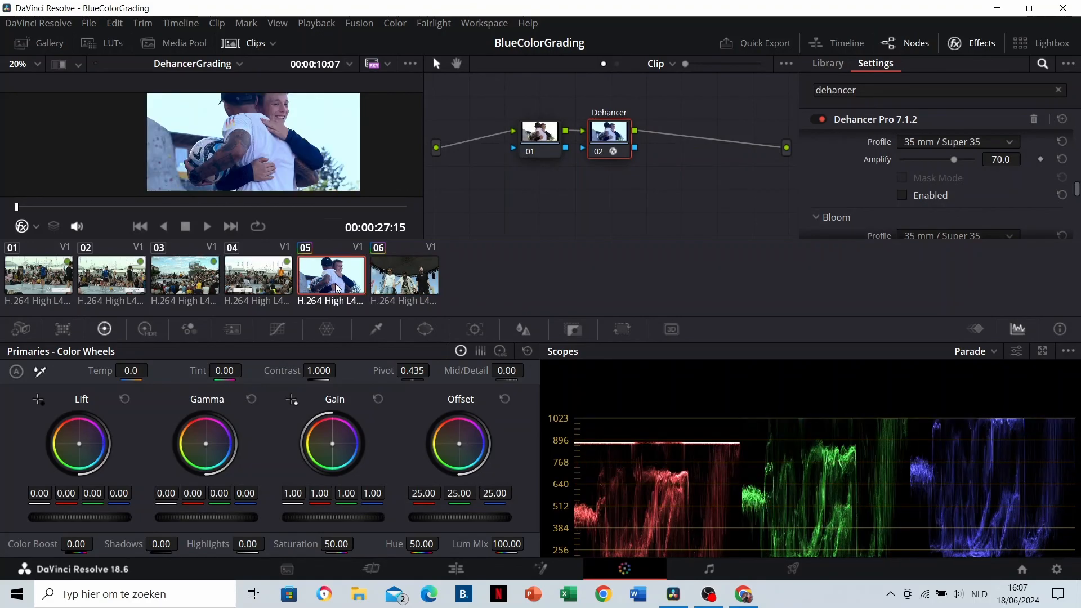